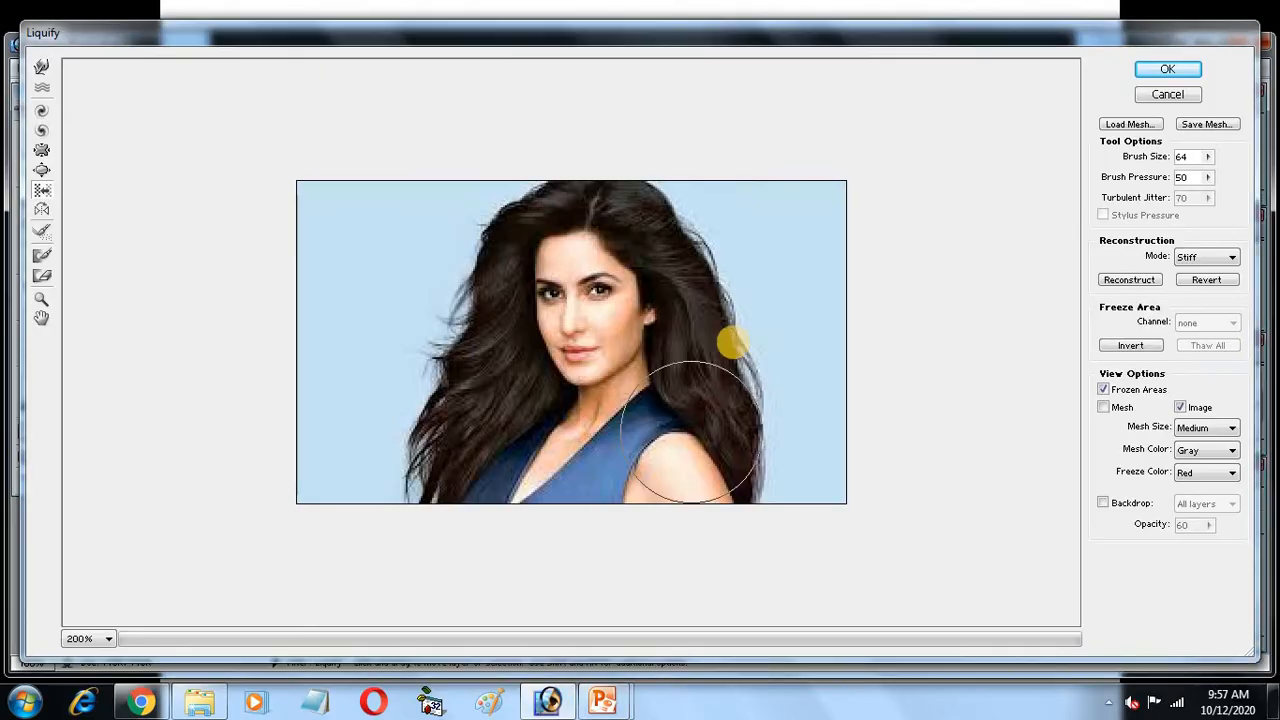
Cancel the Liquify distortion and close kat.jpg without saving its changes
left_click(1166, 94)
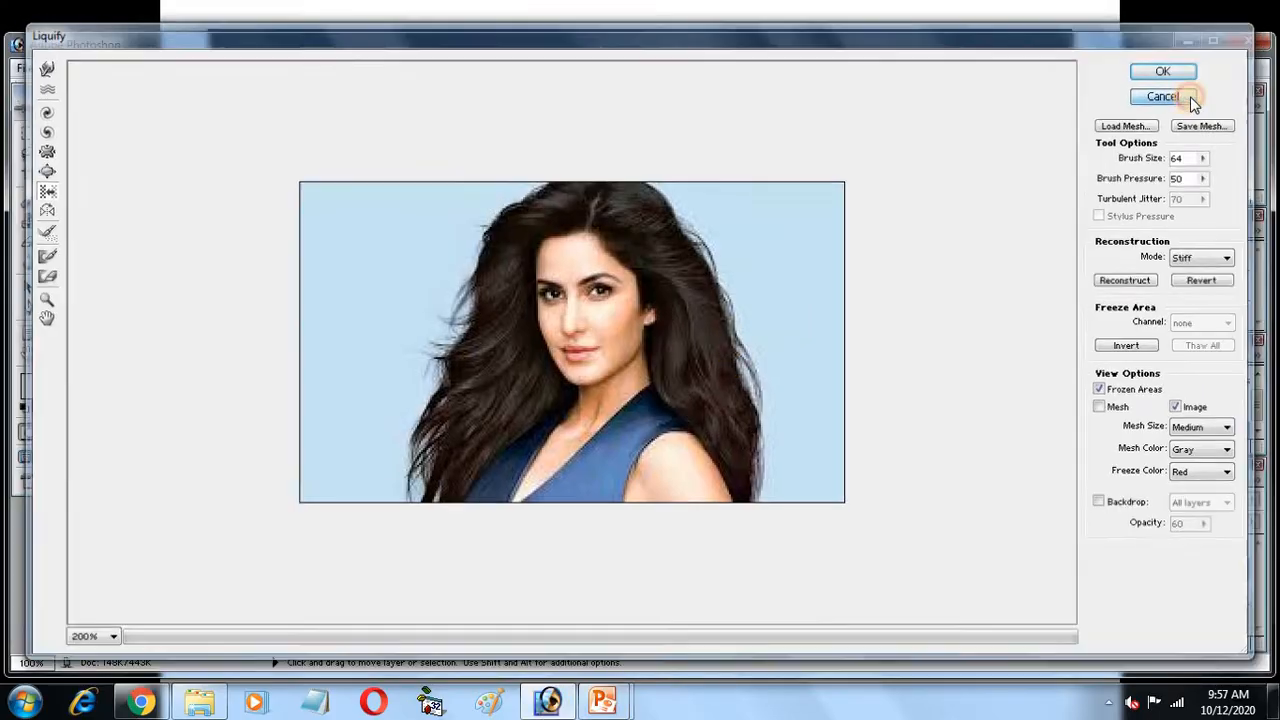
left_click(645, 190)
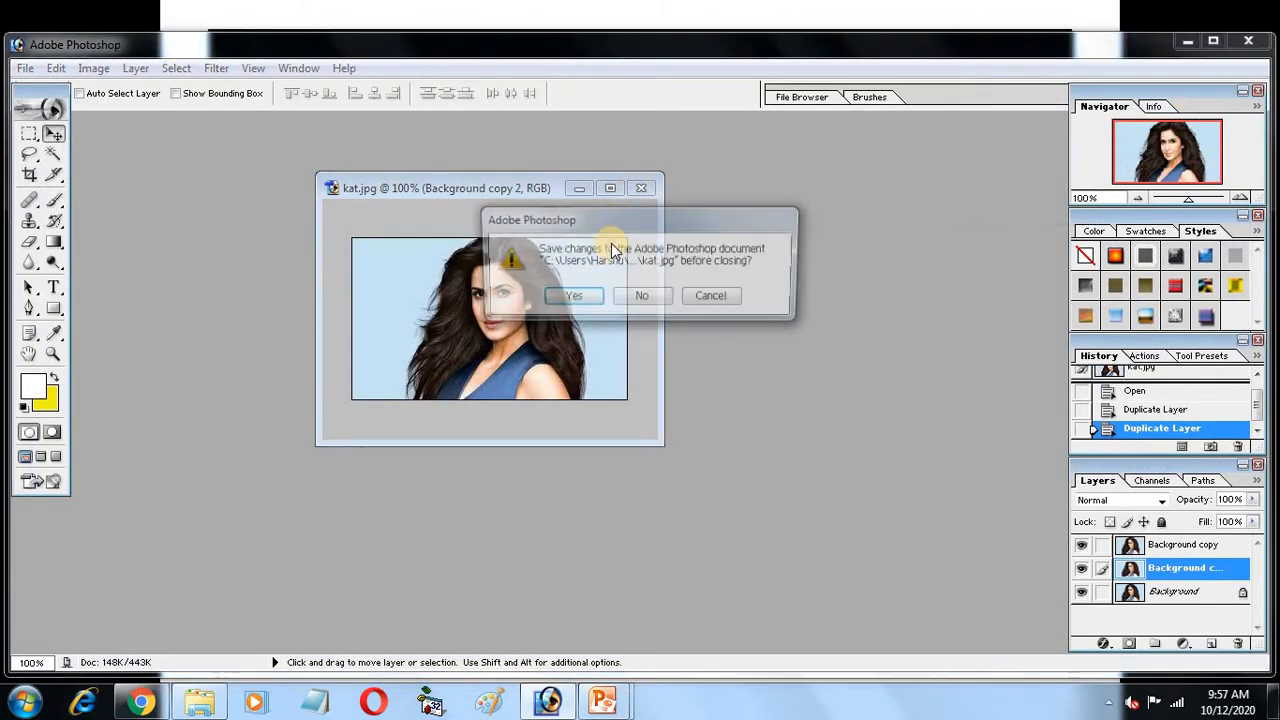
left_click(646, 297)
Open kat.jpg from the Photoshop Practicals folder and maximize its document window
double_click(313, 210)
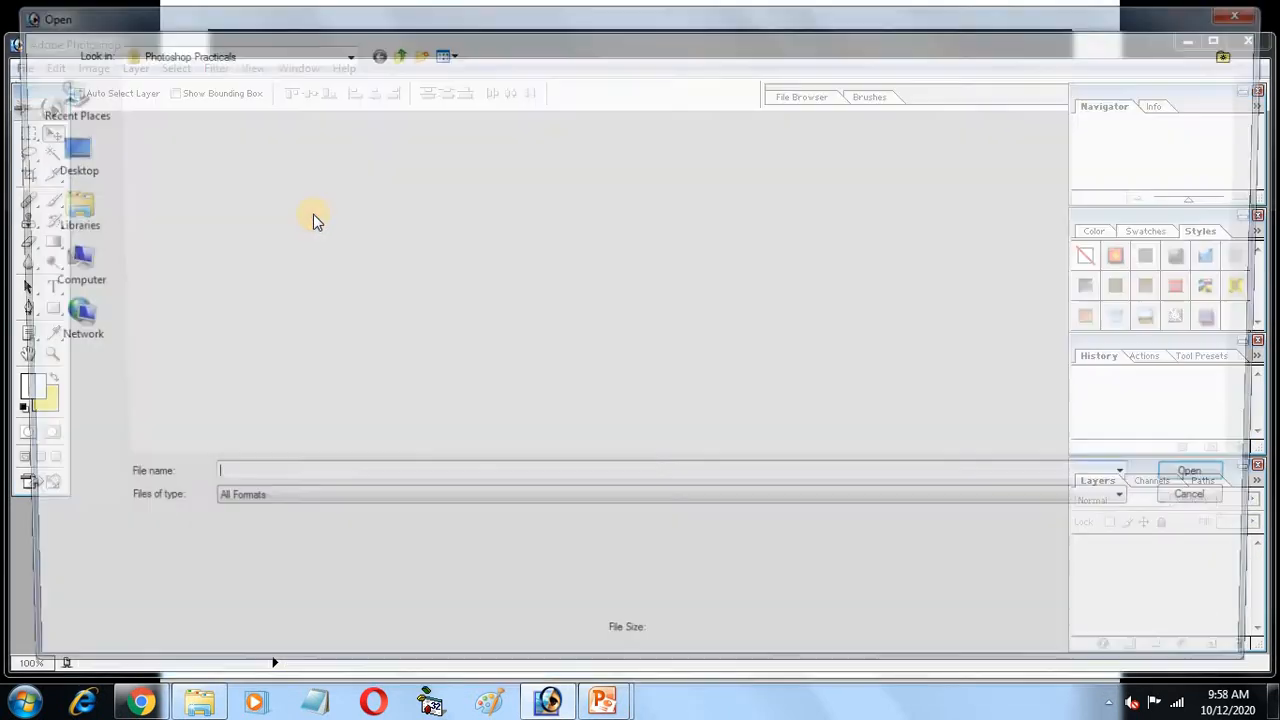
left_click(1044, 286)
double_click(1044, 286)
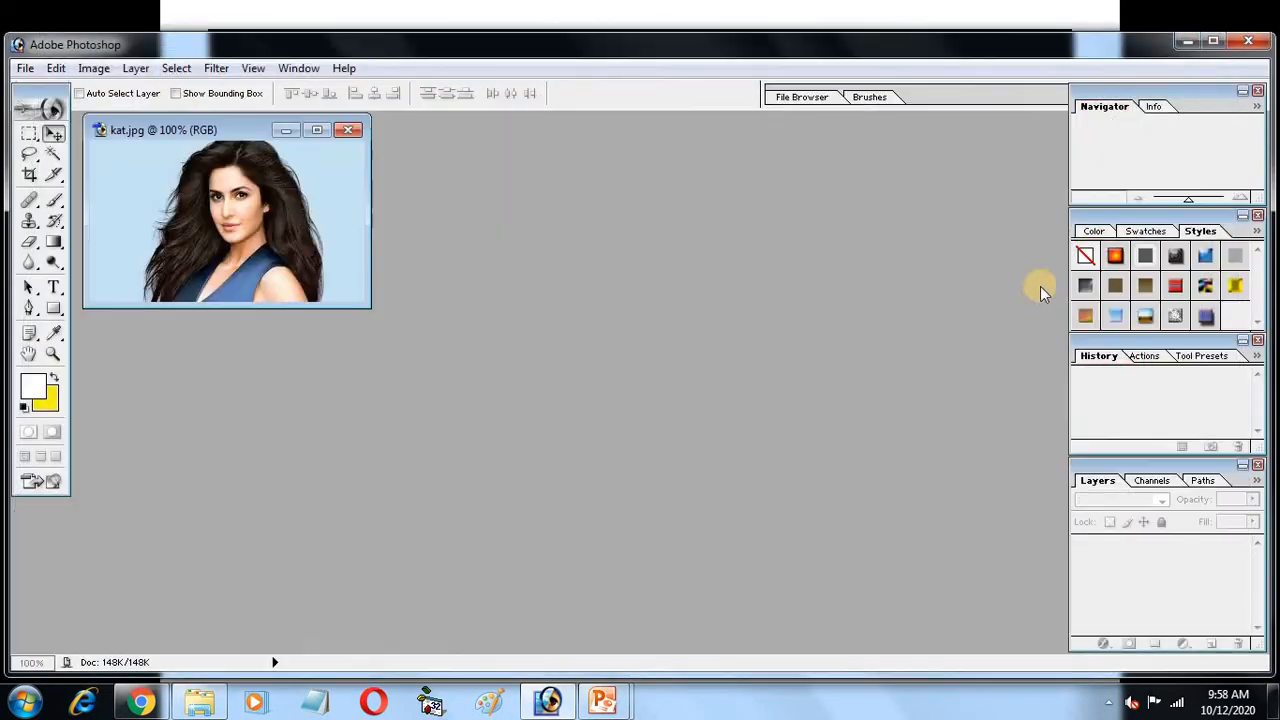
left_click(322, 130)
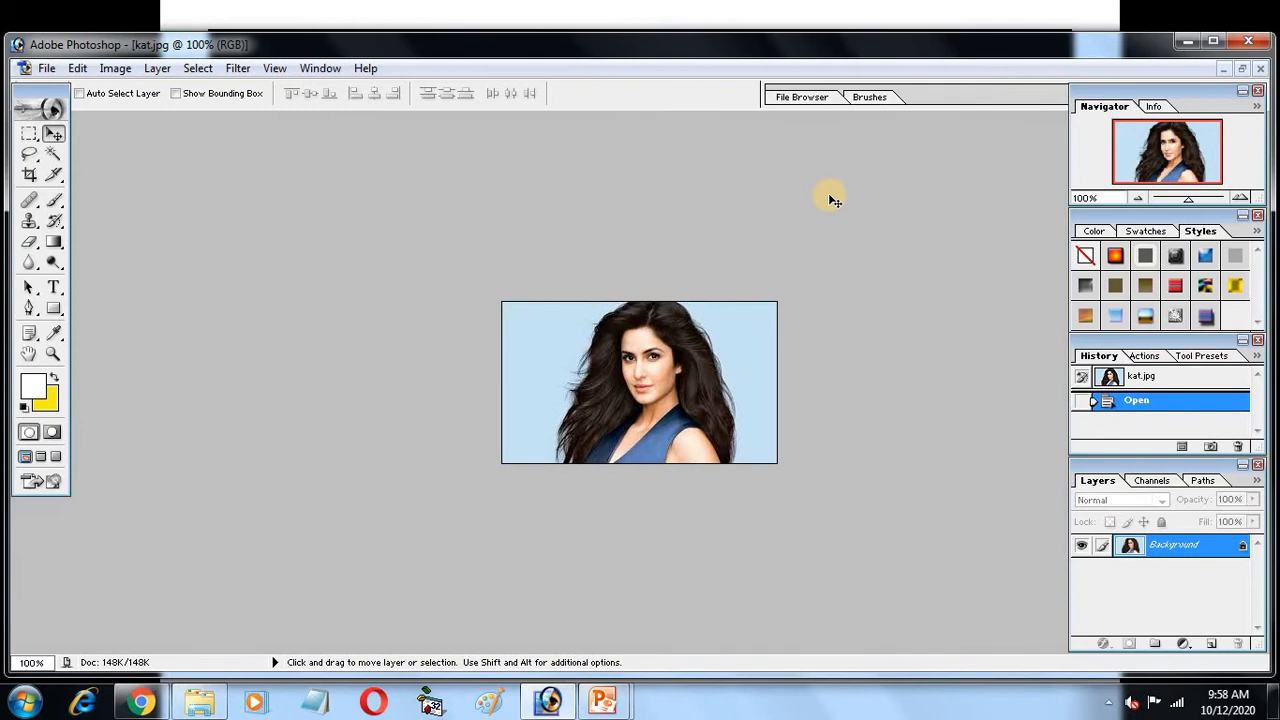
key("ctrl+plus")
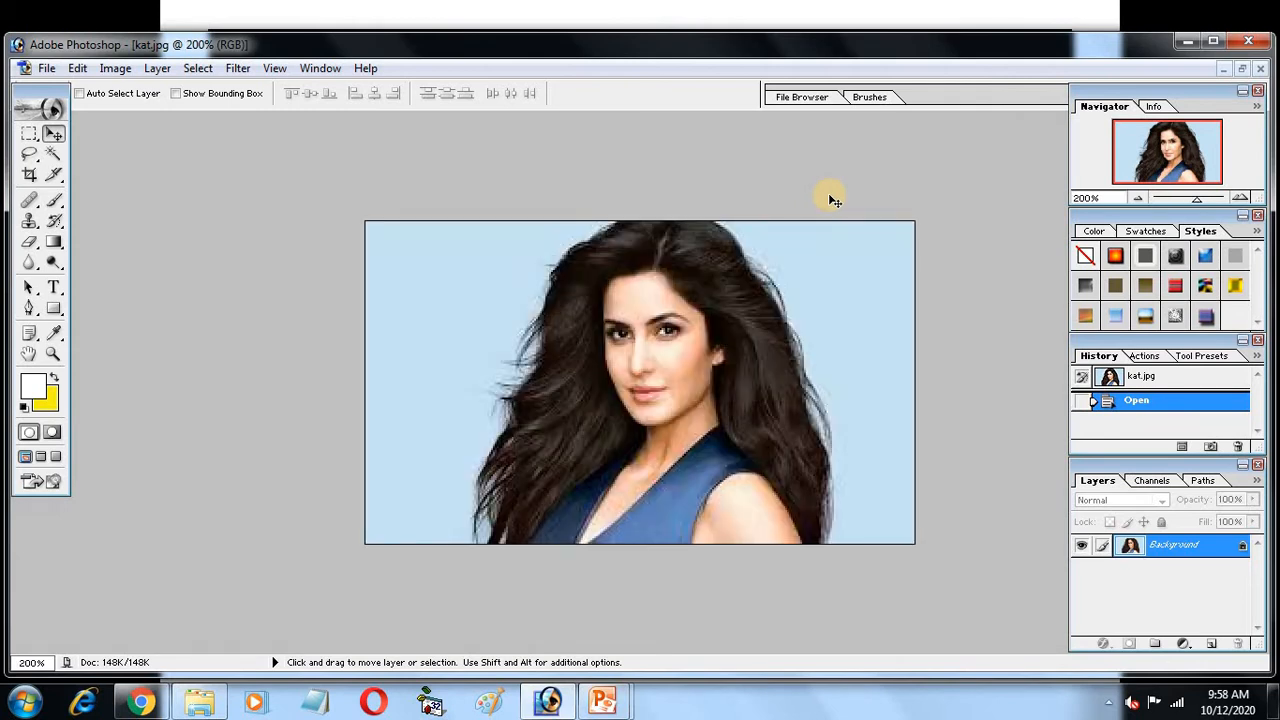
key("ctrl+plus")
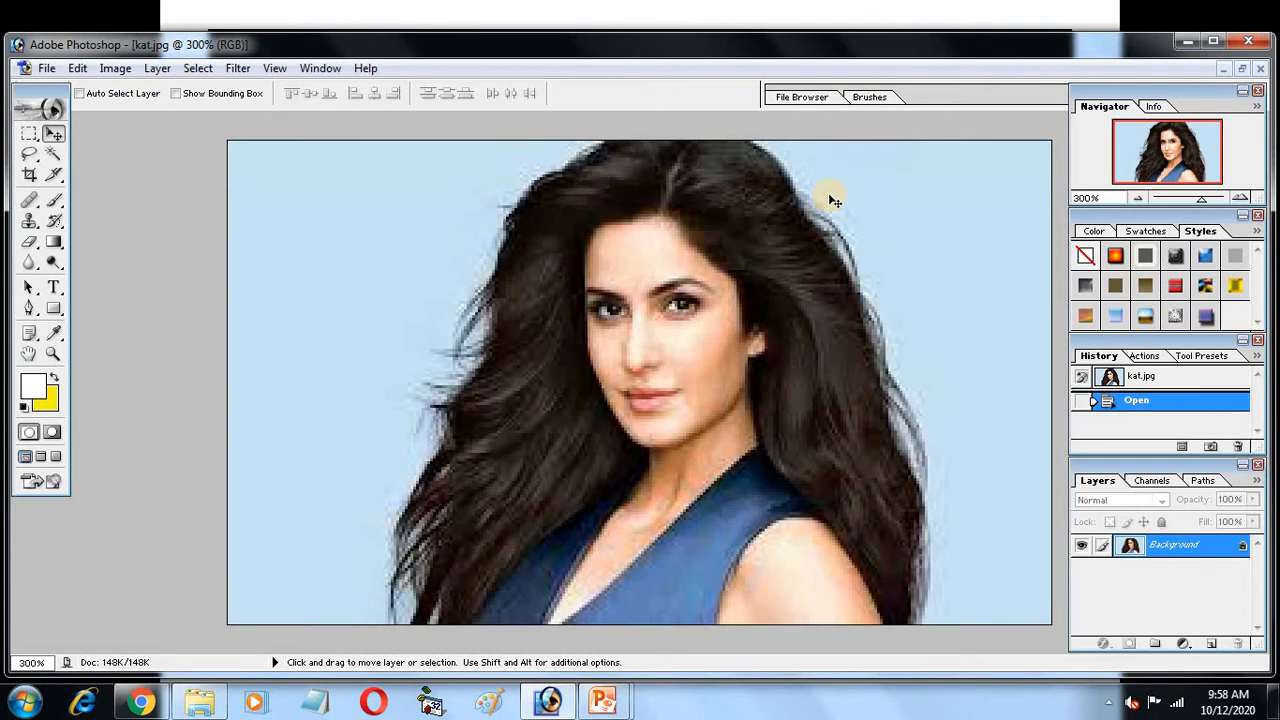
key("ctrl+minus")
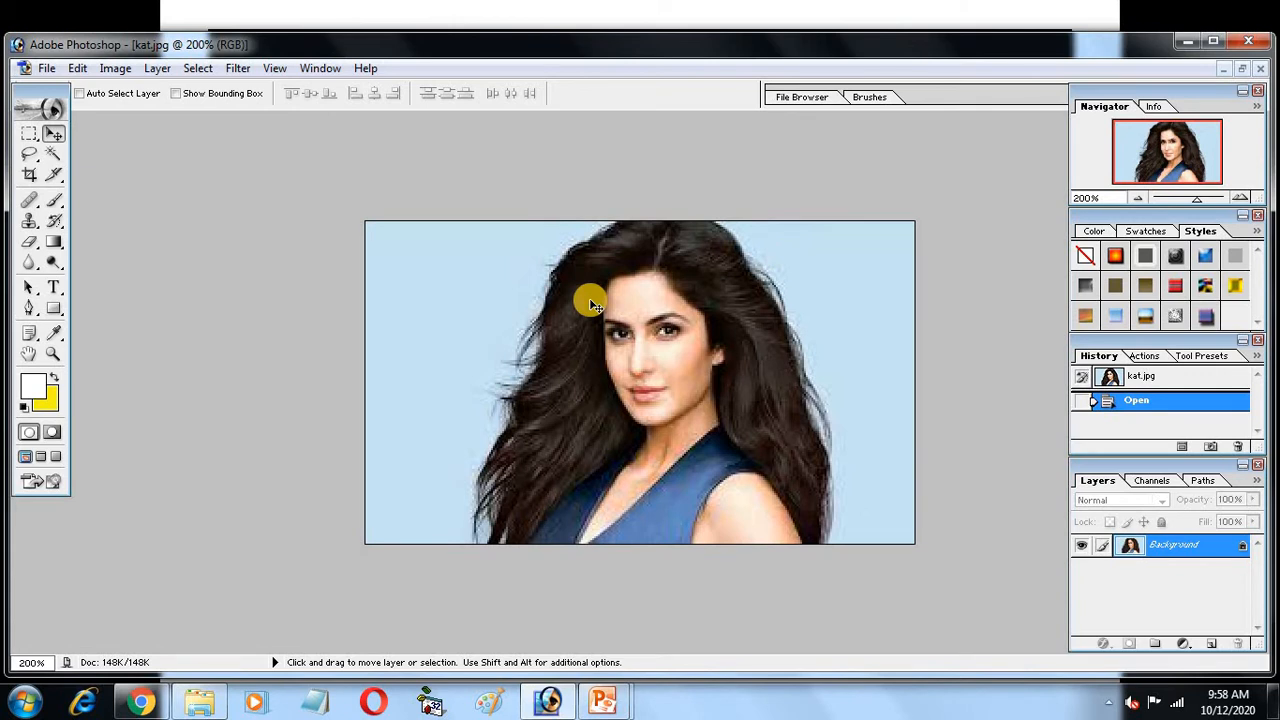
Apply the Add Noise filter to the Background layer with an amount of 0.10% and Uniform distribution
left_click(236, 68)
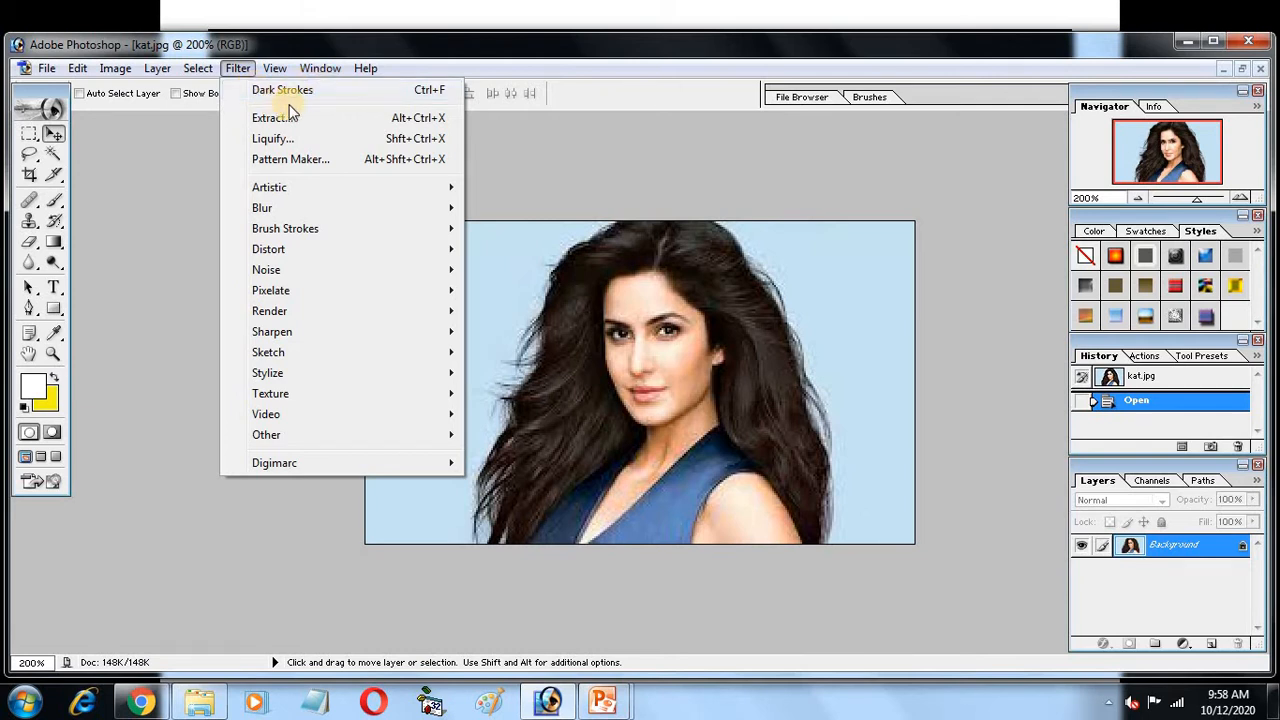
mouse_move(332, 277)
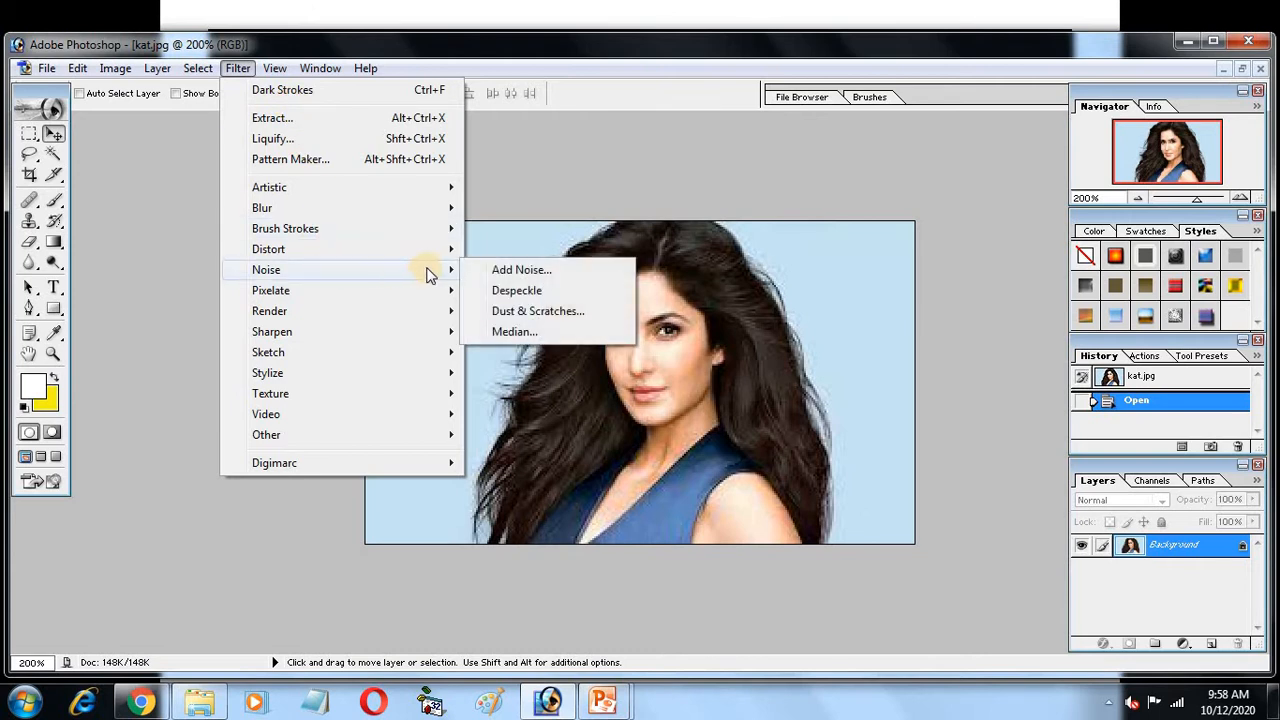
left_click(560, 268)
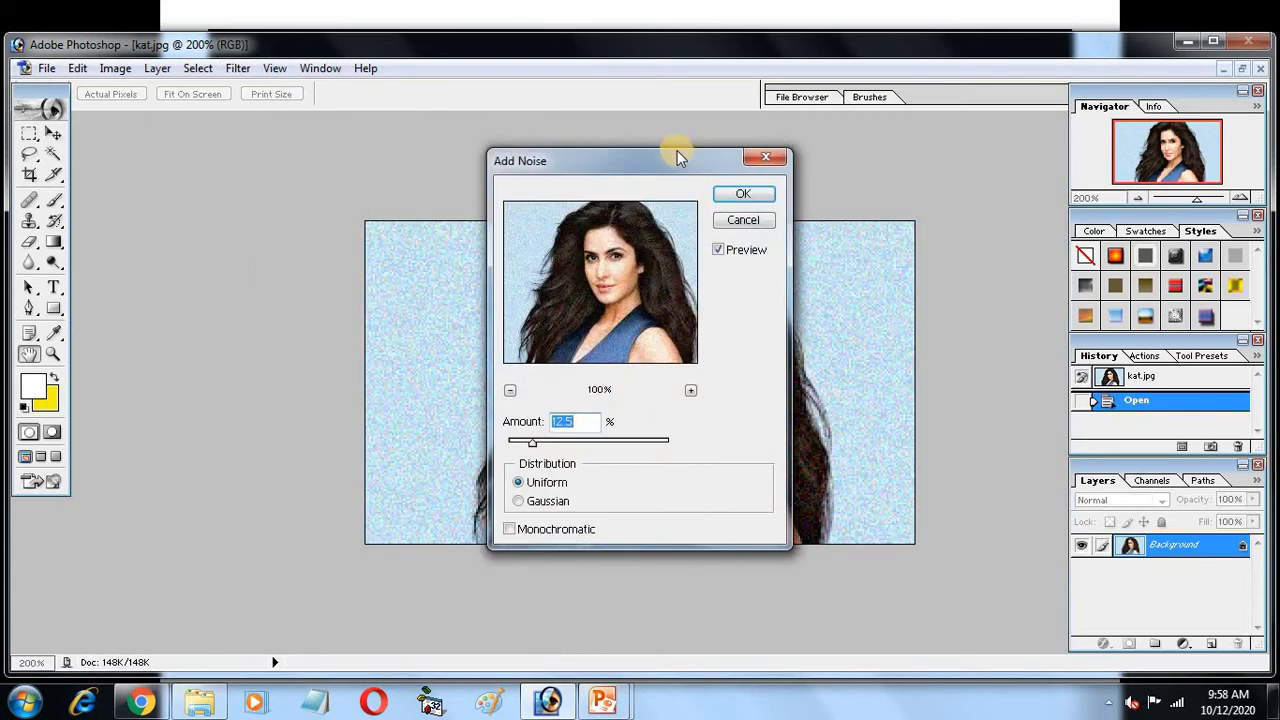
left_click_drag(674, 152, 228, 168)
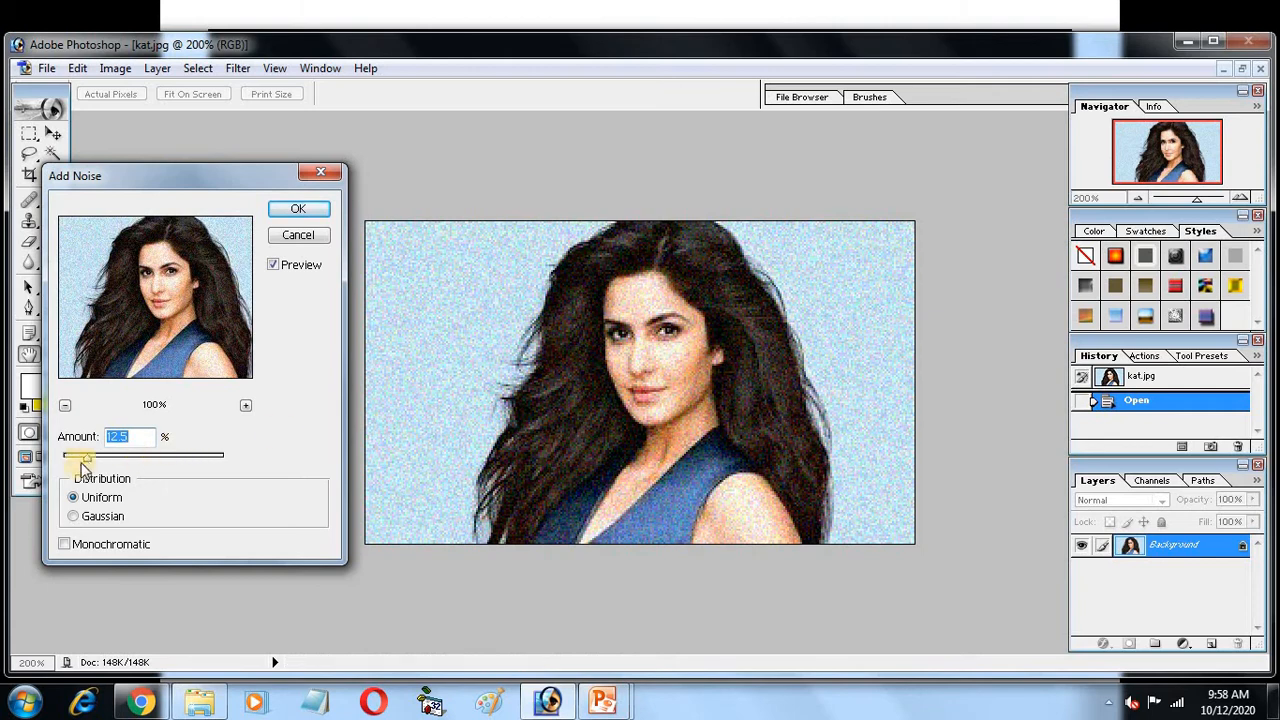
left_click_drag(85, 462, 21, 459)
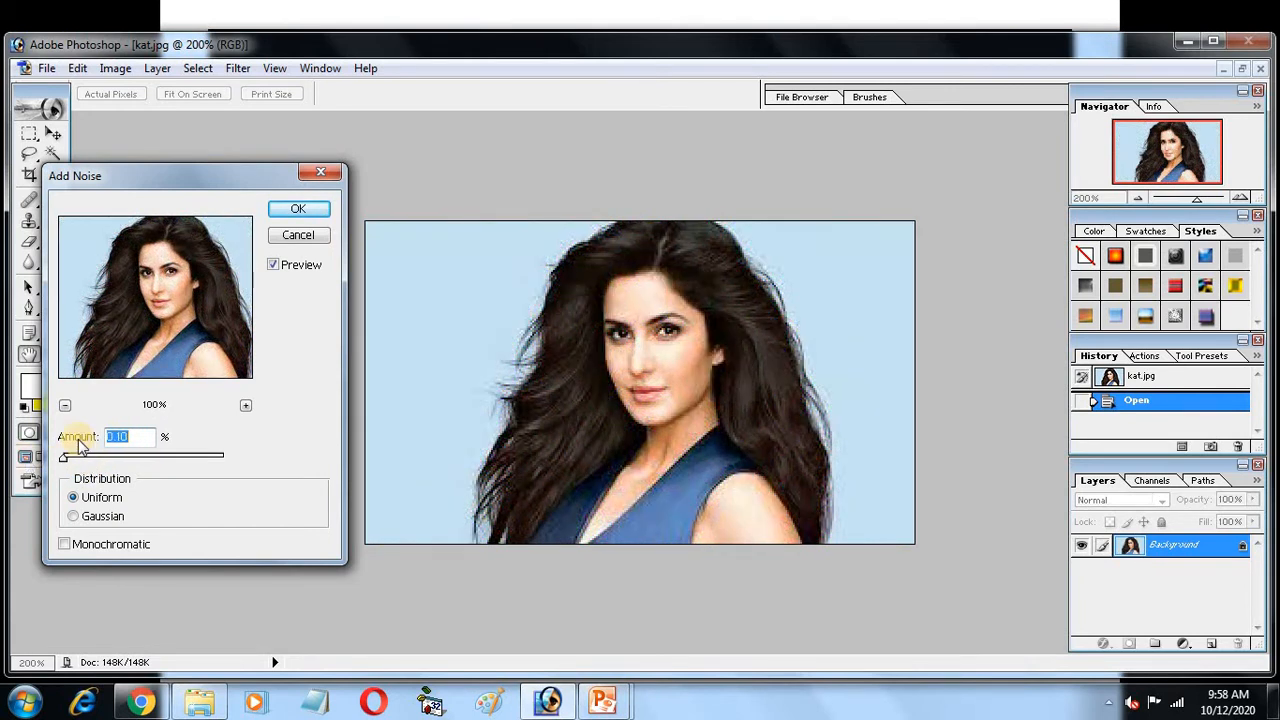
left_click(311, 214)
left_click(238, 68)
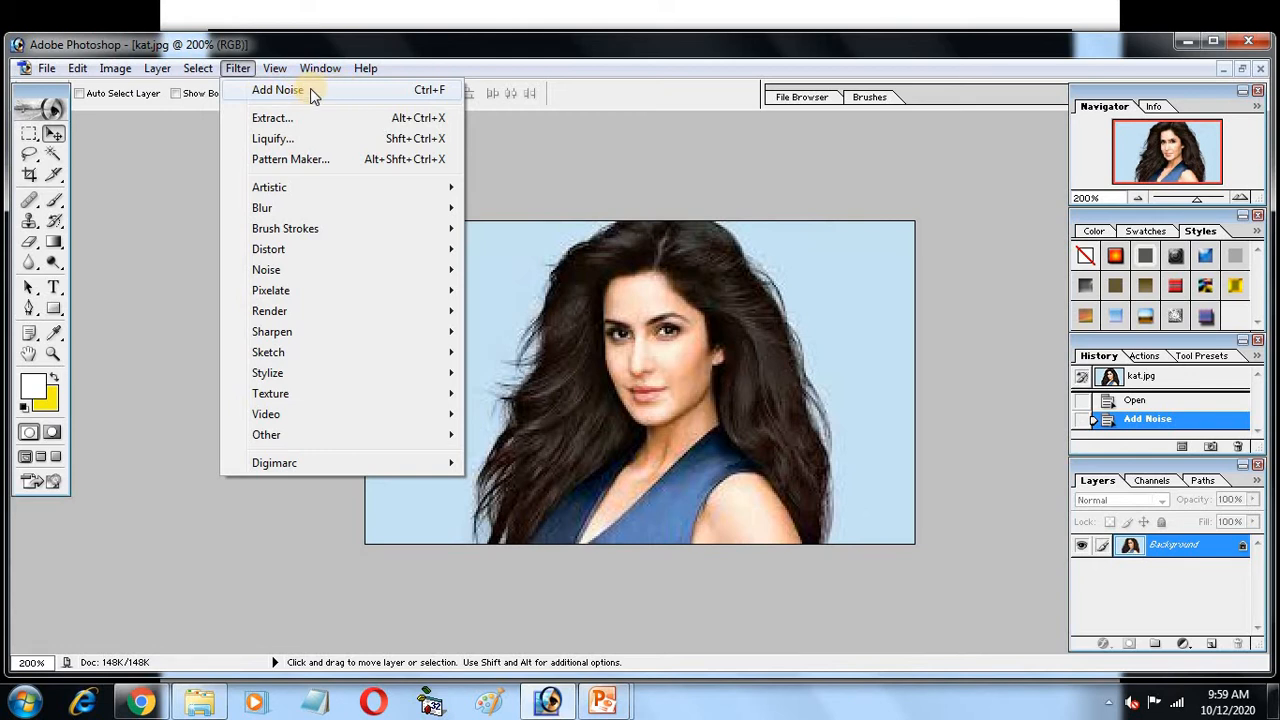
left_click(300, 148)
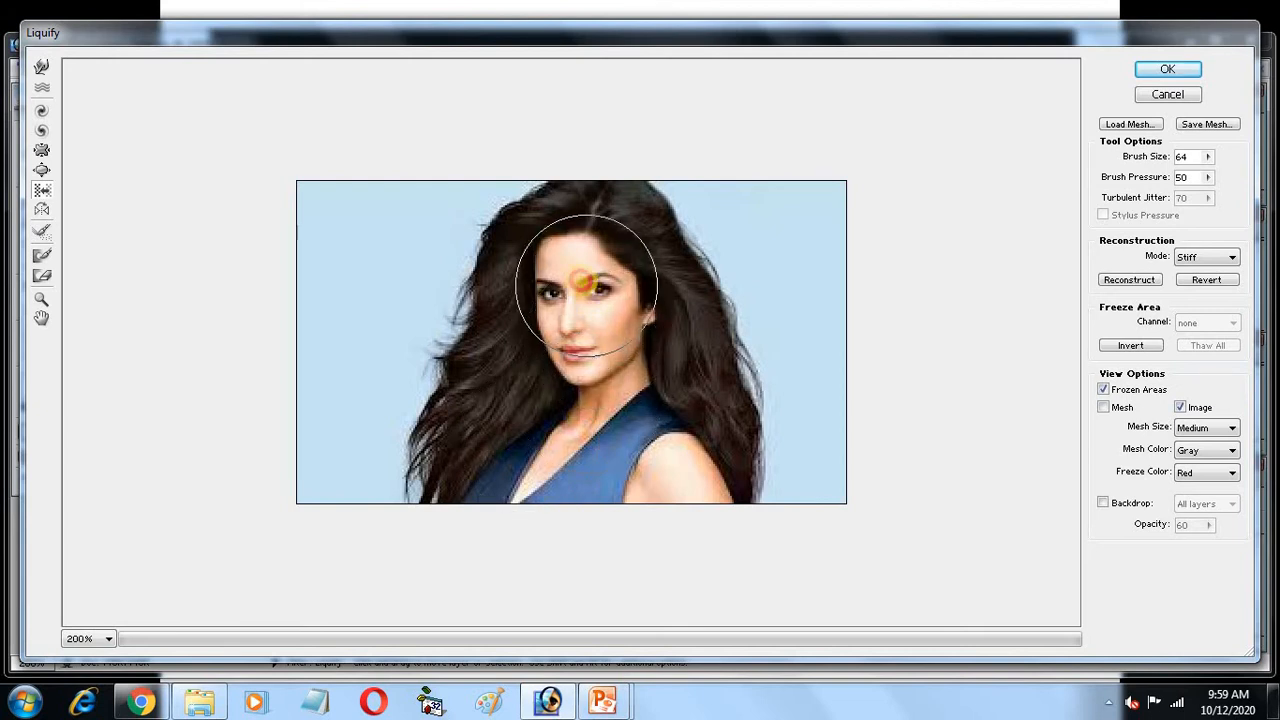
mouse_move(594, 449)
left_mouse_down()
mouse_move(691, 414)
mouse_move(663, 251)
mouse_move(563, 289)
mouse_move(506, 384)
mouse_move(594, 400)
mouse_move(586, 280)
mouse_move(571, 286)
mouse_move(557, 270)
mouse_move(529, 312)
left_mouse_up()
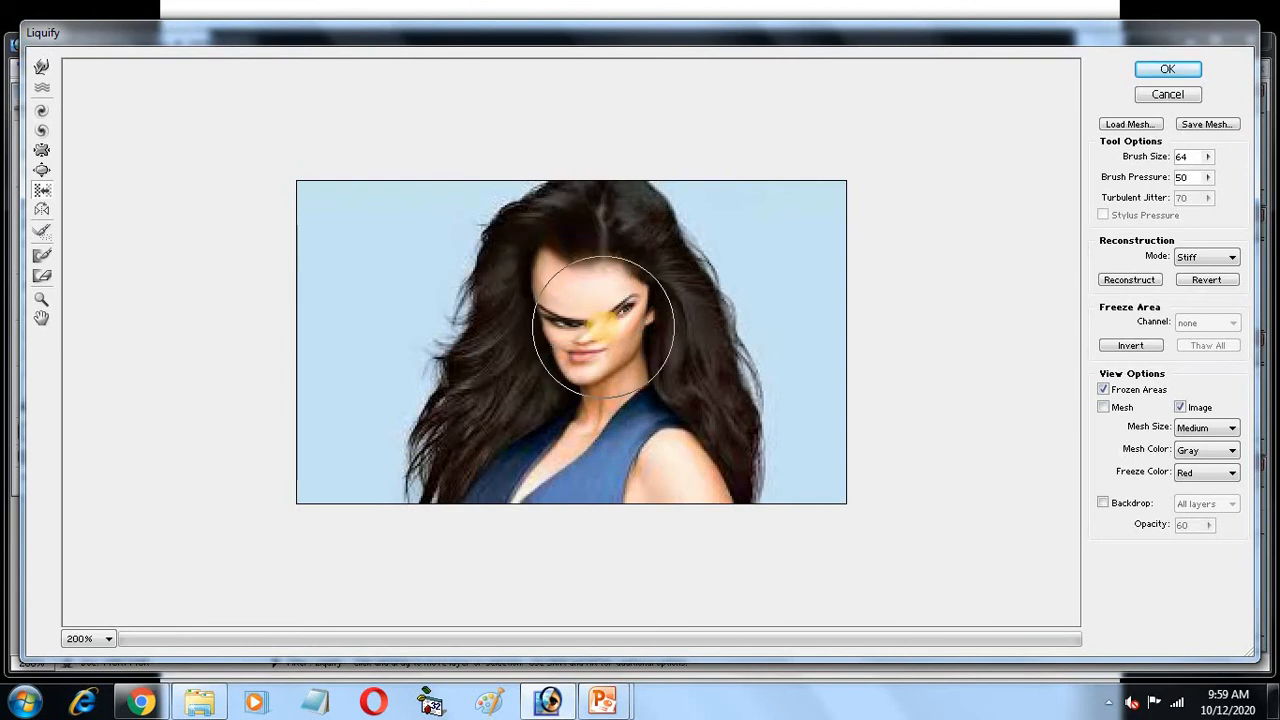
left_click(1168, 93)
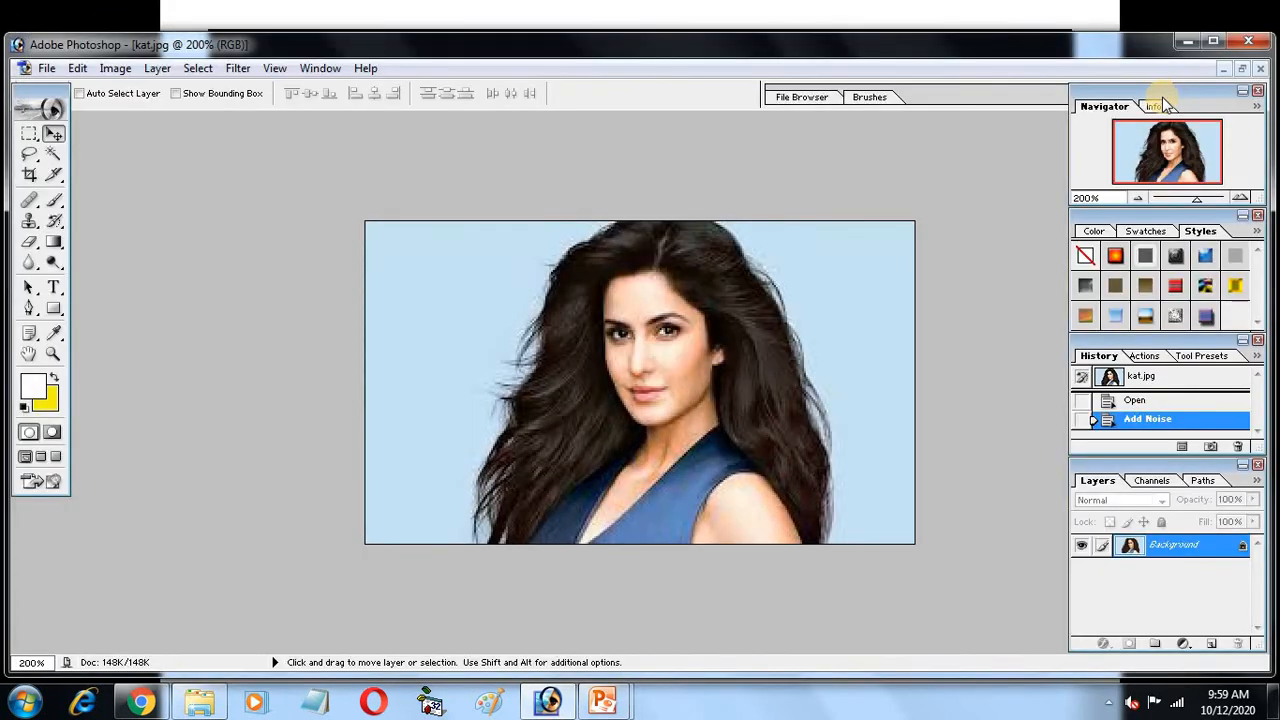
Use the Liquify filter to push the hair beside the cheek over the mouth and chin, with brush size 64 and pressure 50
left_click(237, 68)
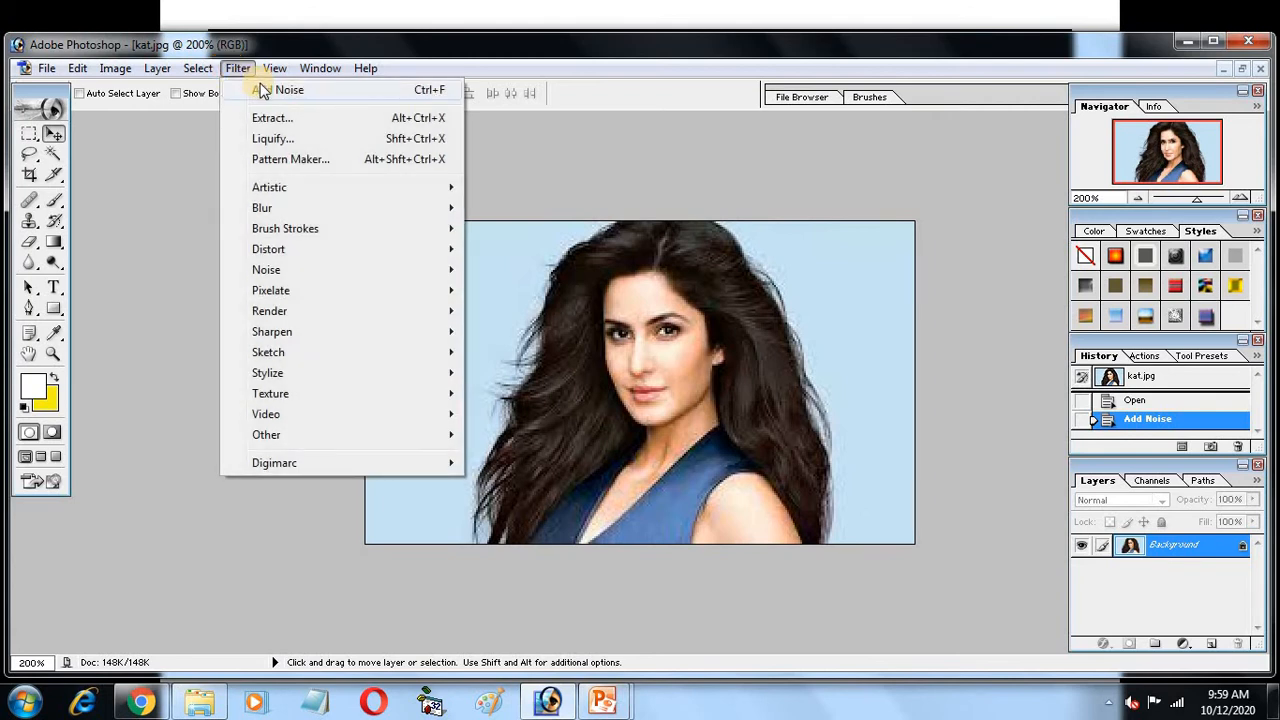
left_click(273, 138)
left_click_drag(481, 324, 549, 389)
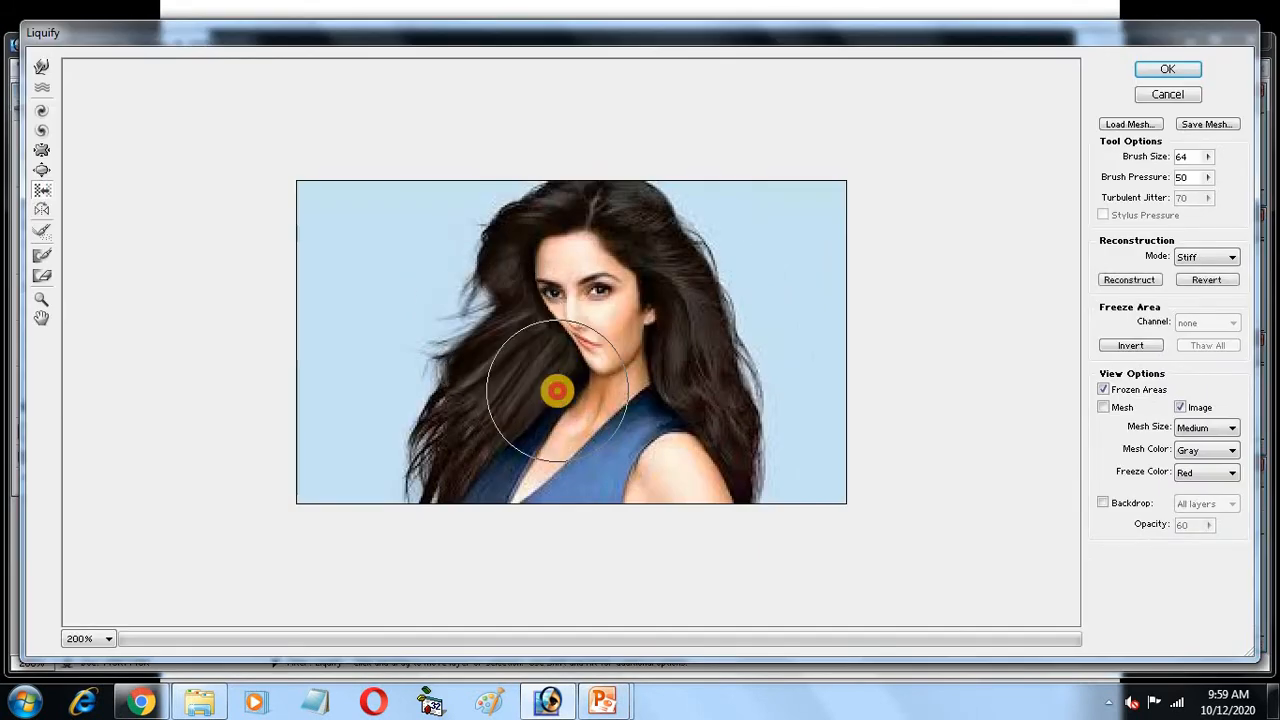
left_click(1162, 72)
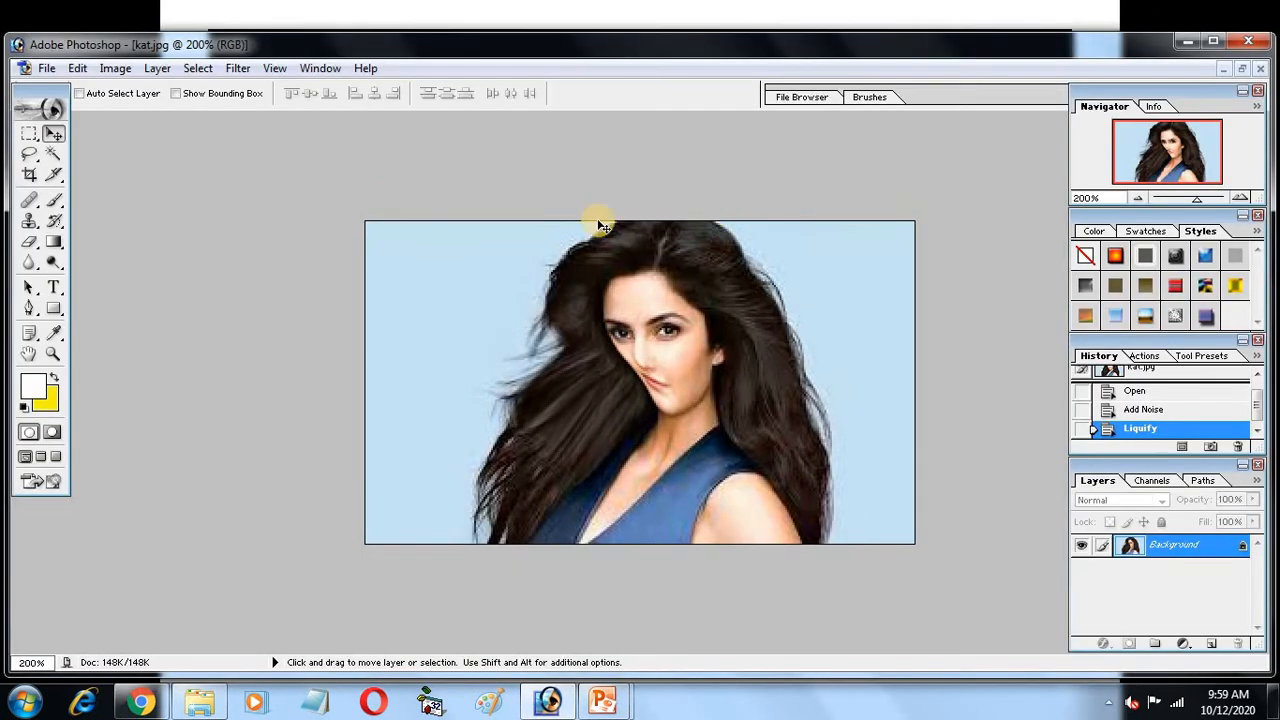
Close kat.jpg without saving the filter changes
left_click(238, 68)
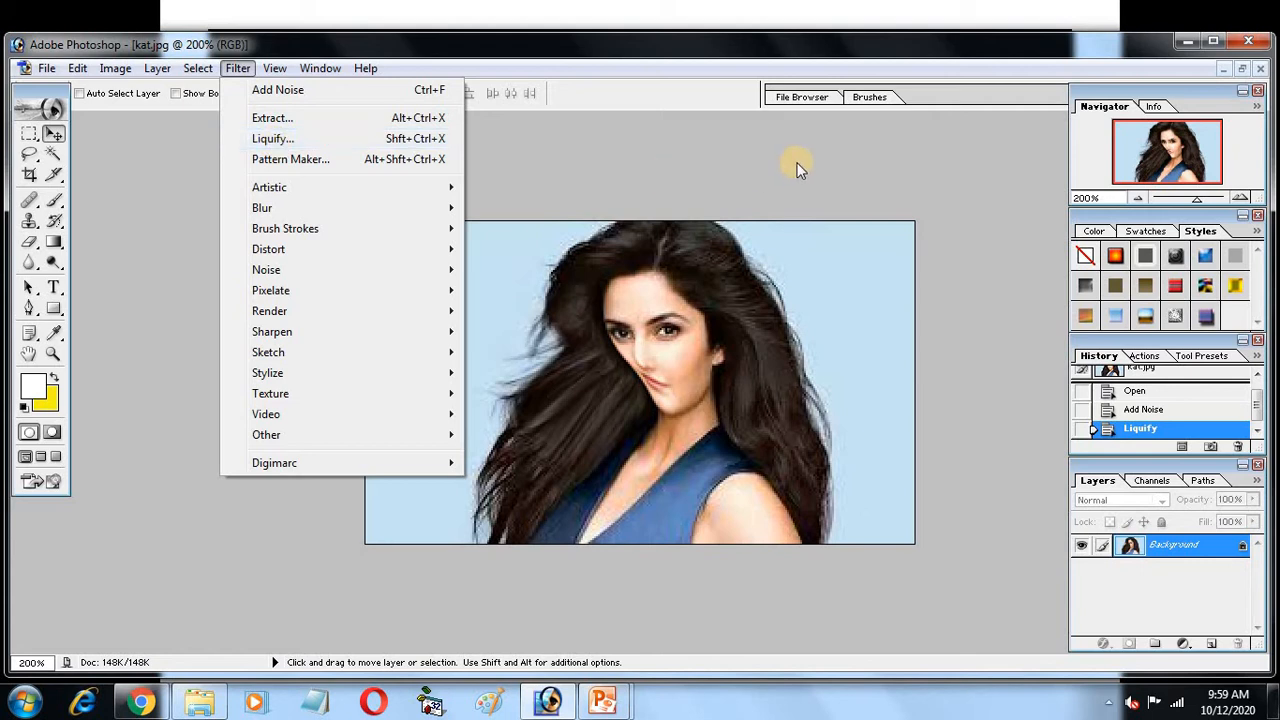
left_click(872, 150)
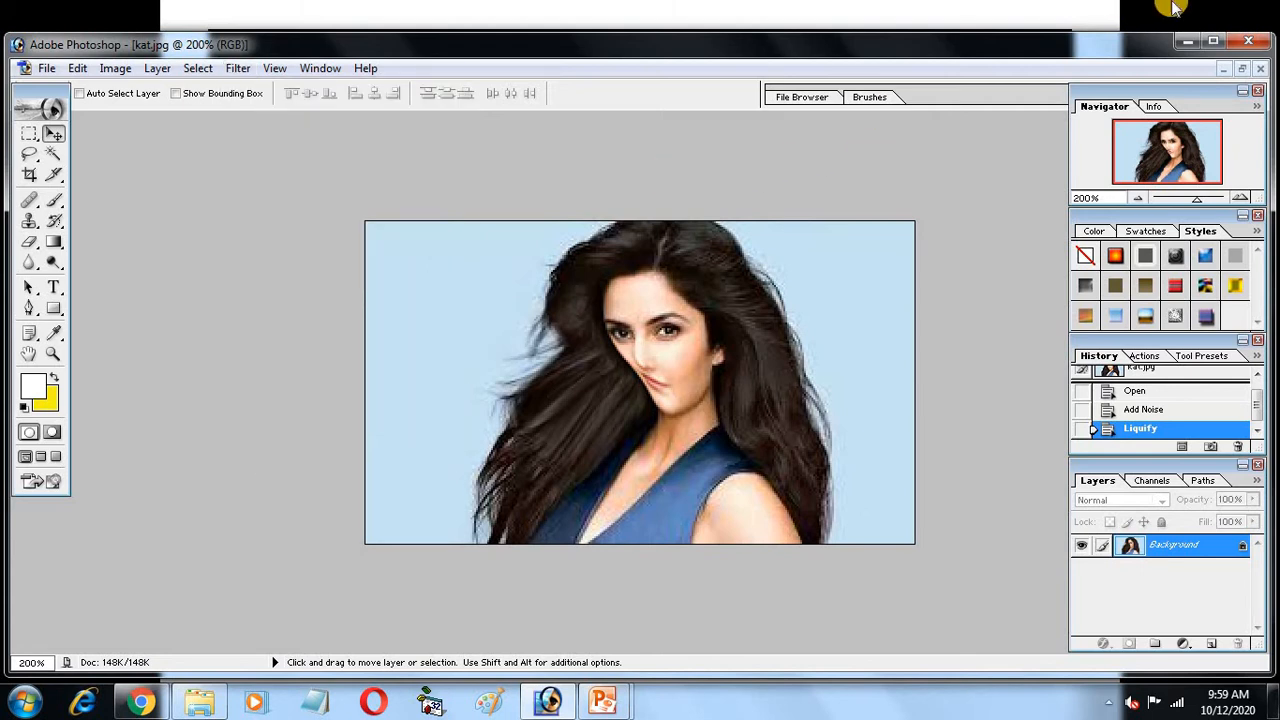
left_click(1260, 46)
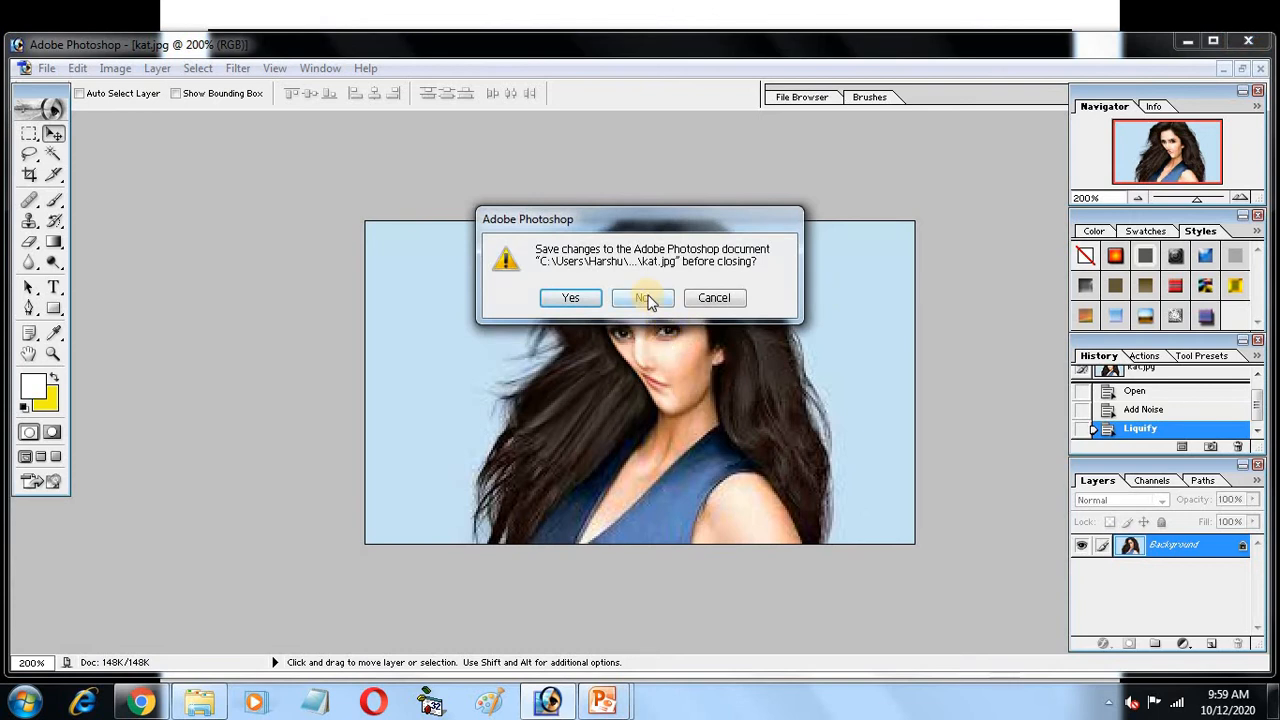
left_click(645, 298)
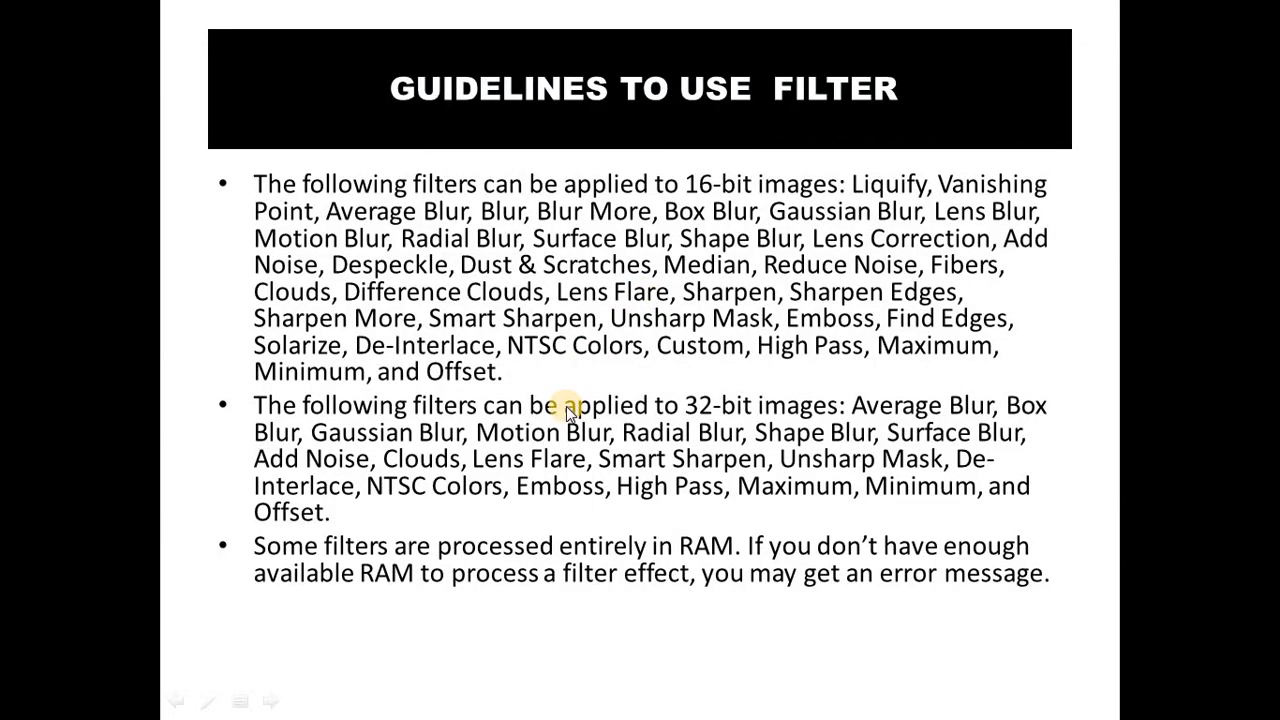
Switch to Adobe Photoshop and check whether the filter commands are available with no image open
key("super")
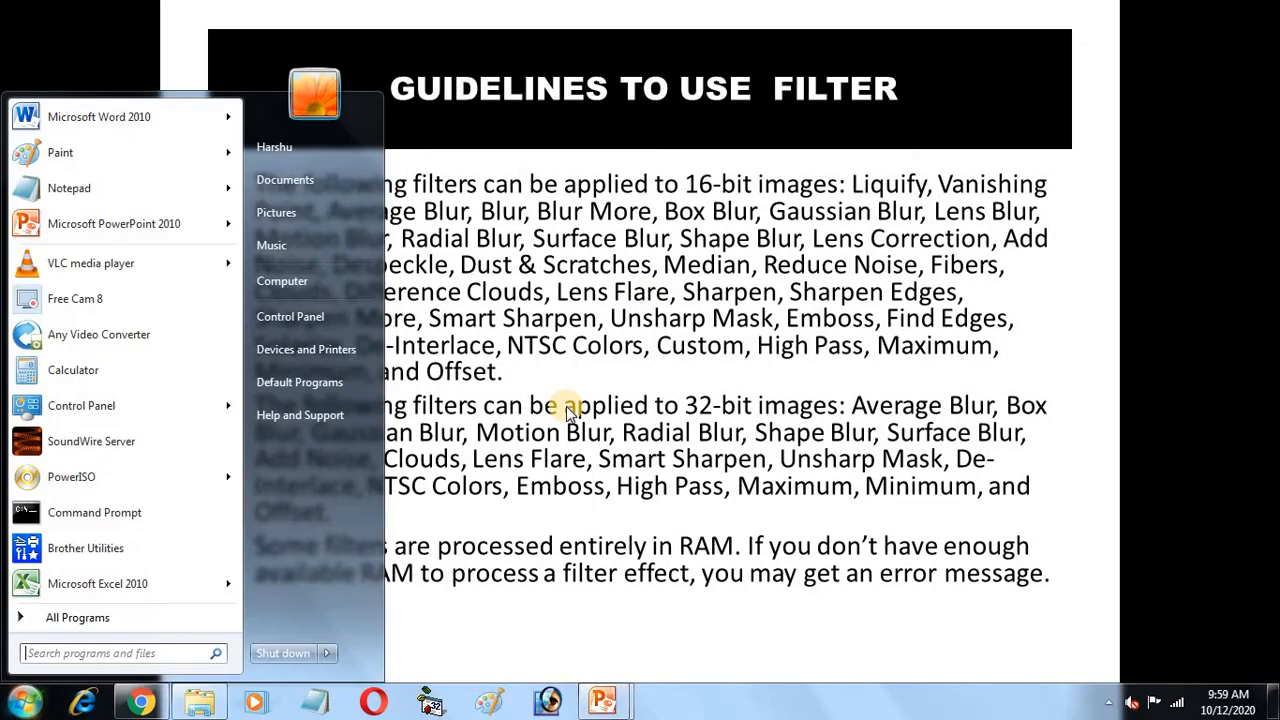
left_click(548, 703)
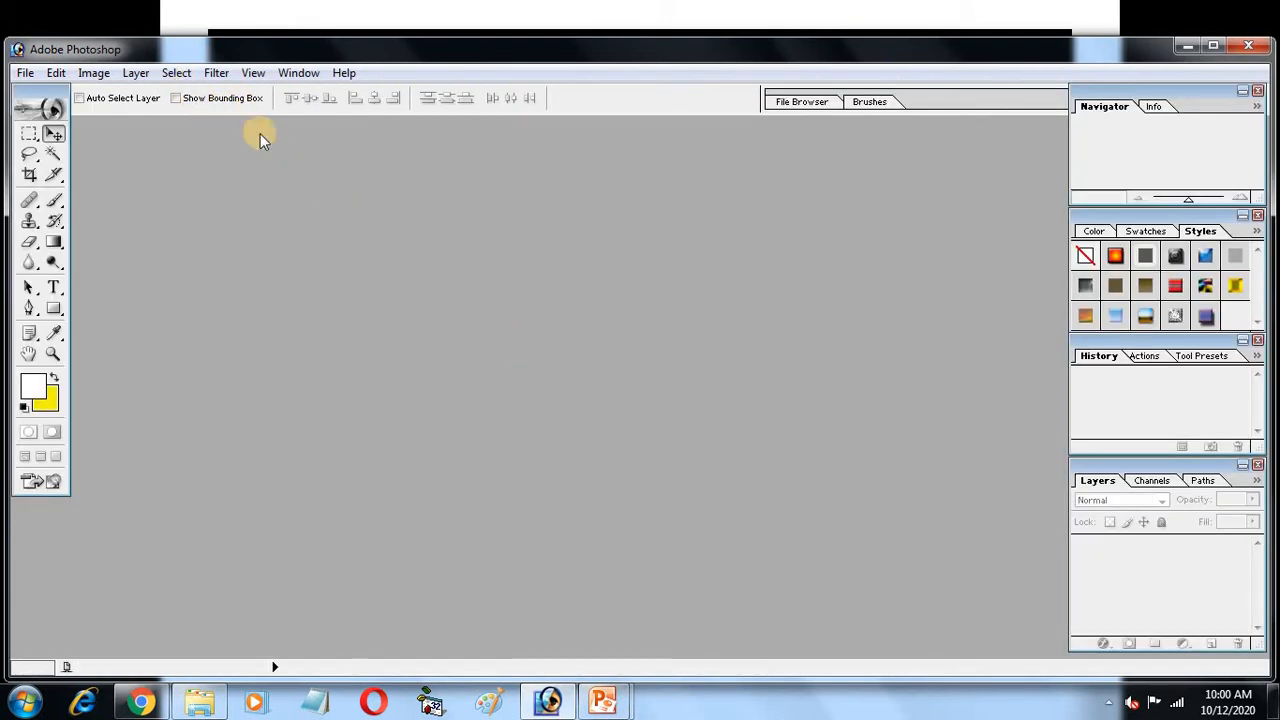
left_click(217, 73)
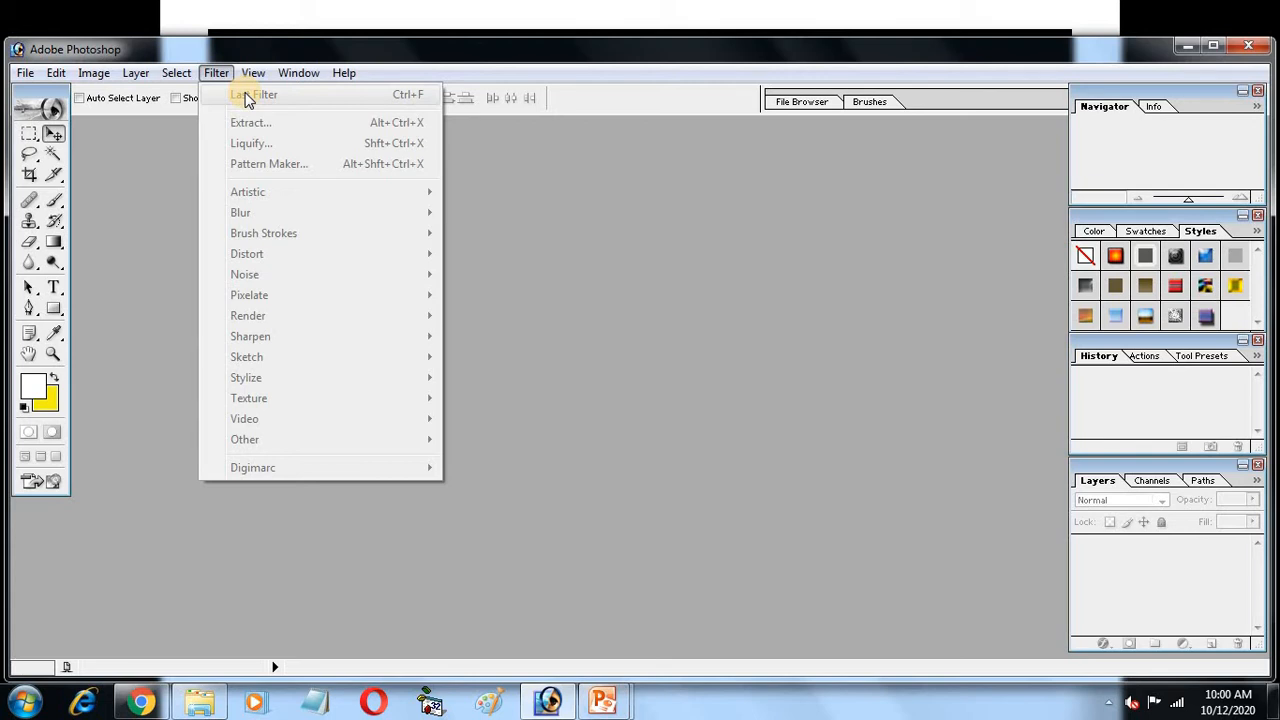
left_click(600, 251)
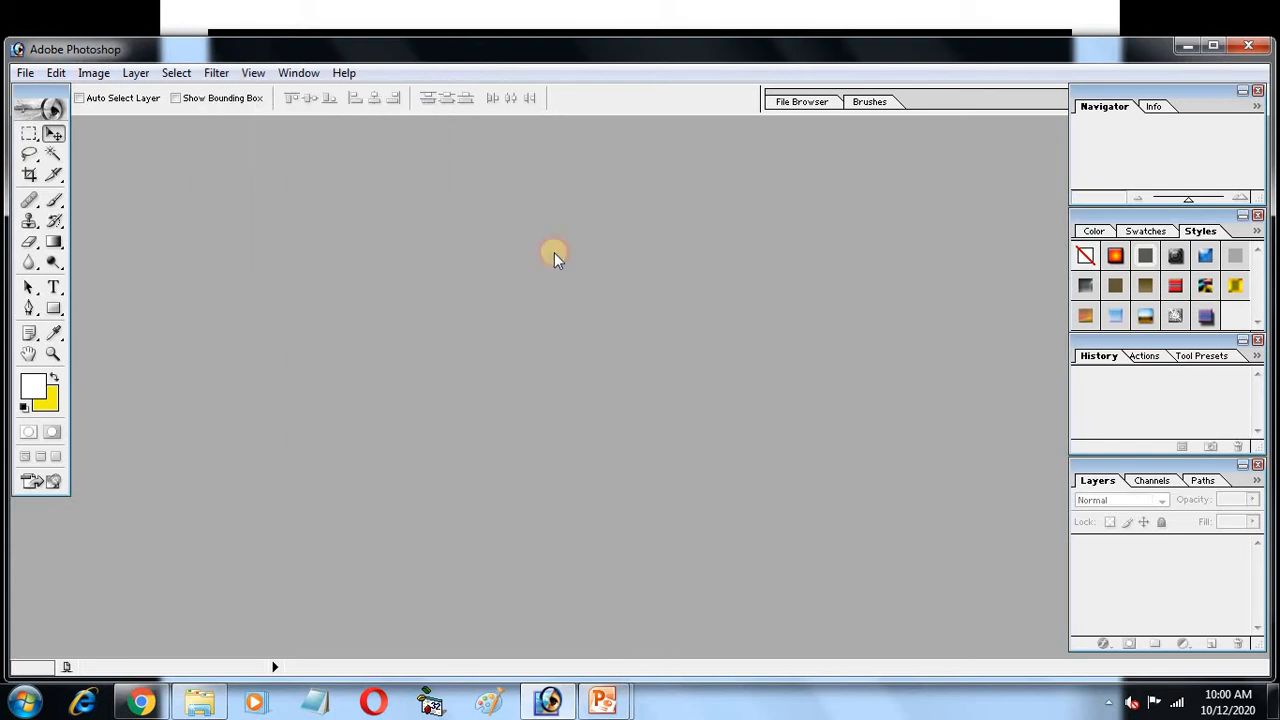
Open kat.jpg from the Photoshop Practicals folder and move its window toward the middle of the workspace
double_click(361, 239)
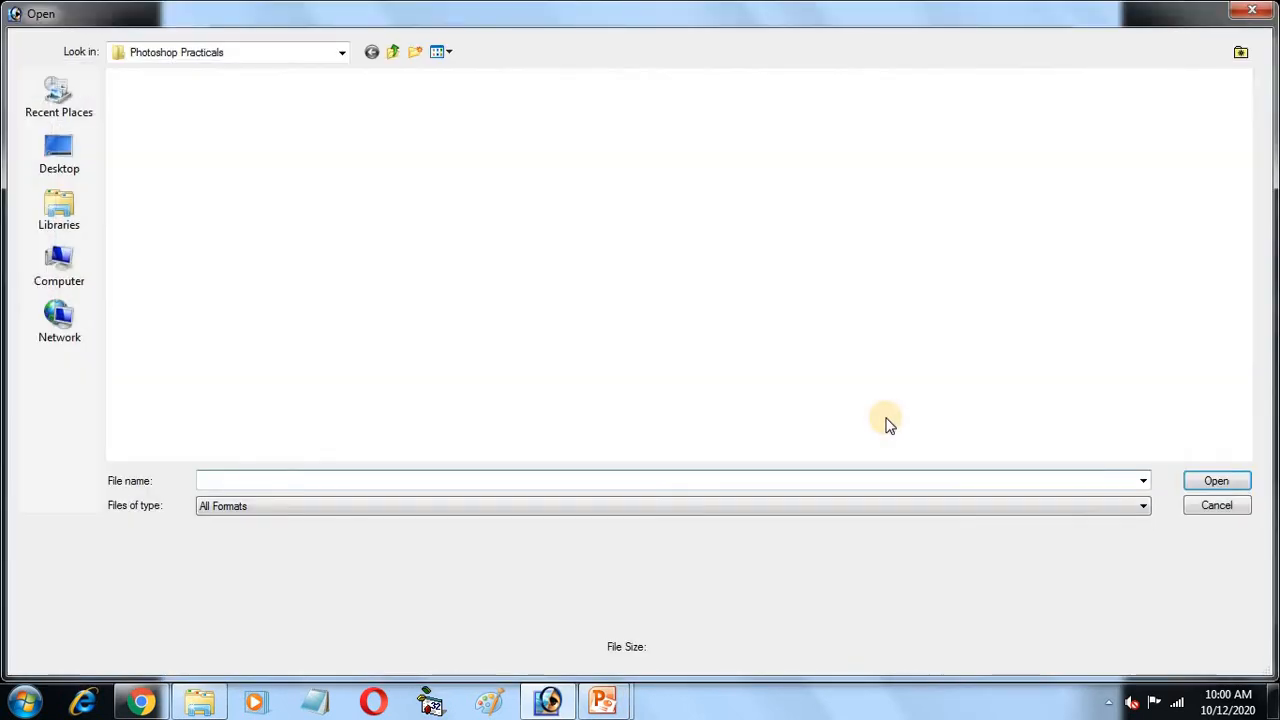
double_click(1050, 292)
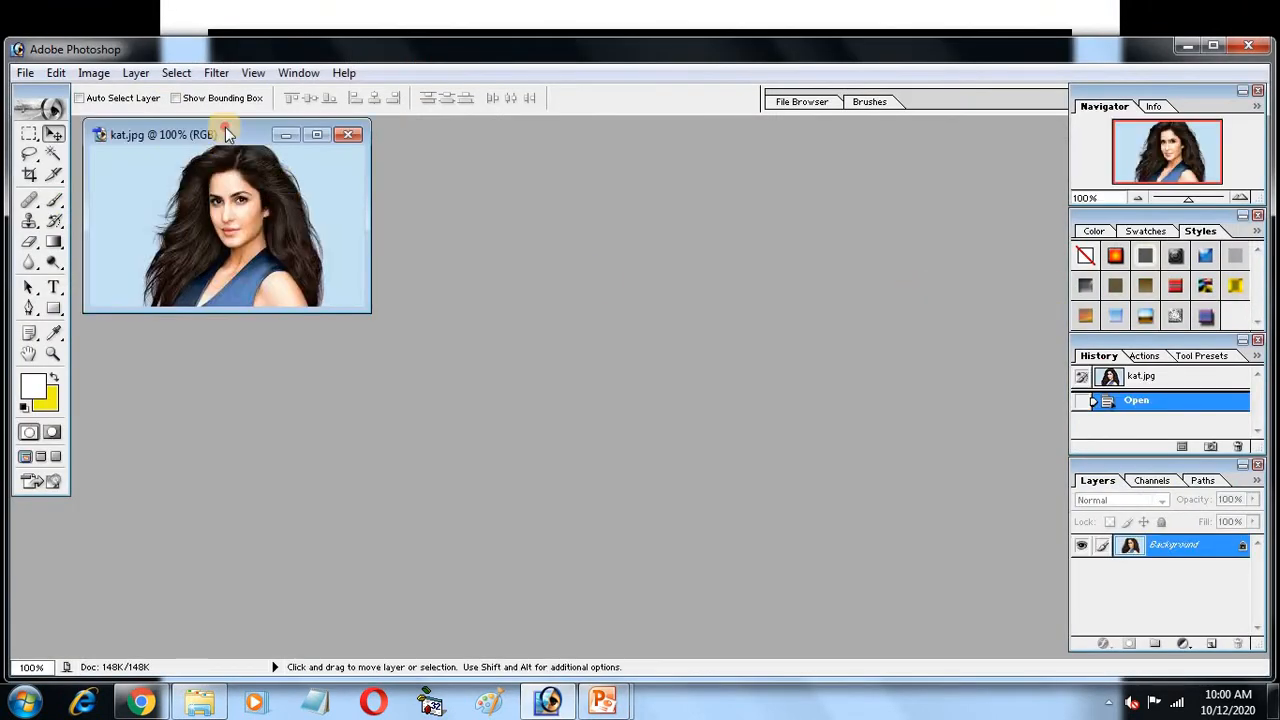
left_click_drag(228, 134, 490, 231)
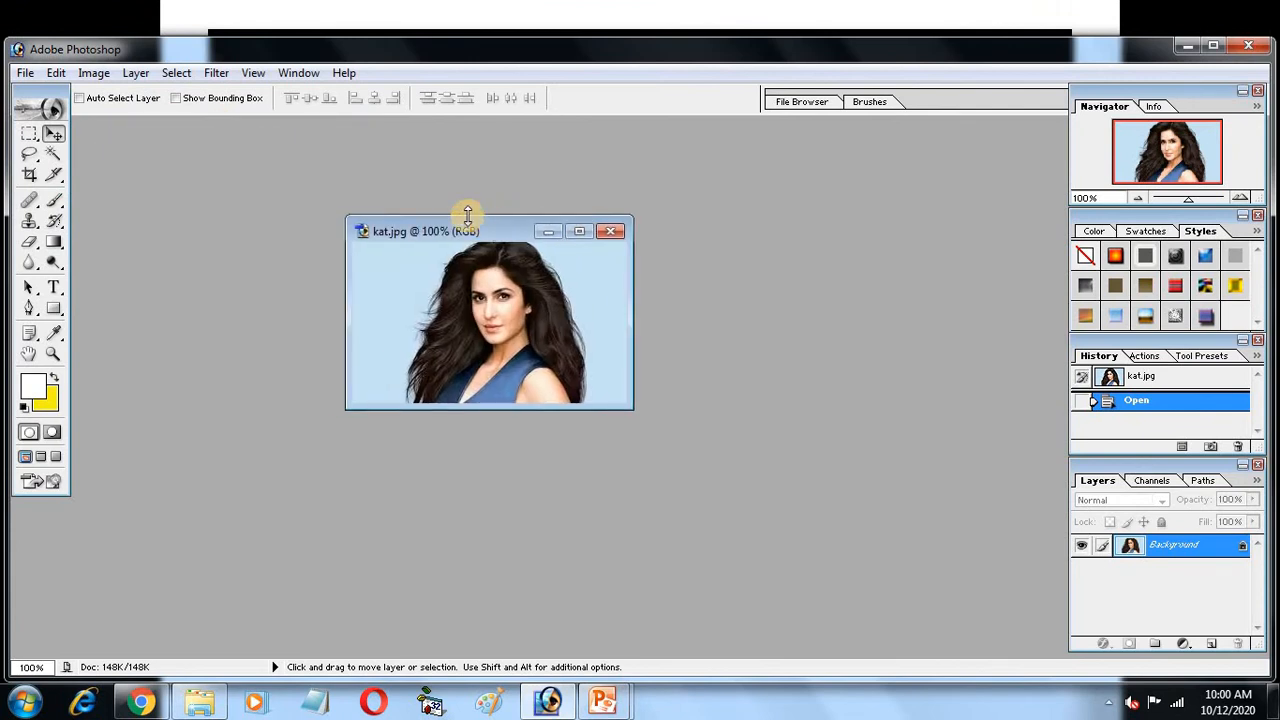
Apply the Add Noise filter to kat.jpg with an amount of 47.38% and Uniform distribution
left_click(218, 75)
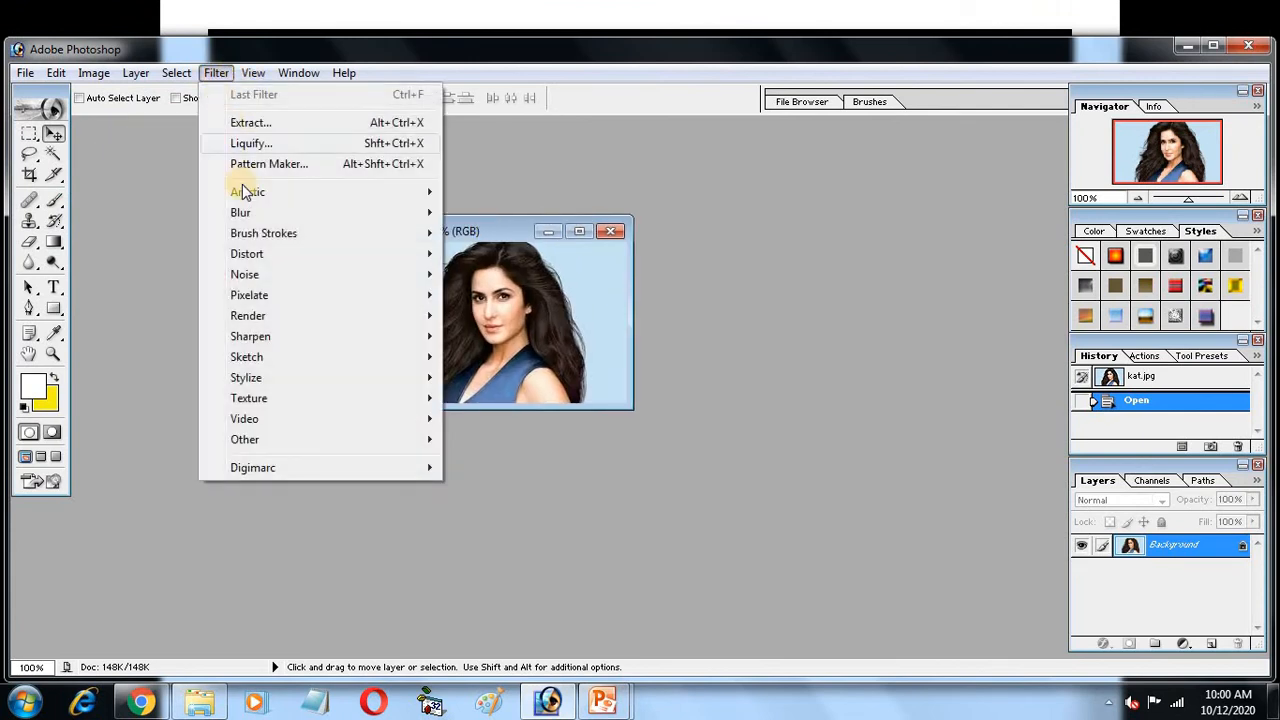
mouse_move(251, 273)
left_click(487, 274)
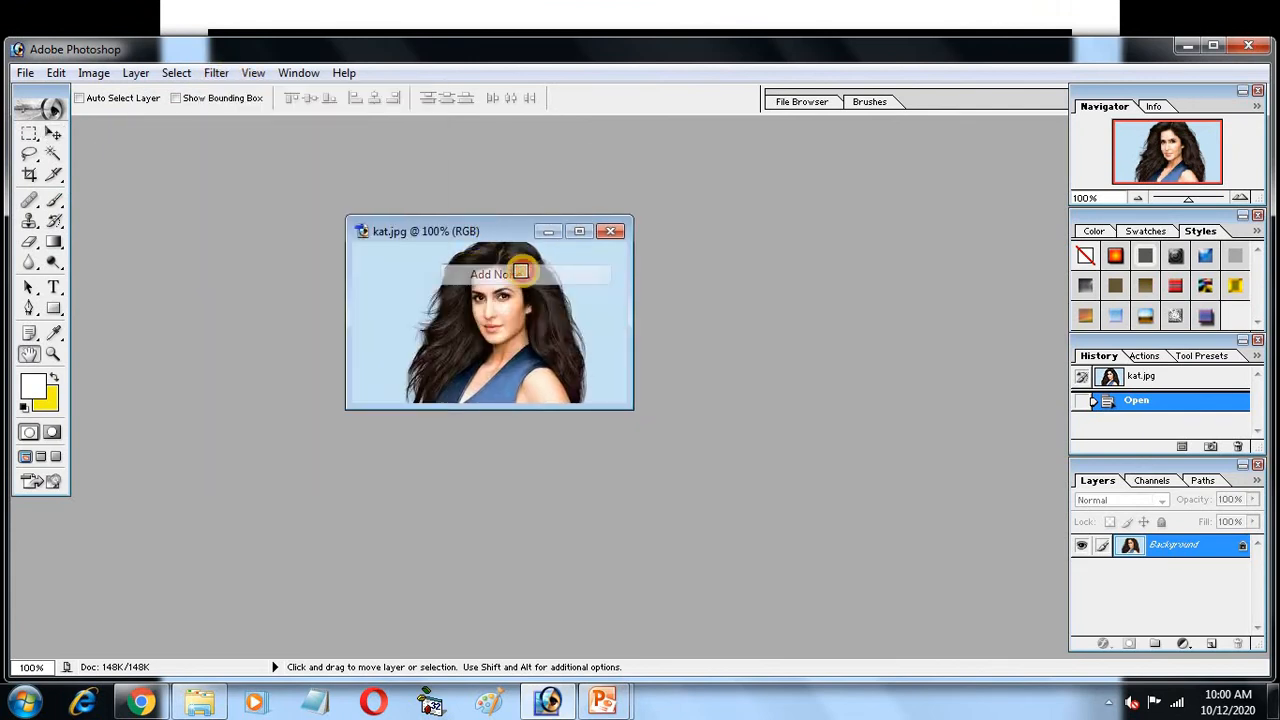
left_click_drag(100, 457, 128, 468)
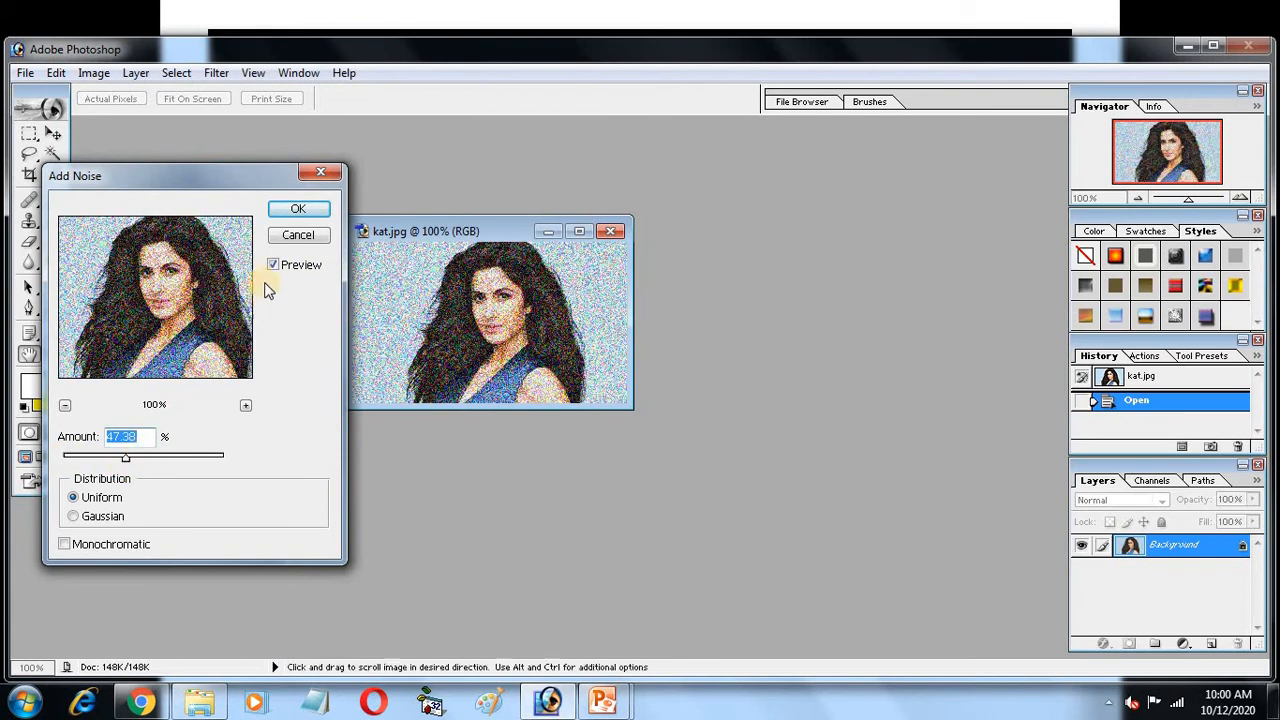
left_click(300, 212)
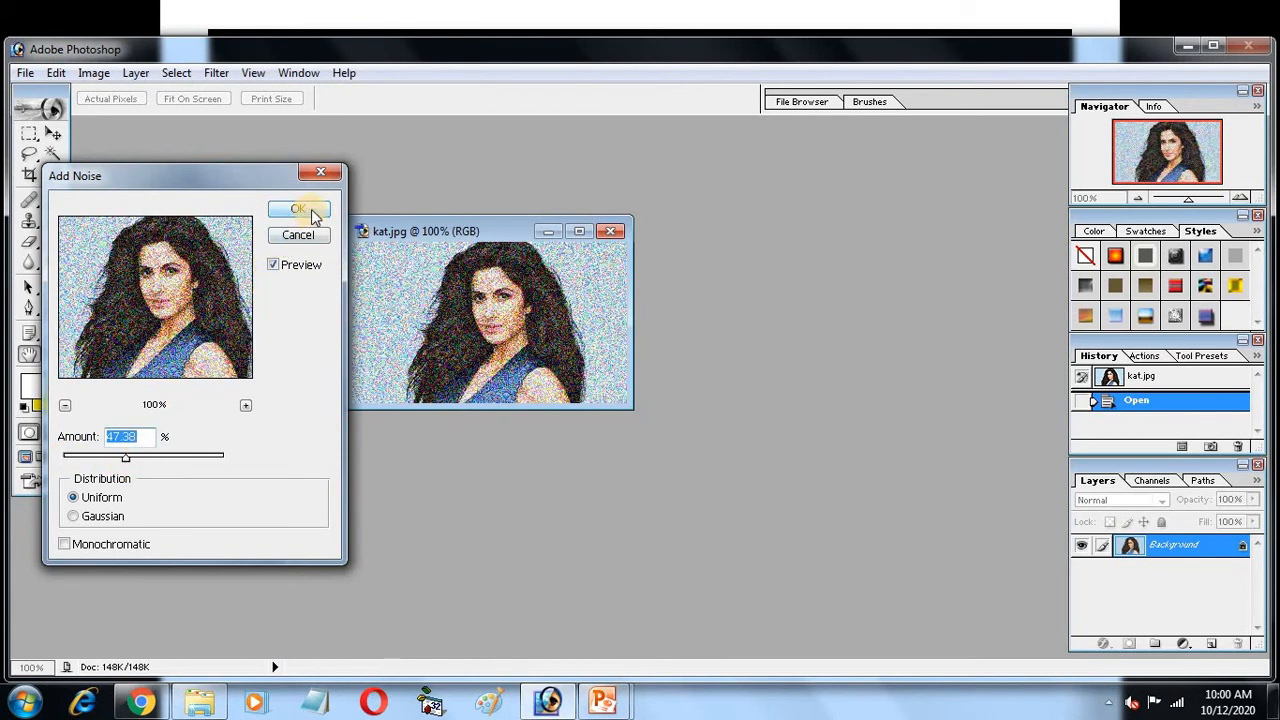
Discard the open 47.38% noise settings and apply a lighter Add Noise filter with Uniform distribution to kat.jpg
key("Escape")
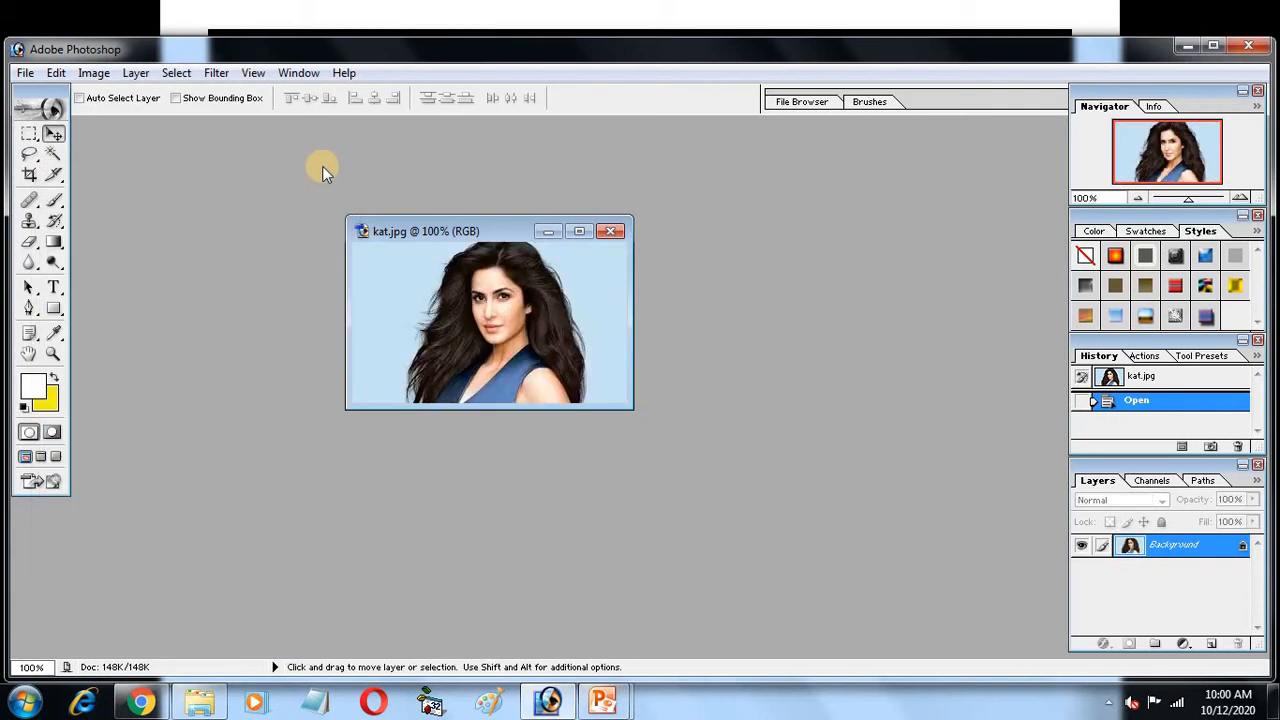
left_click(217, 73)
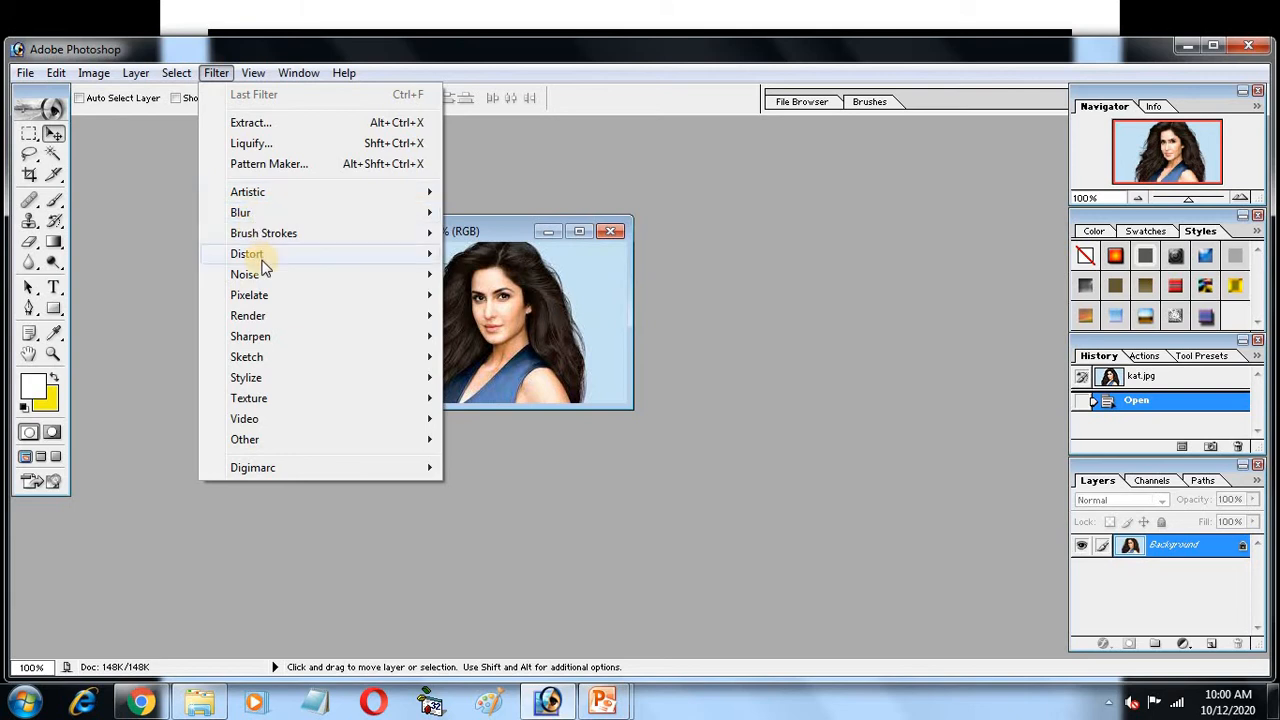
mouse_move(262, 278)
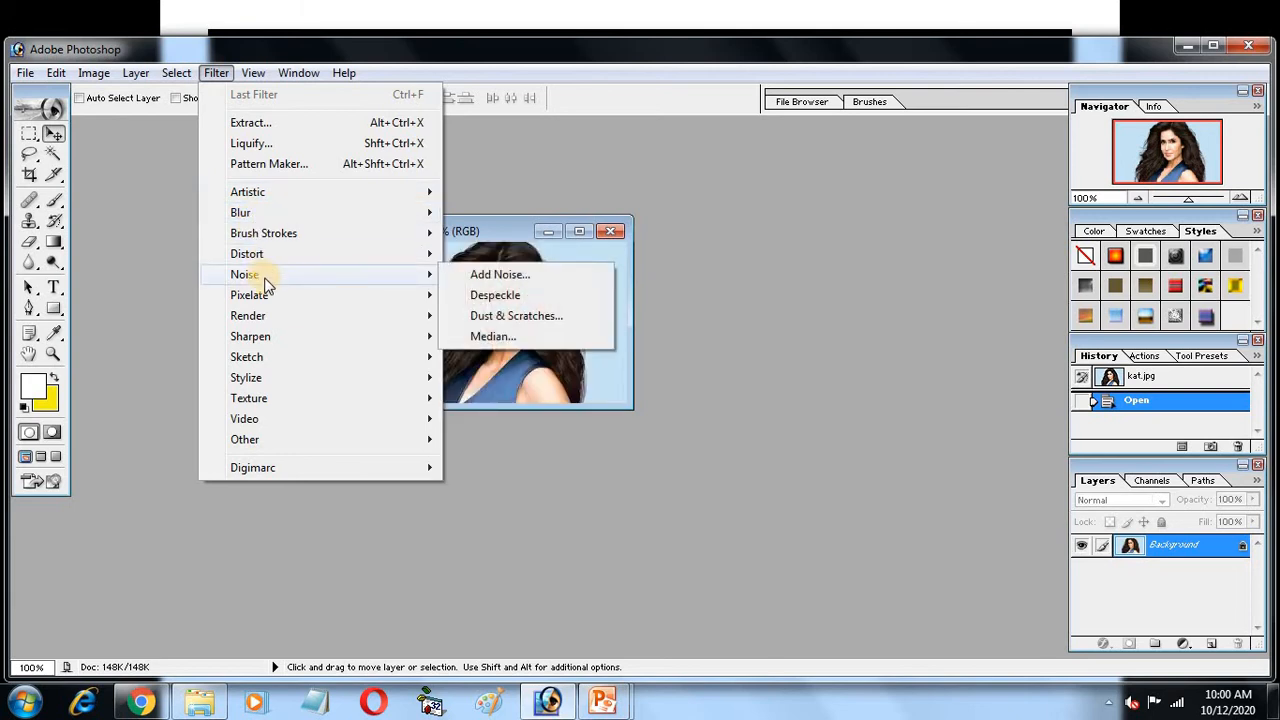
left_click(567, 270)
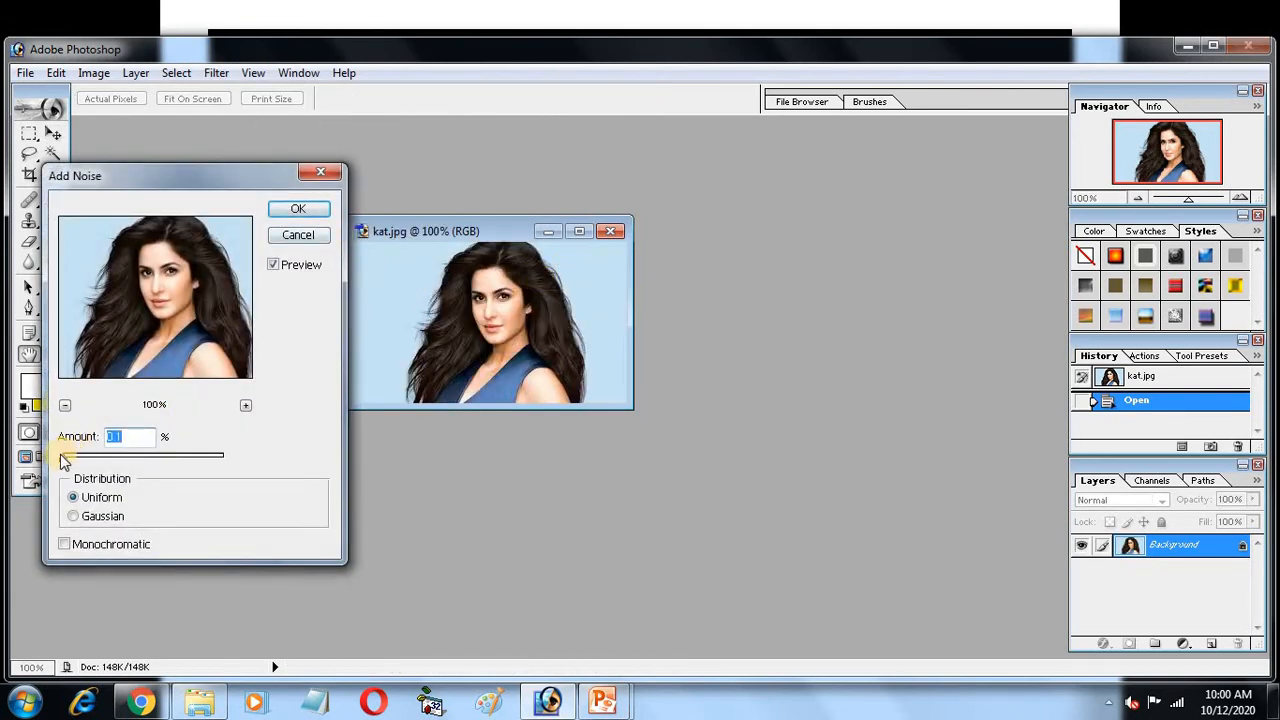
left_click_drag(66, 459, 104, 459)
left_click(298, 208)
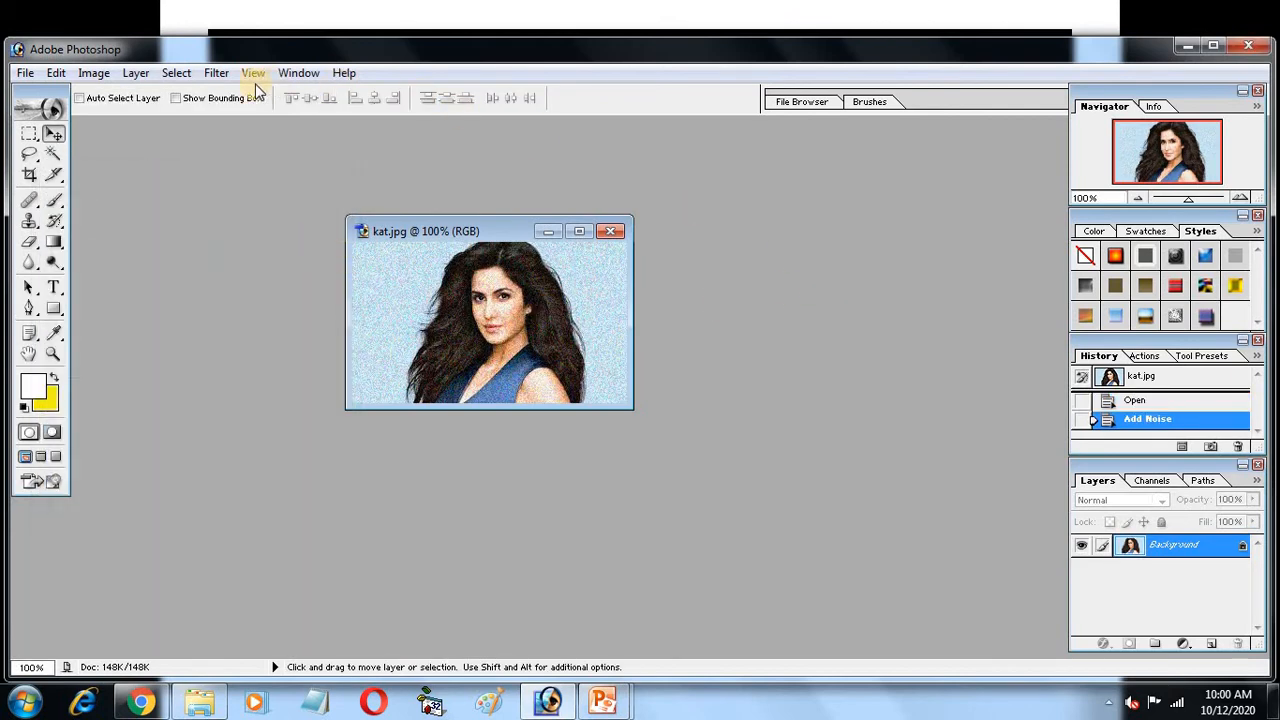
Check which filter is offered for repeating, and undo the Add Noise filter on kat.jpg
left_click(218, 76)
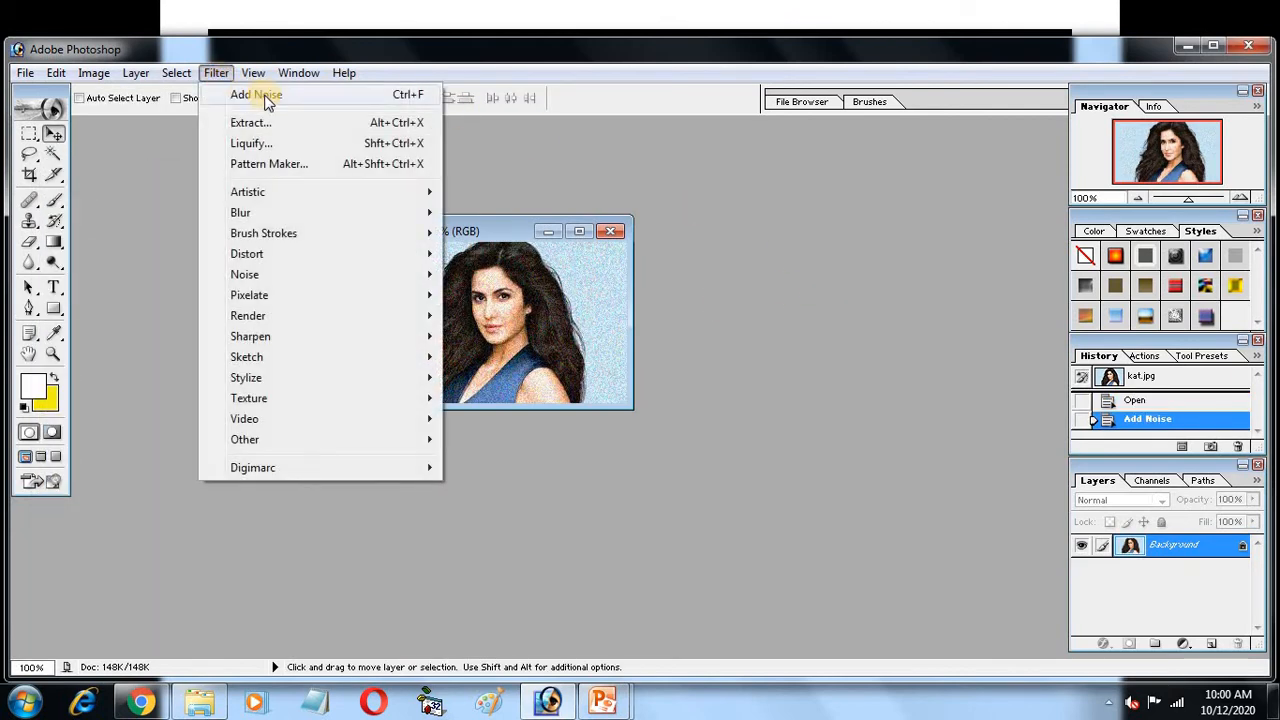
left_click(782, 231)
key("ctrl+z")
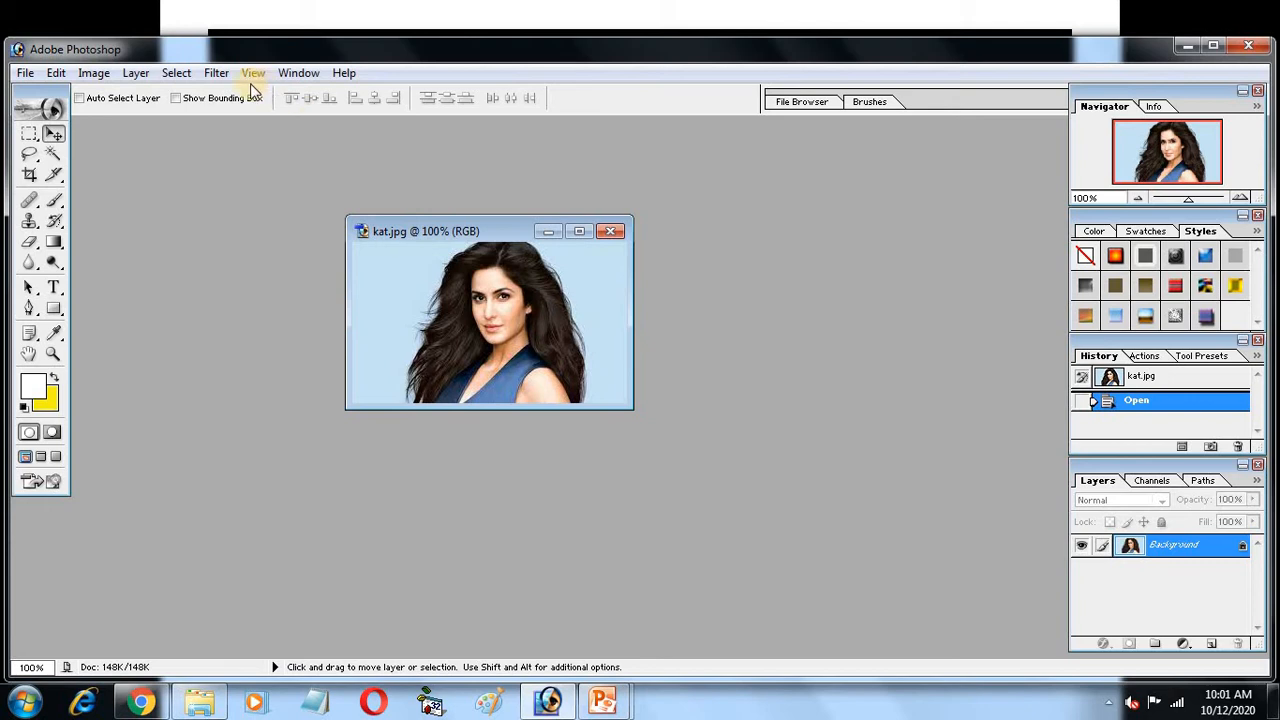
Apply the basic Blur filter to kat.jpg
left_click(219, 75)
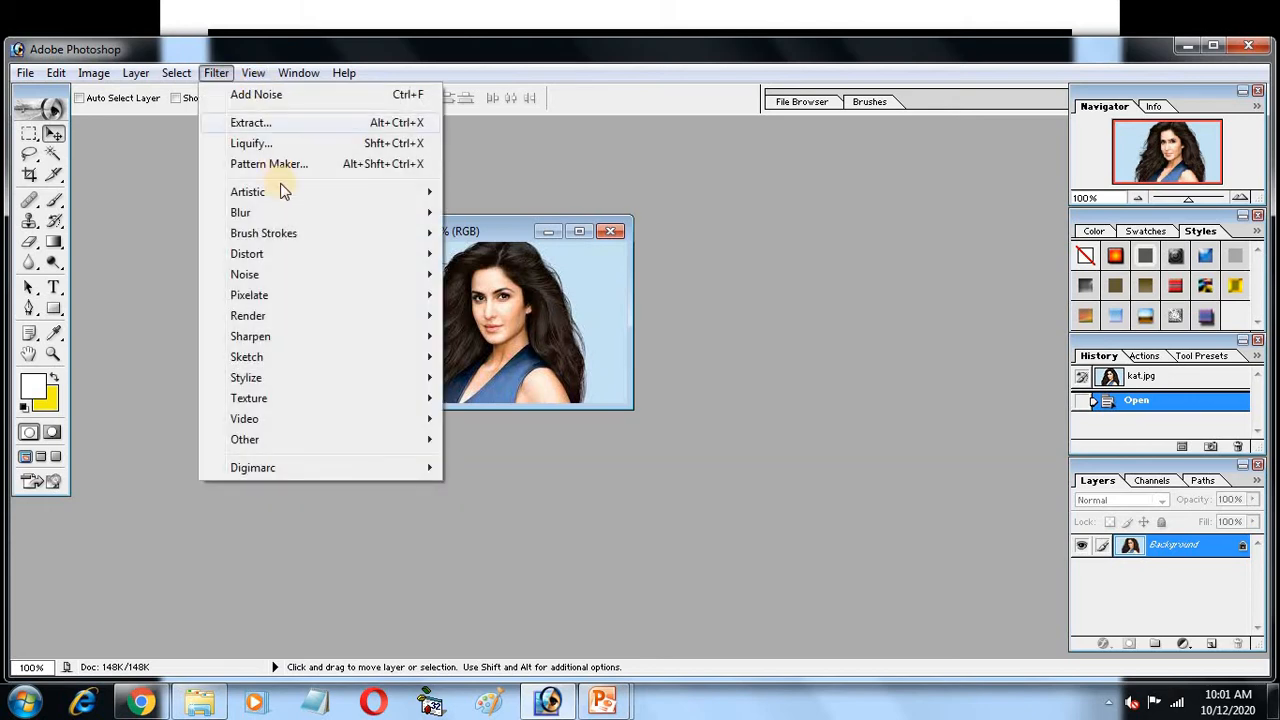
mouse_move(297, 212)
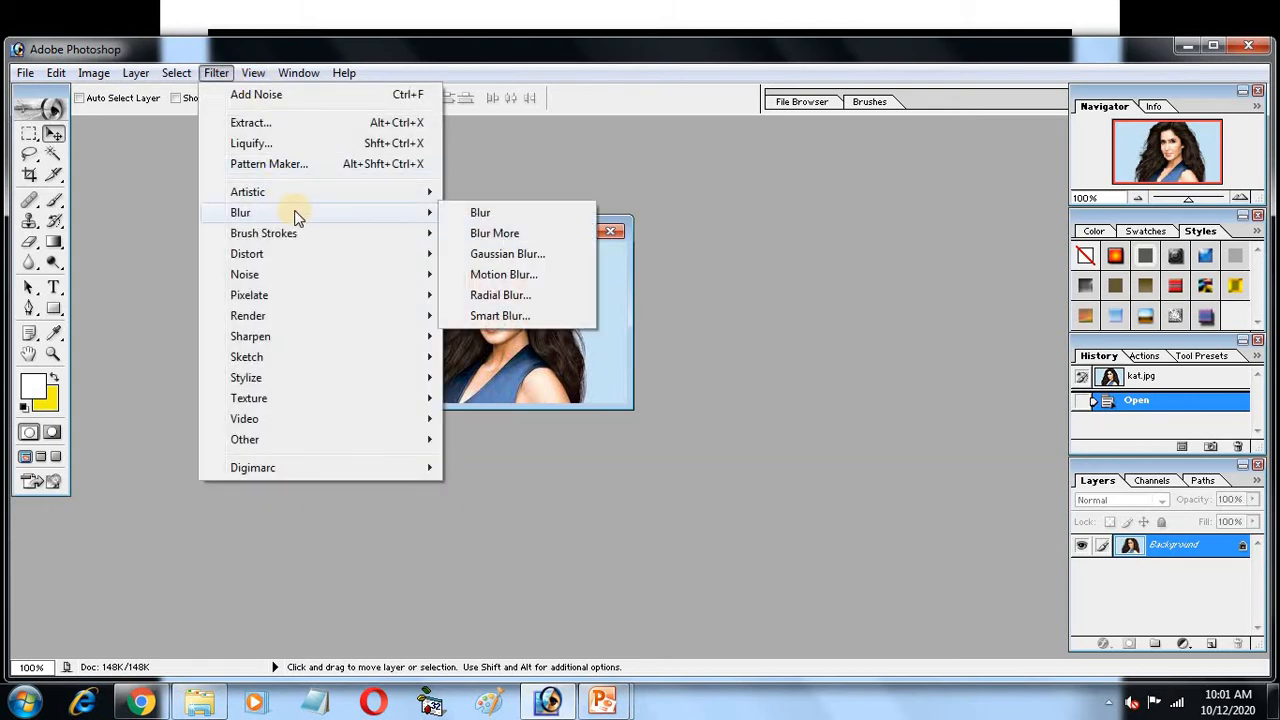
left_click(514, 212)
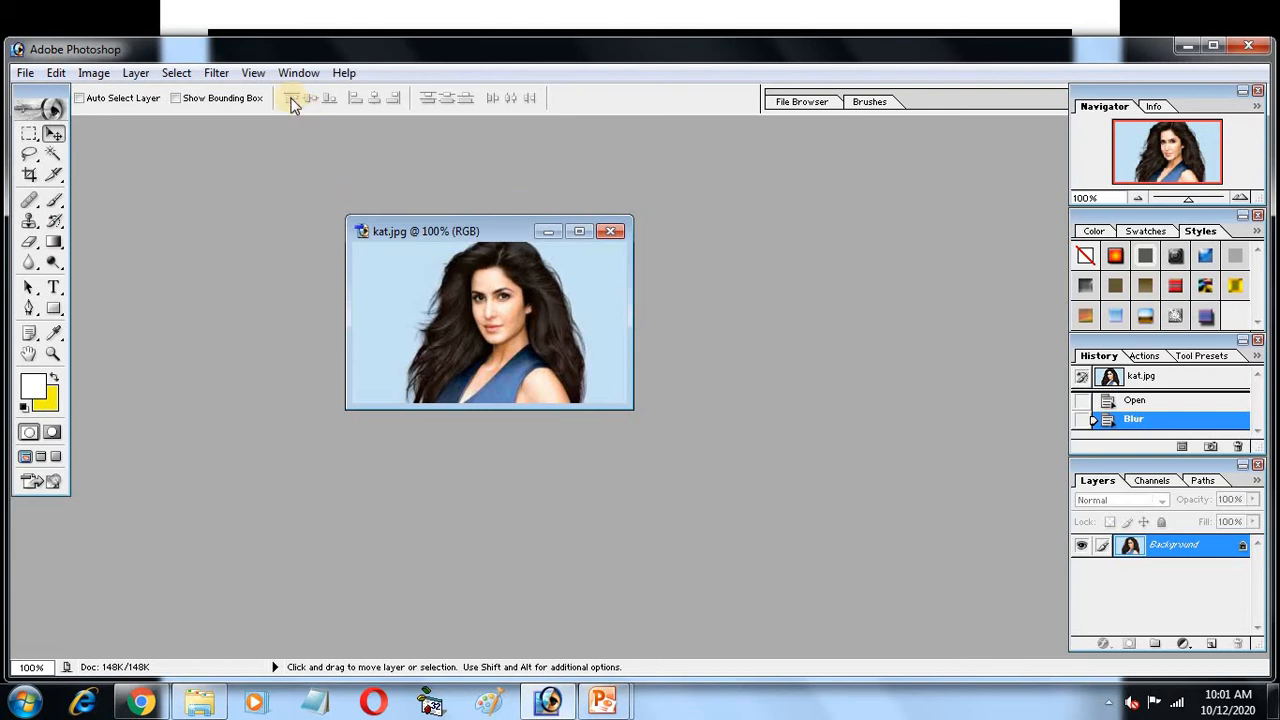
Apply a Gaussian Blur with a radius of 2.1 pixels to kat.jpg, moving the dialog clear of the image
left_click(209, 75)
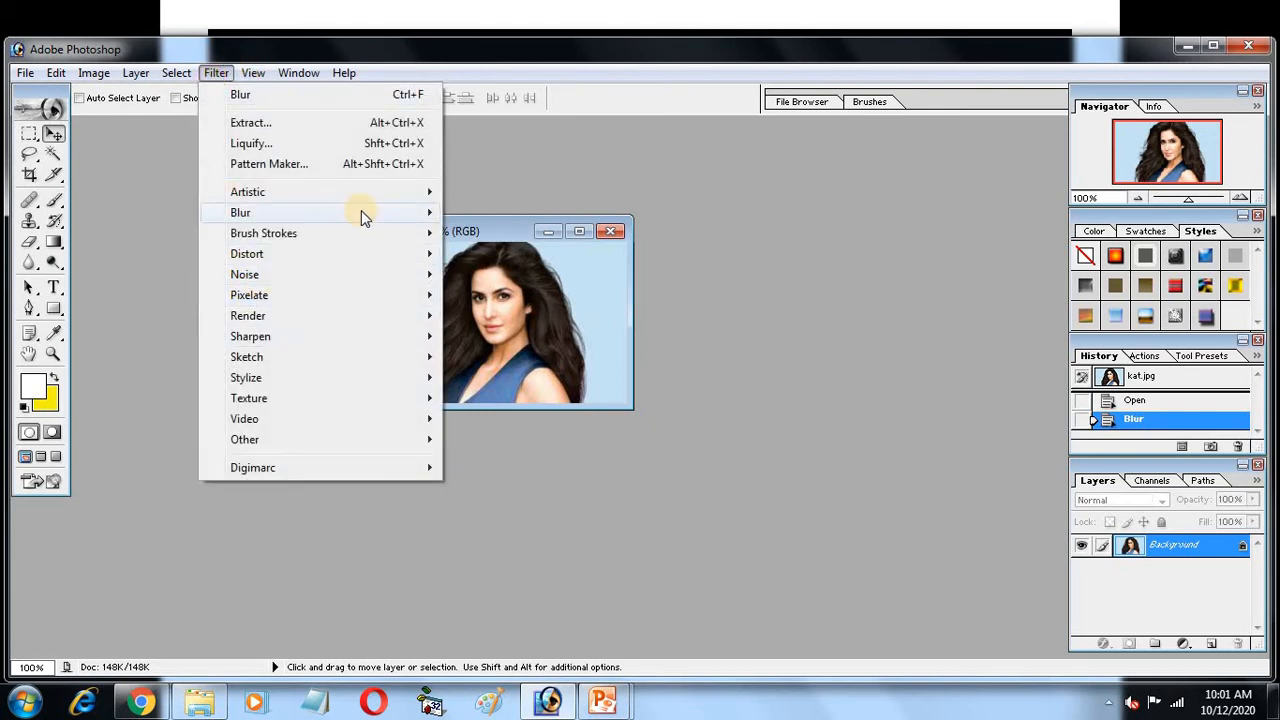
mouse_move(362, 214)
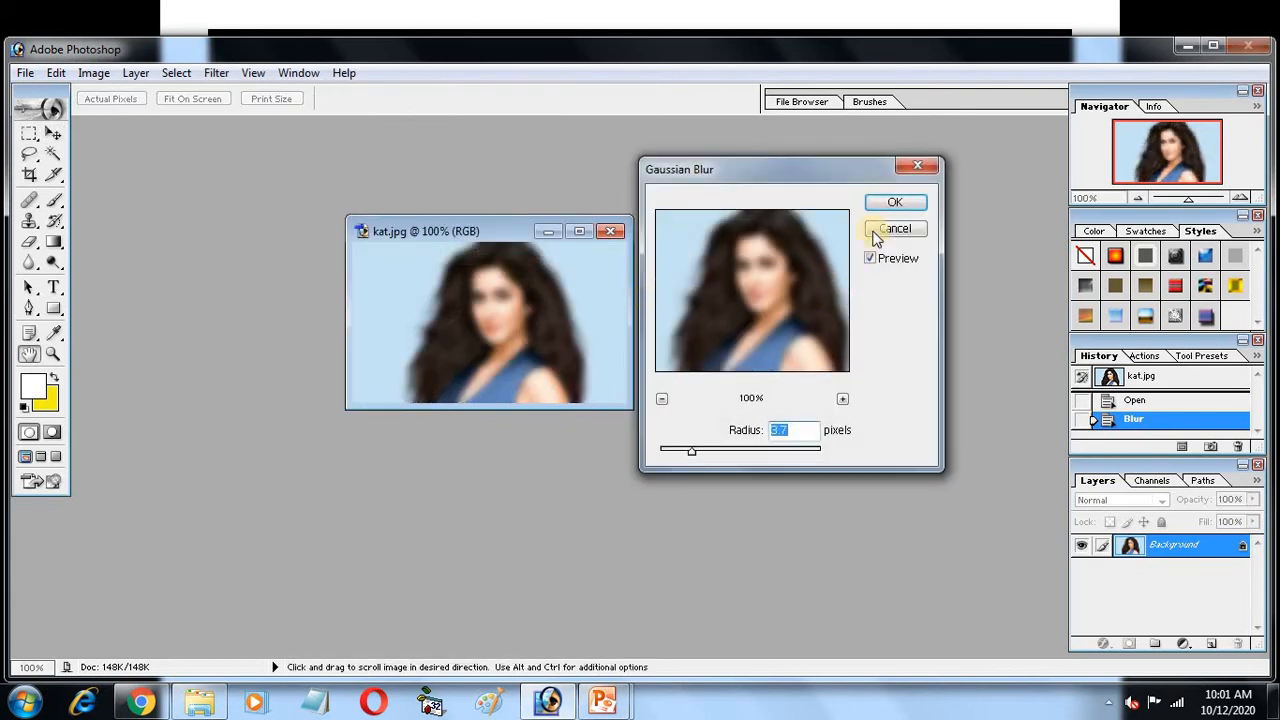
left_click_drag(840, 167, 940, 168)
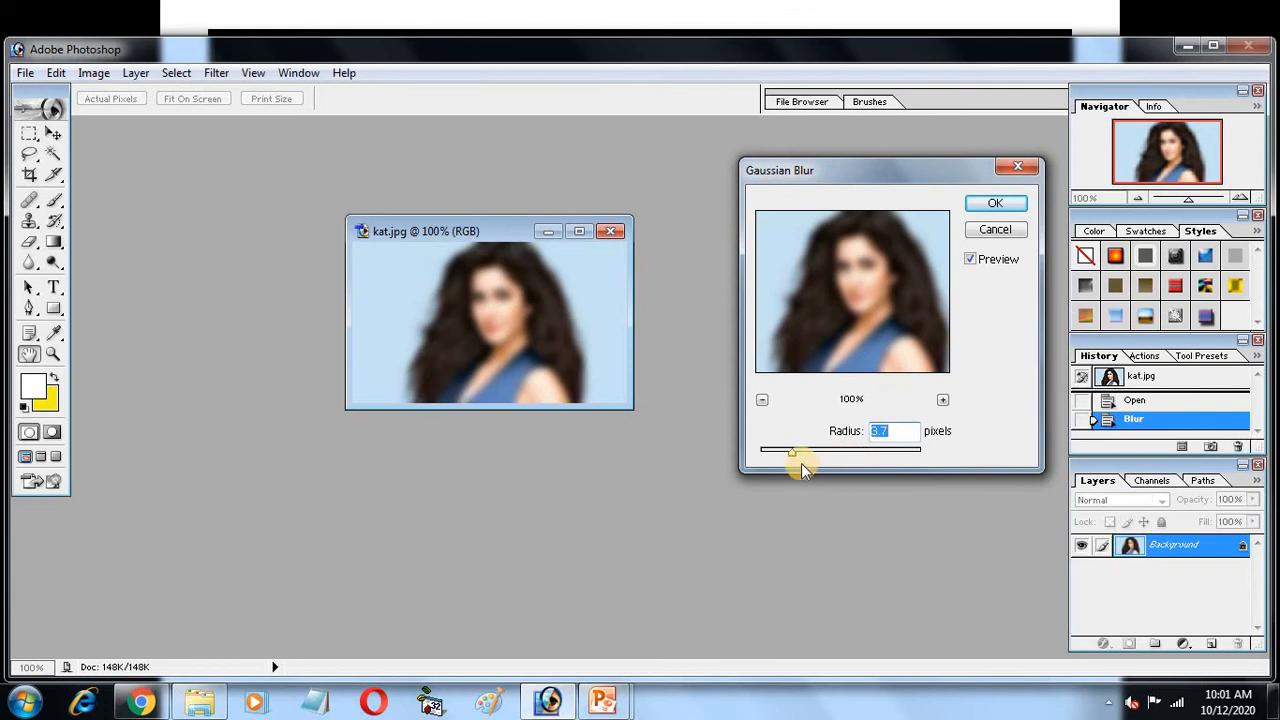
mouse_move(790, 455)
left_mouse_down()
mouse_move(766, 452)
mouse_move(828, 455)
mouse_move(776, 451)
left_mouse_up()
left_click(990, 204)
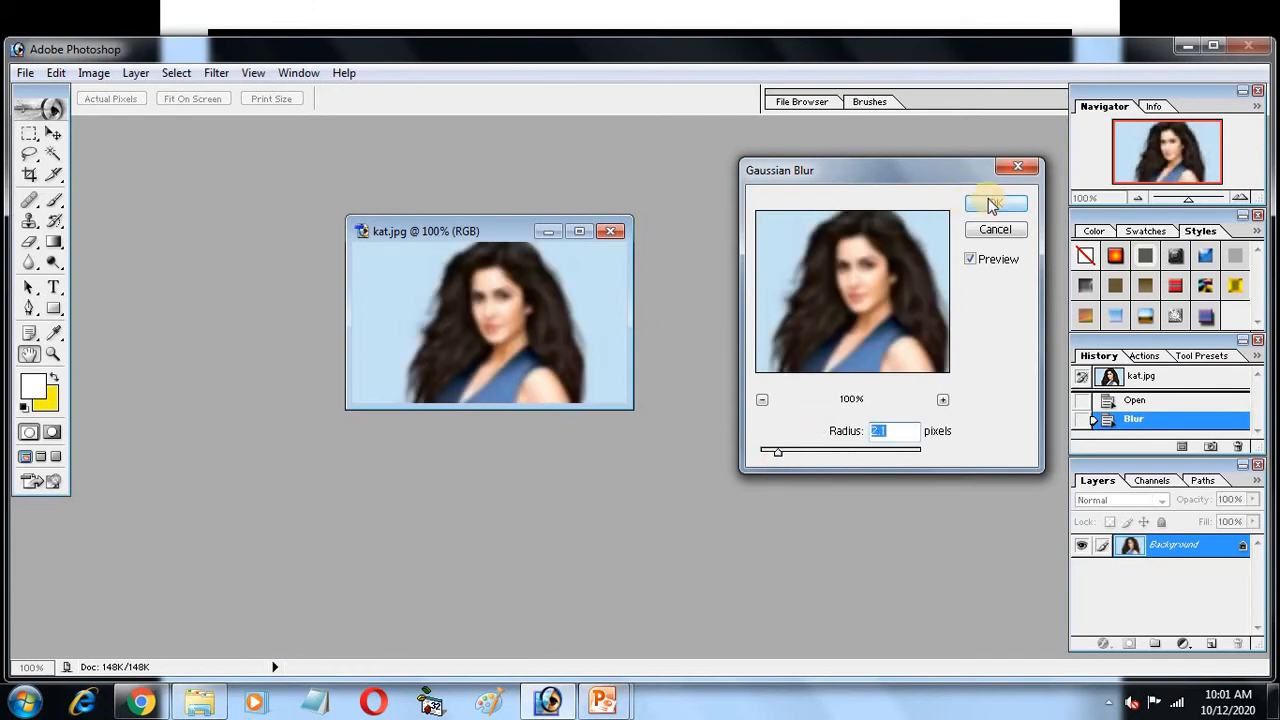
Check the repeat-filter entry, and undo both the Gaussian Blur and the Blur on kat.jpg
left_click(214, 75)
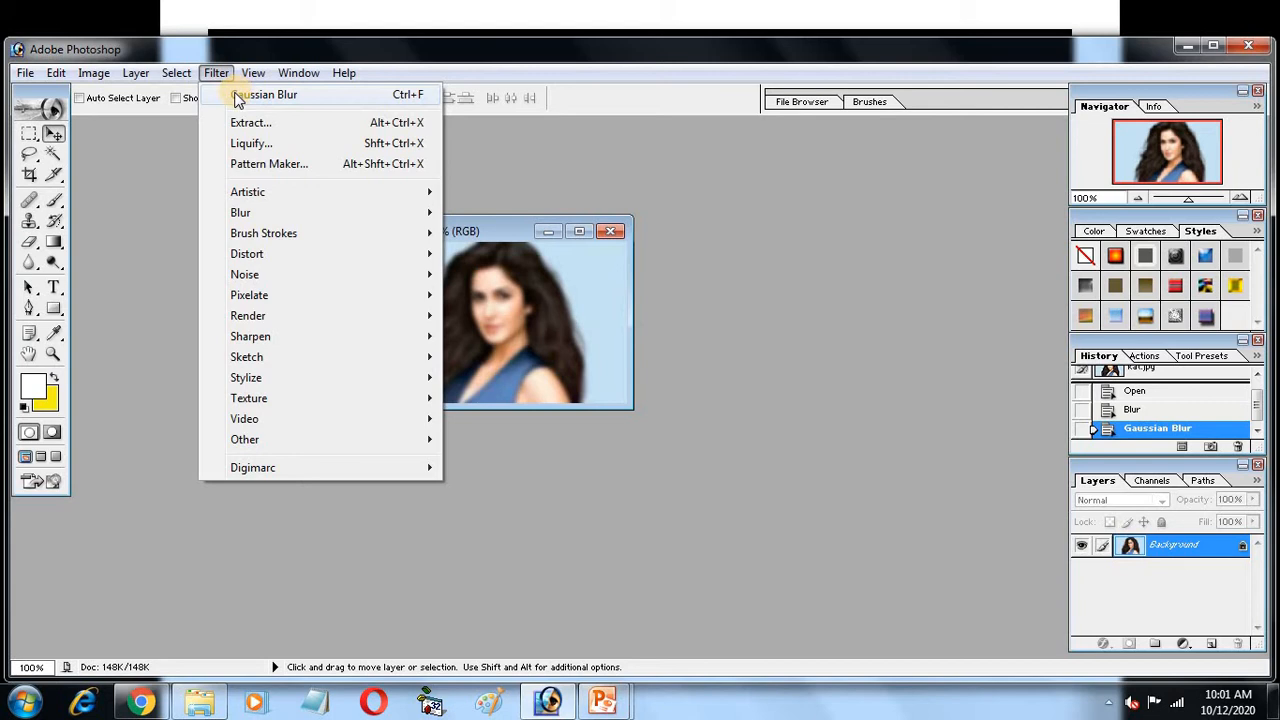
left_click(820, 226)
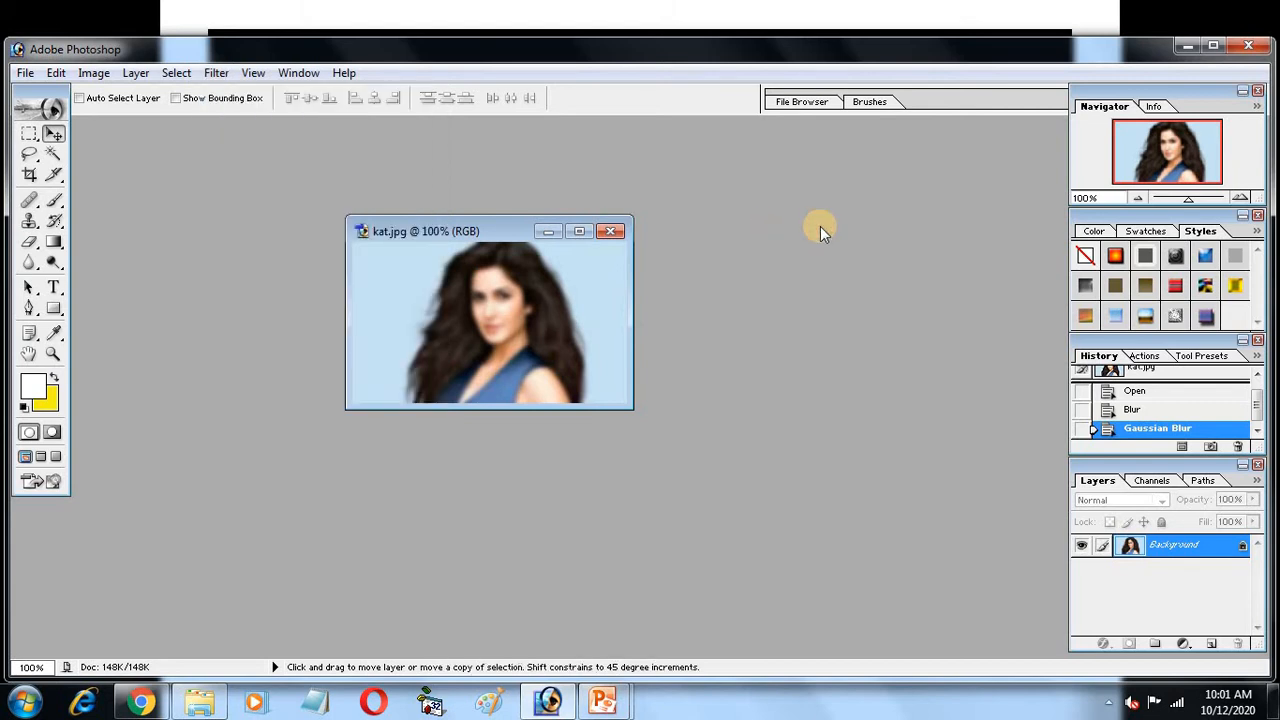
key("ctrl+alt+z")
key("ctrl+alt+z")
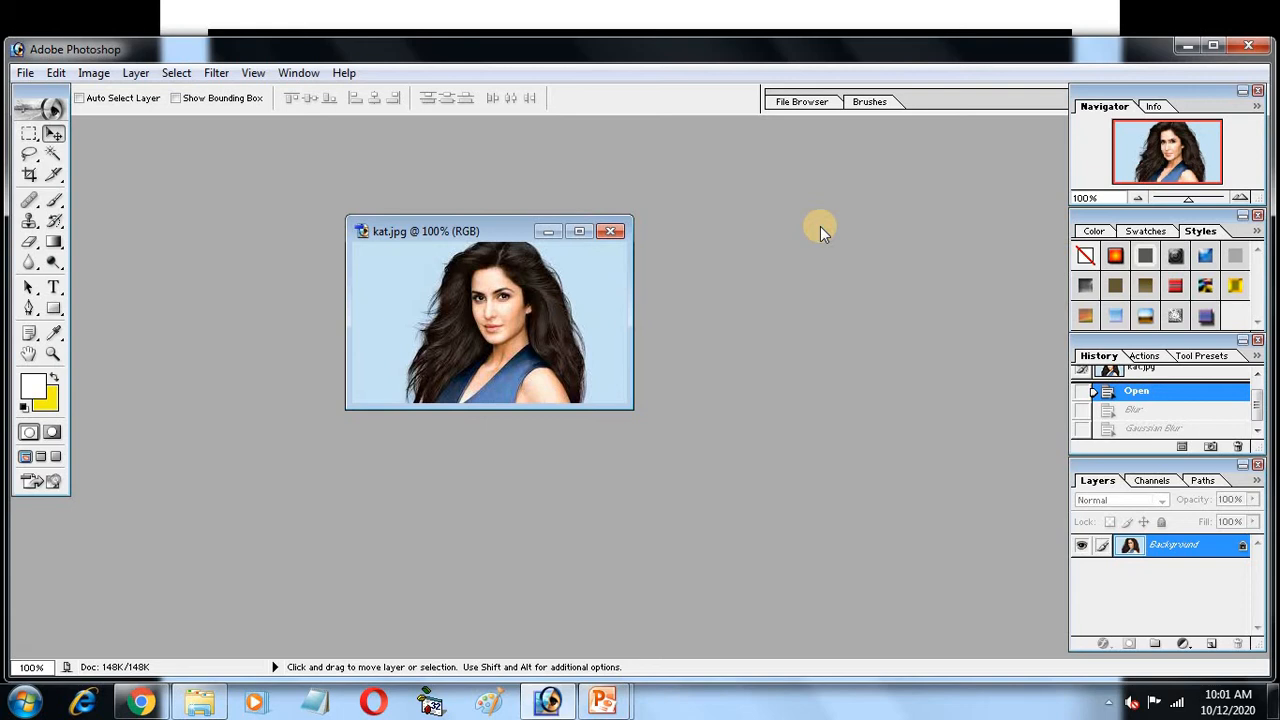
Maximize the kat.jpg window, open the Extract filter and set its brush size to 23
left_click(581, 232)
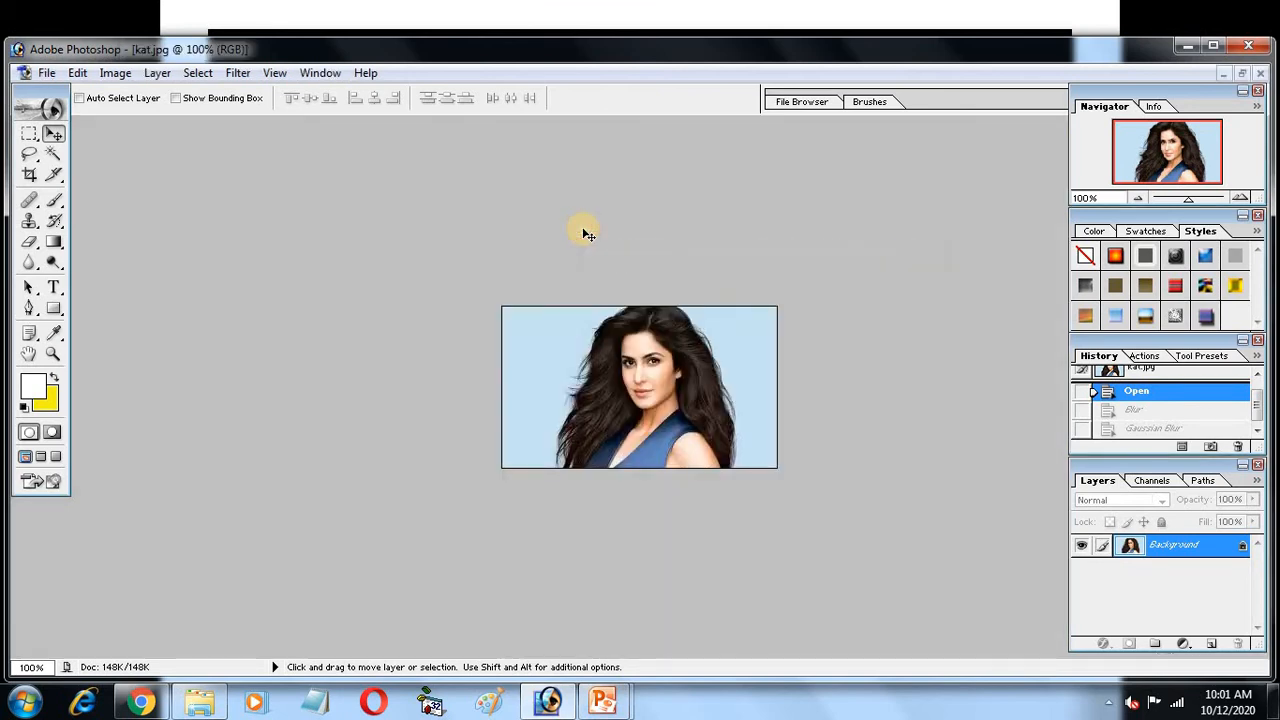
key("ctrl+plus")
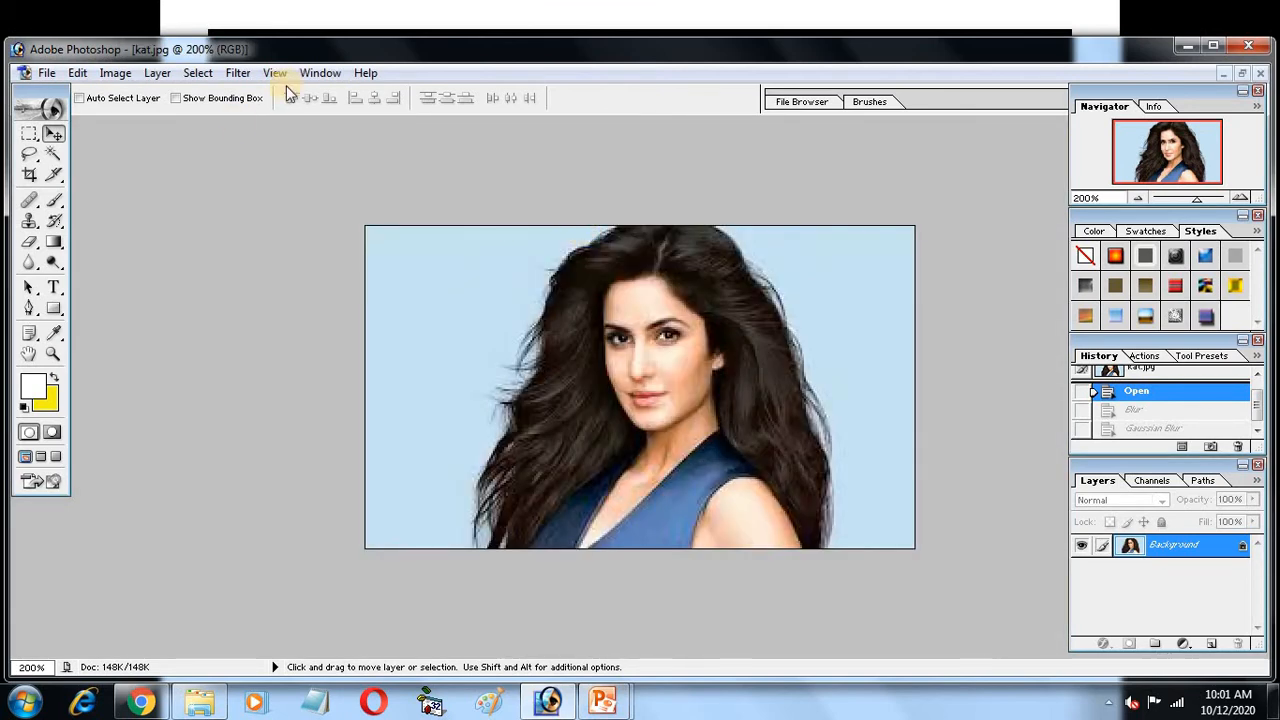
left_click(237, 74)
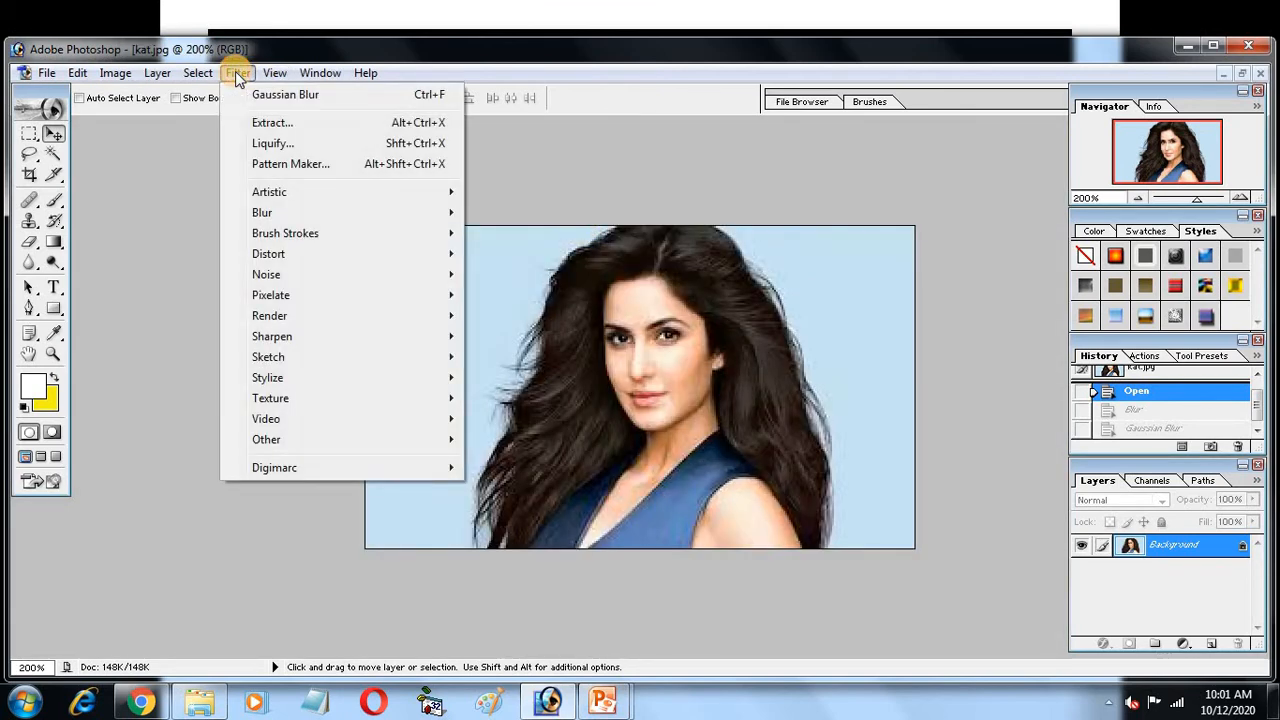
left_click(268, 123)
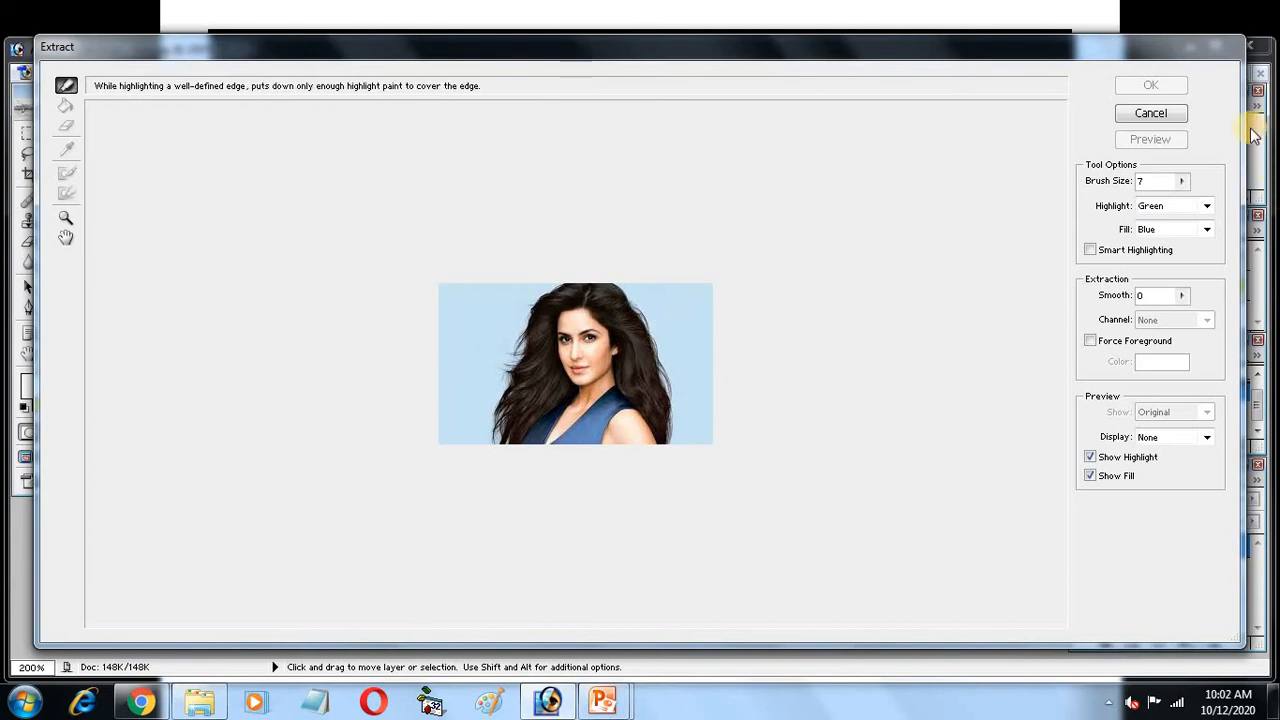
left_click(1182, 181)
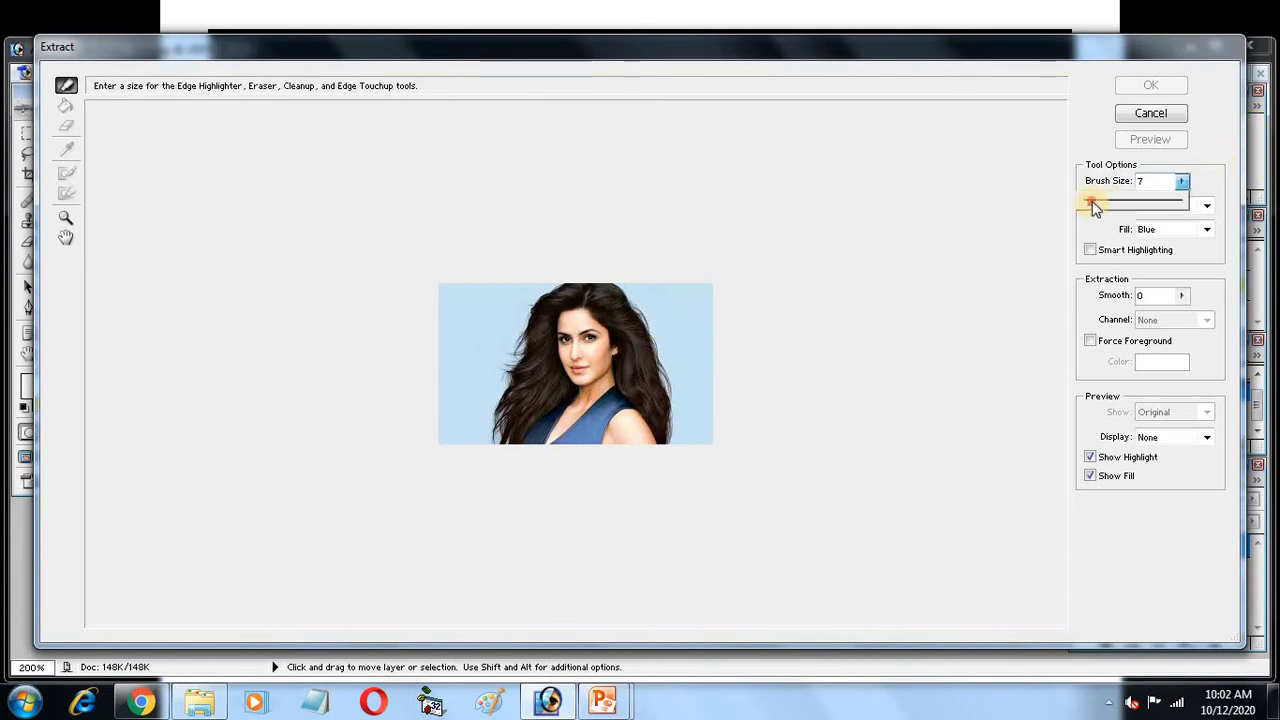
left_click_drag(1093, 205, 1106, 205)
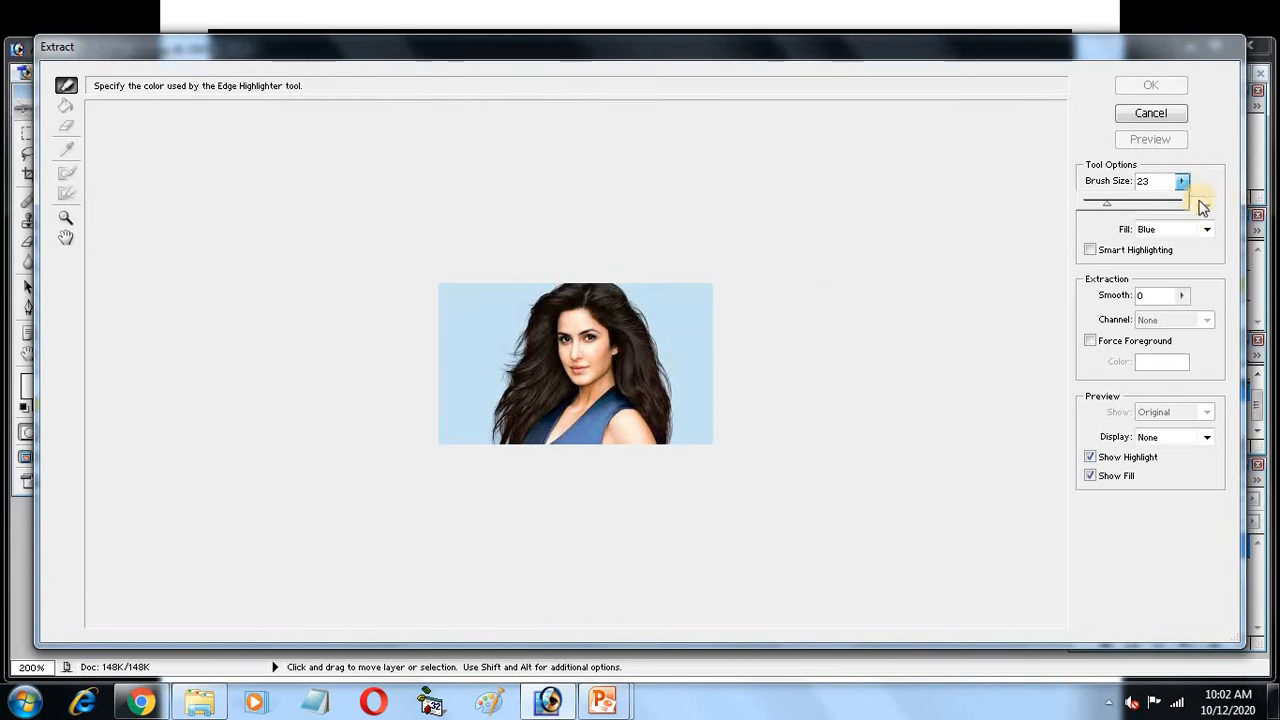
left_click(1208, 178)
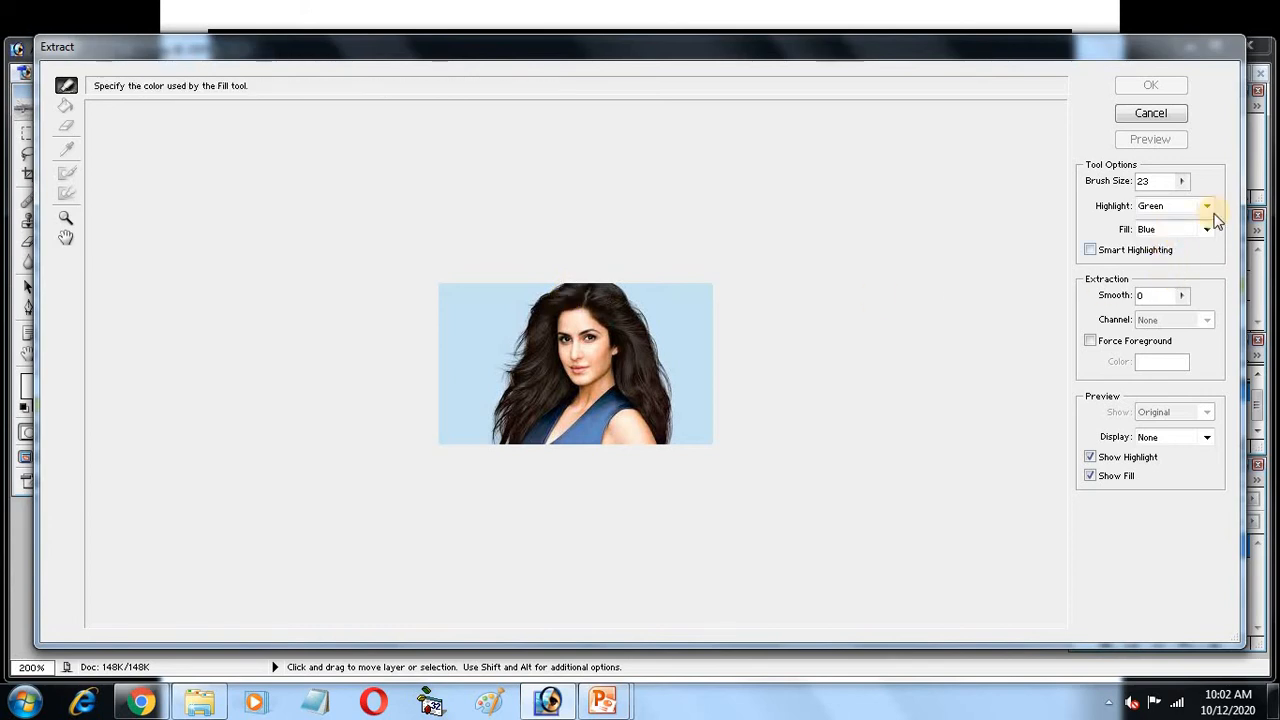
Highlight the woman's outline in green and fill the background areas on both sides of her with blue
mouse_move(577, 286)
left_mouse_down()
mouse_move(537, 309)
mouse_move(486, 429)
mouse_move(506, 443)
mouse_move(633, 451)
mouse_move(680, 440)
mouse_move(666, 445)
mouse_move(657, 360)
mouse_move(615, 300)
mouse_move(568, 280)
mouse_move(528, 298)
left_mouse_up()
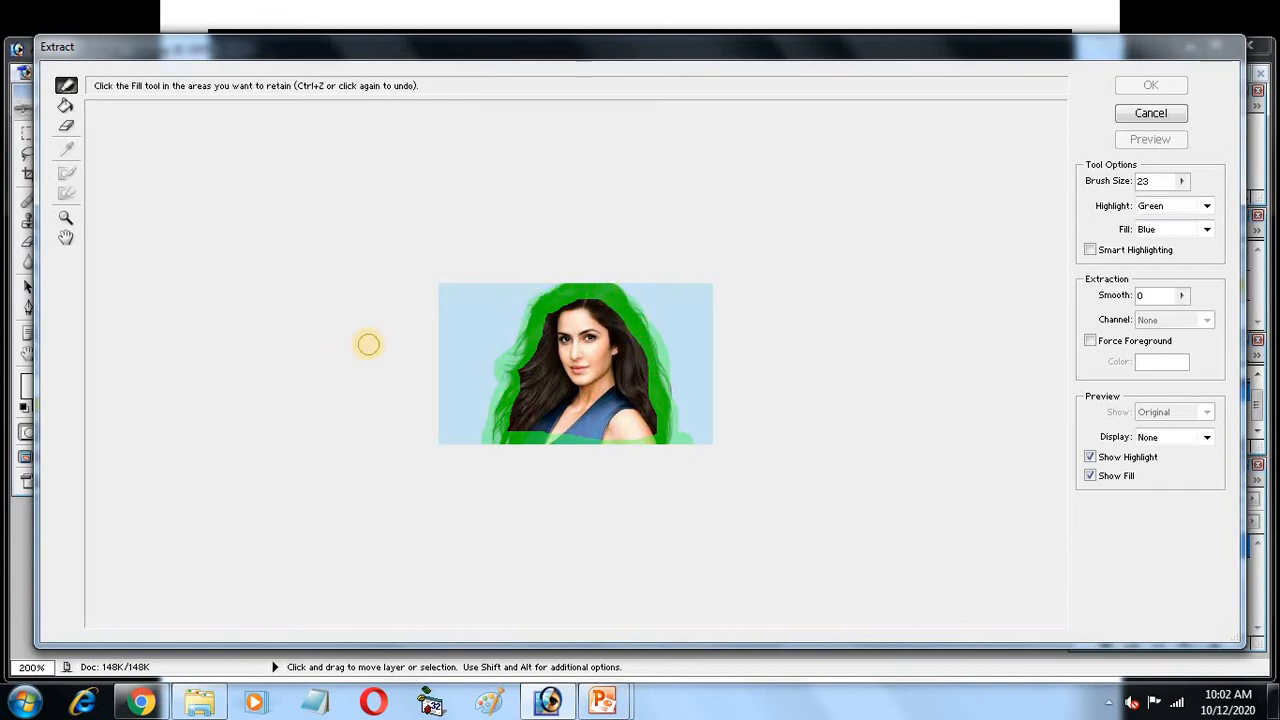
left_click(63, 113)
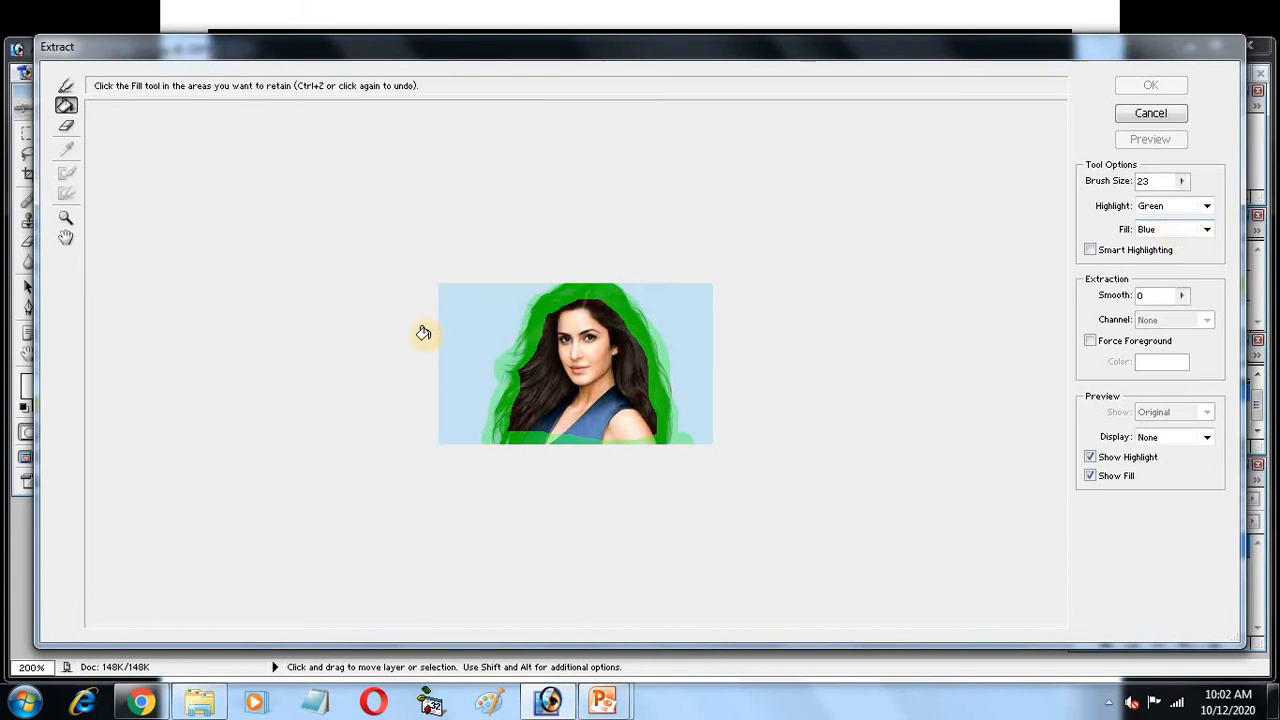
left_click(463, 311)
left_click(690, 315)
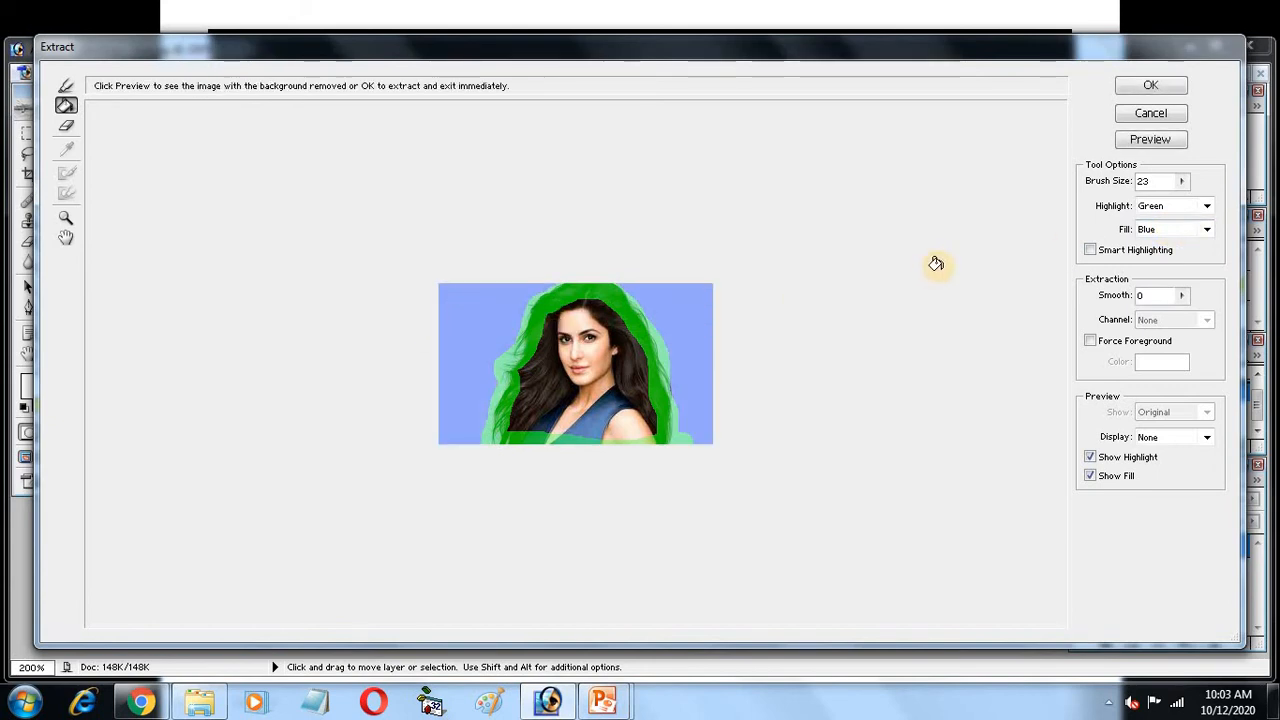
Preview and apply the extraction that keeps the filled background, and undo it
left_click(1148, 140)
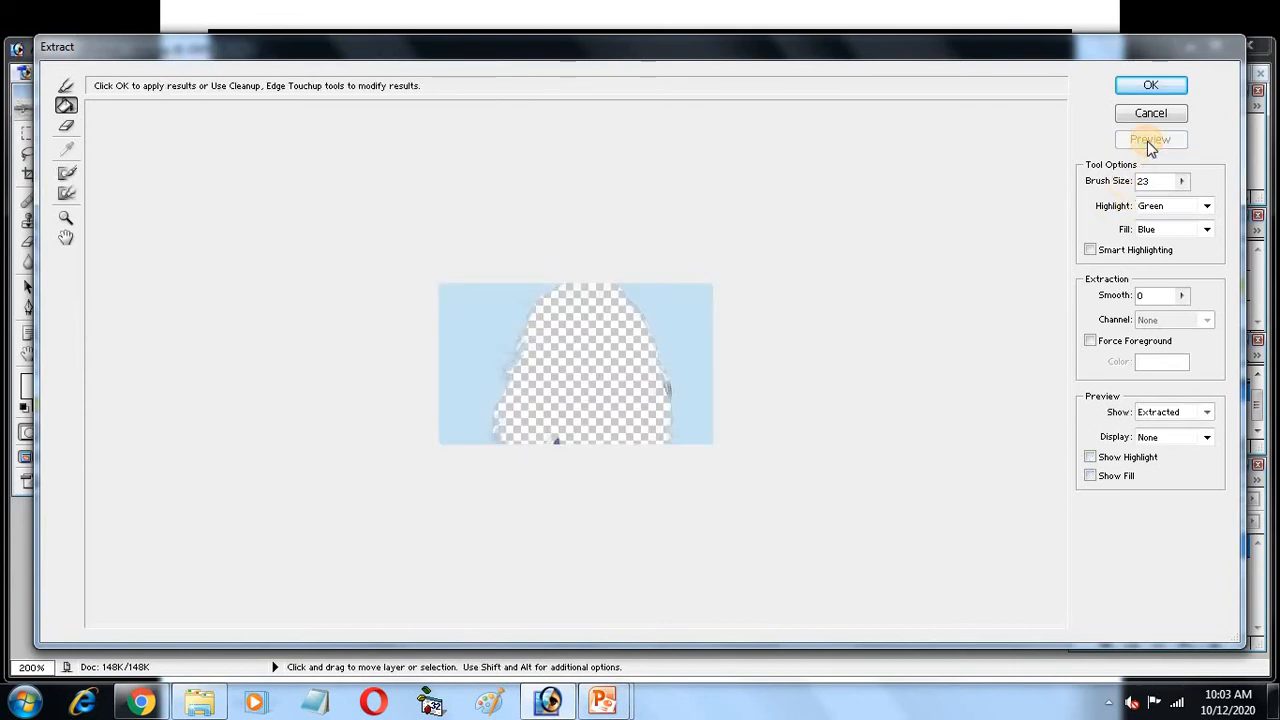
left_click(559, 376)
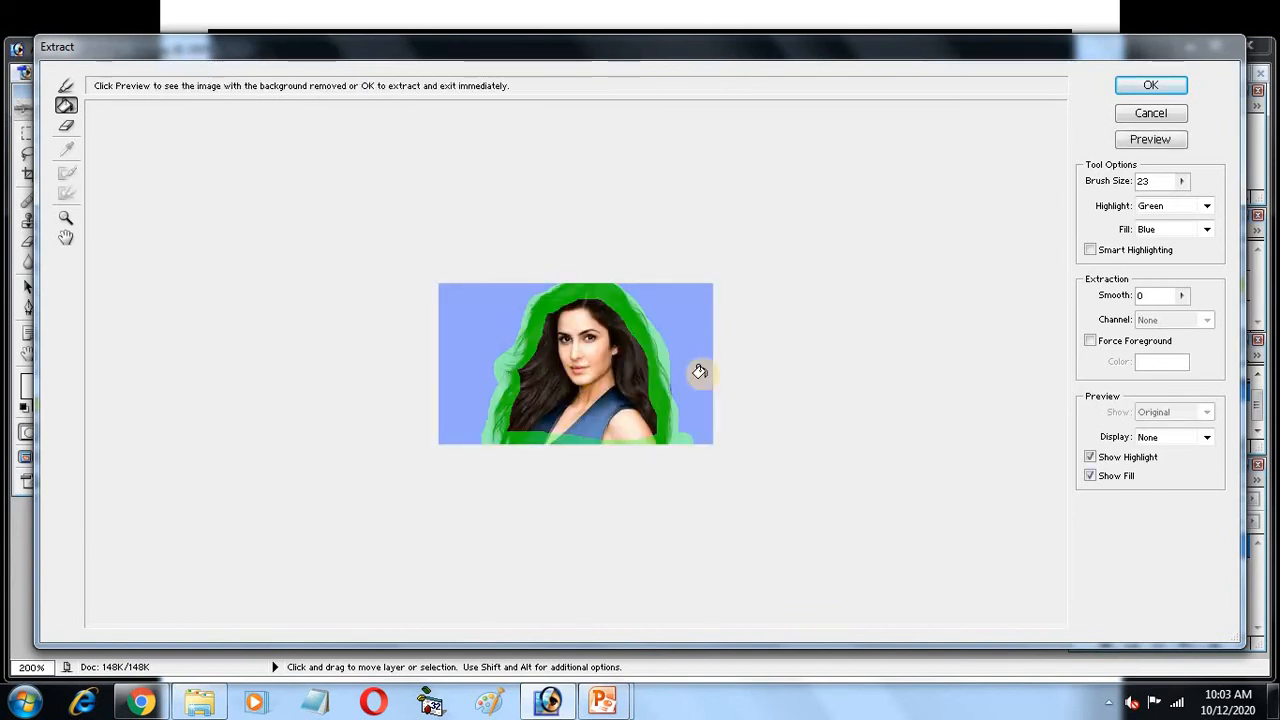
left_click(1155, 86)
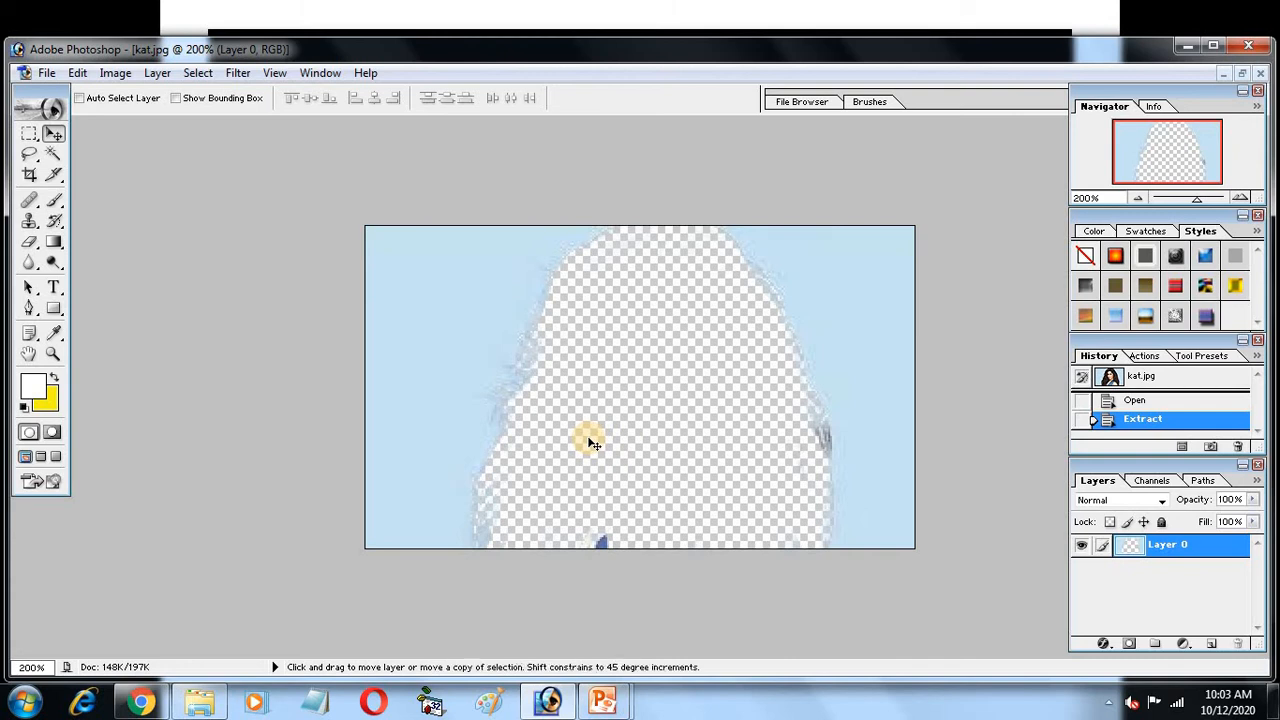
key("ctrl+z")
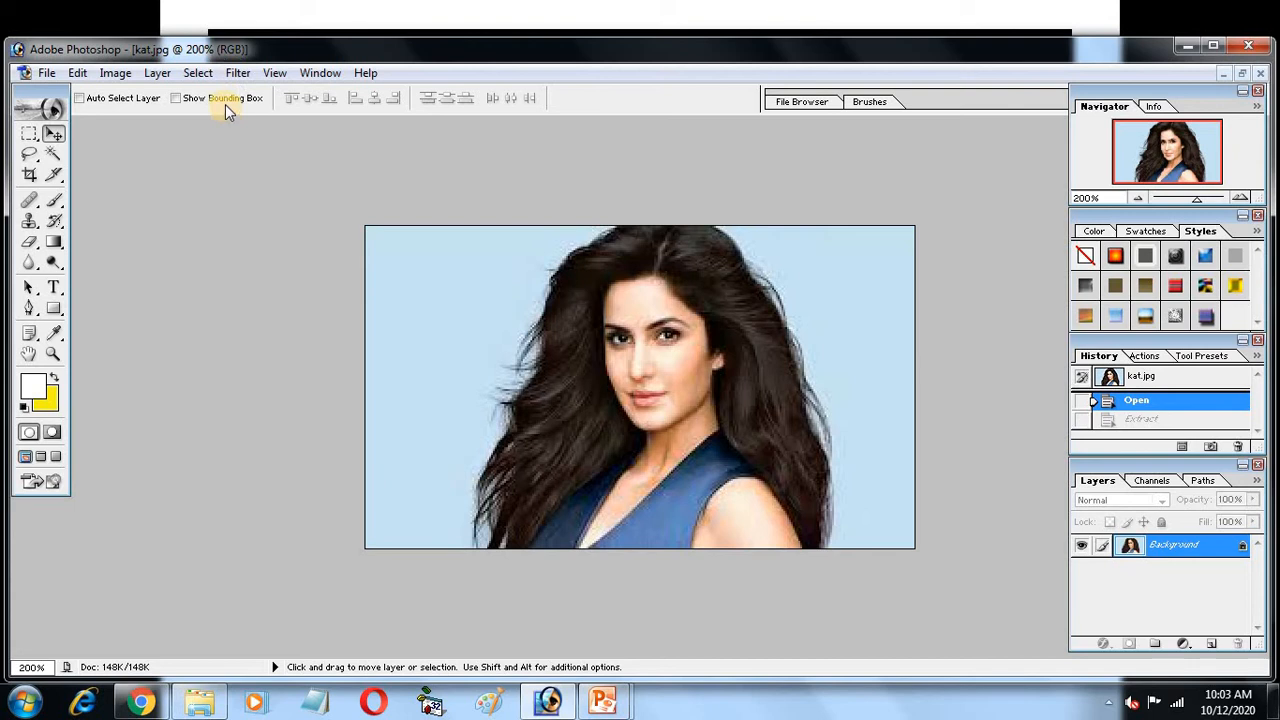
Reopen the Extract filter on kat.jpg, highlight the woman's outline in green and switch to the Fill tool
left_click(238, 73)
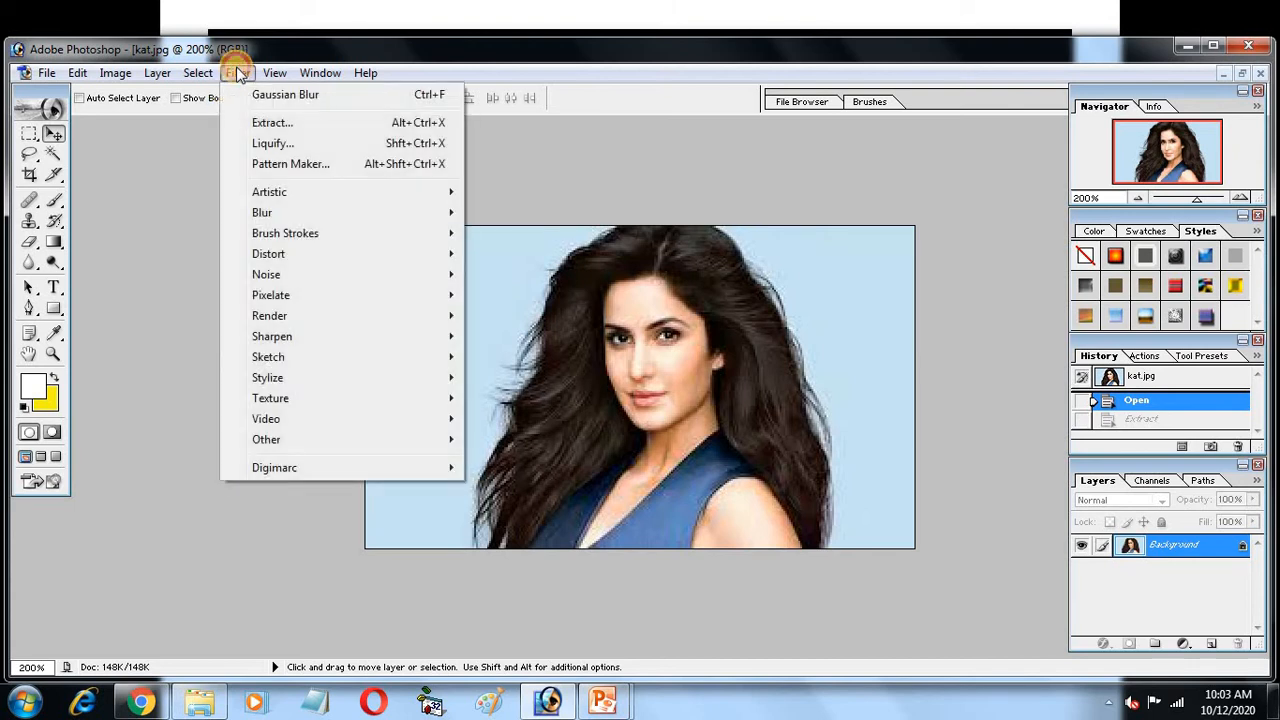
left_click(262, 123)
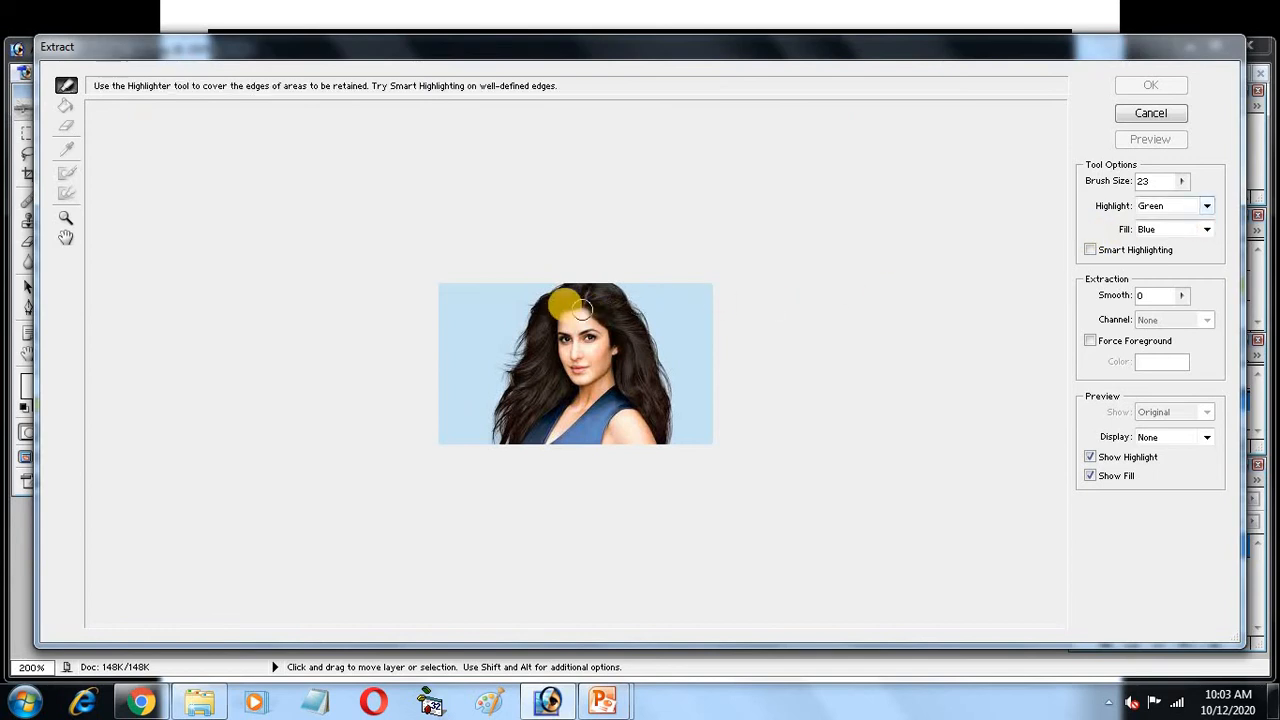
mouse_move(566, 291)
left_mouse_down()
mouse_move(543, 297)
mouse_move(500, 434)
mouse_move(651, 443)
mouse_move(663, 411)
mouse_move(637, 313)
mouse_move(603, 291)
mouse_move(563, 293)
left_mouse_up()
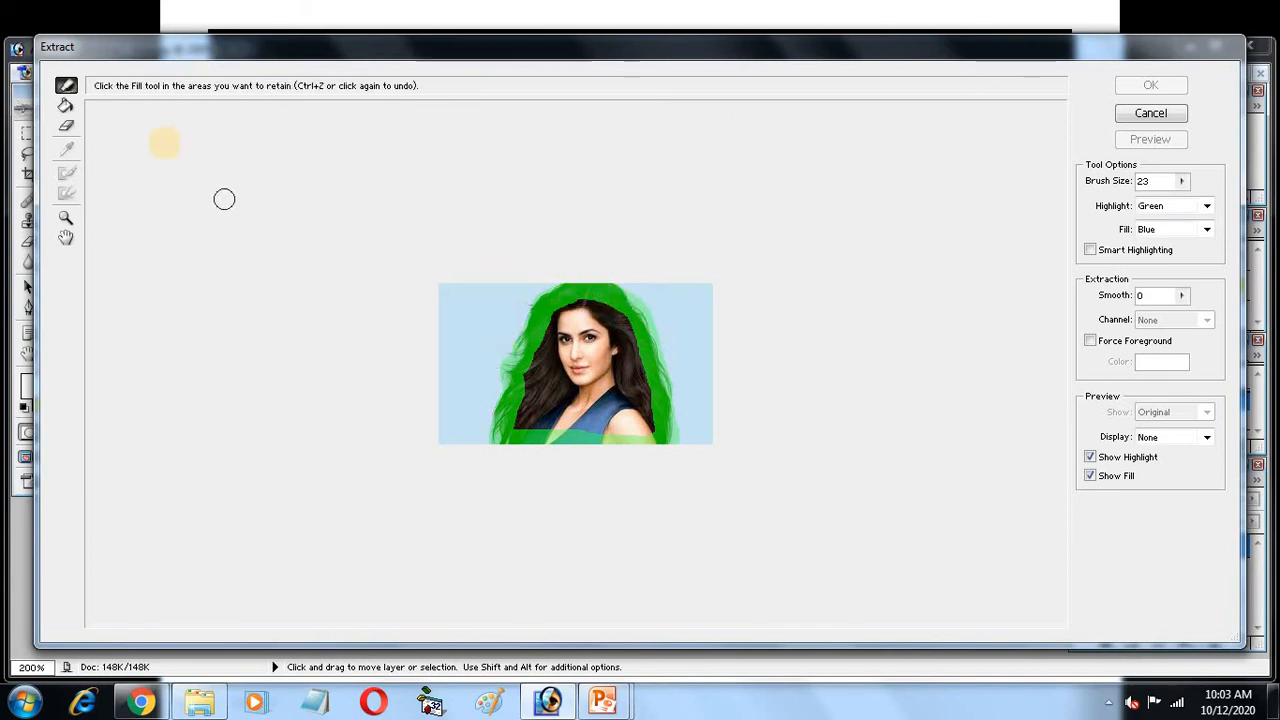
left_click(65, 106)
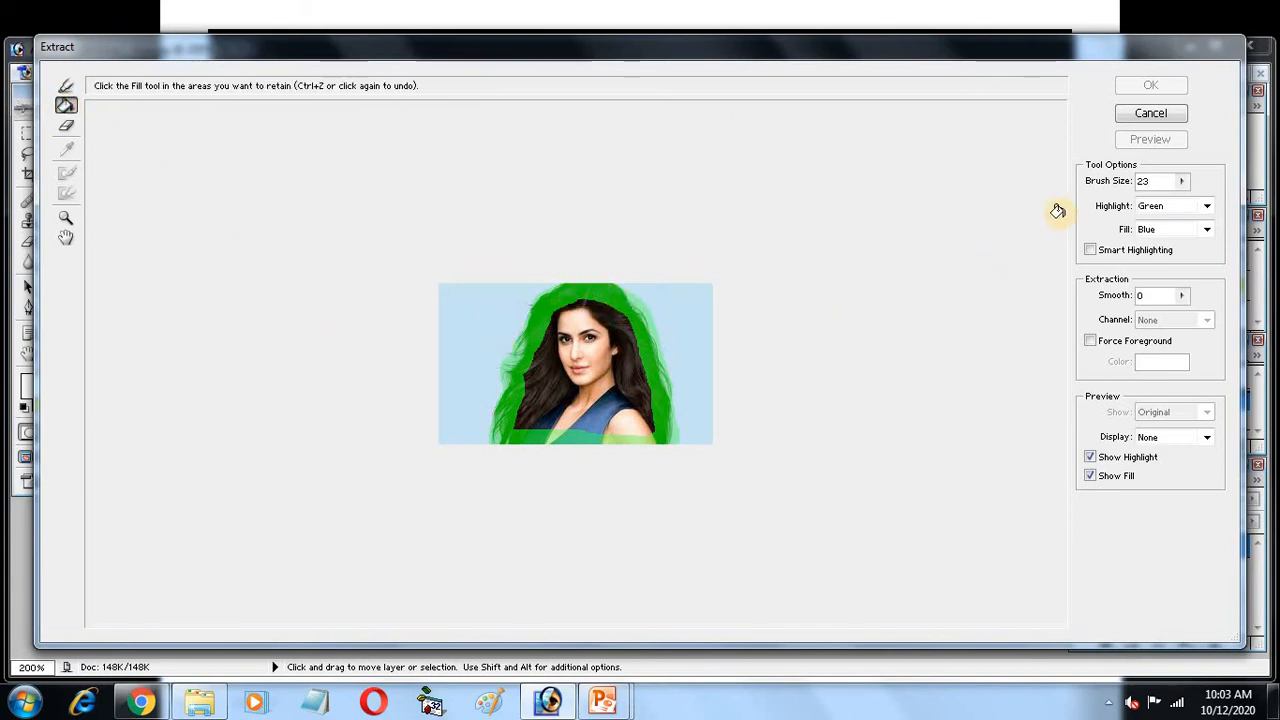
left_click(471, 329)
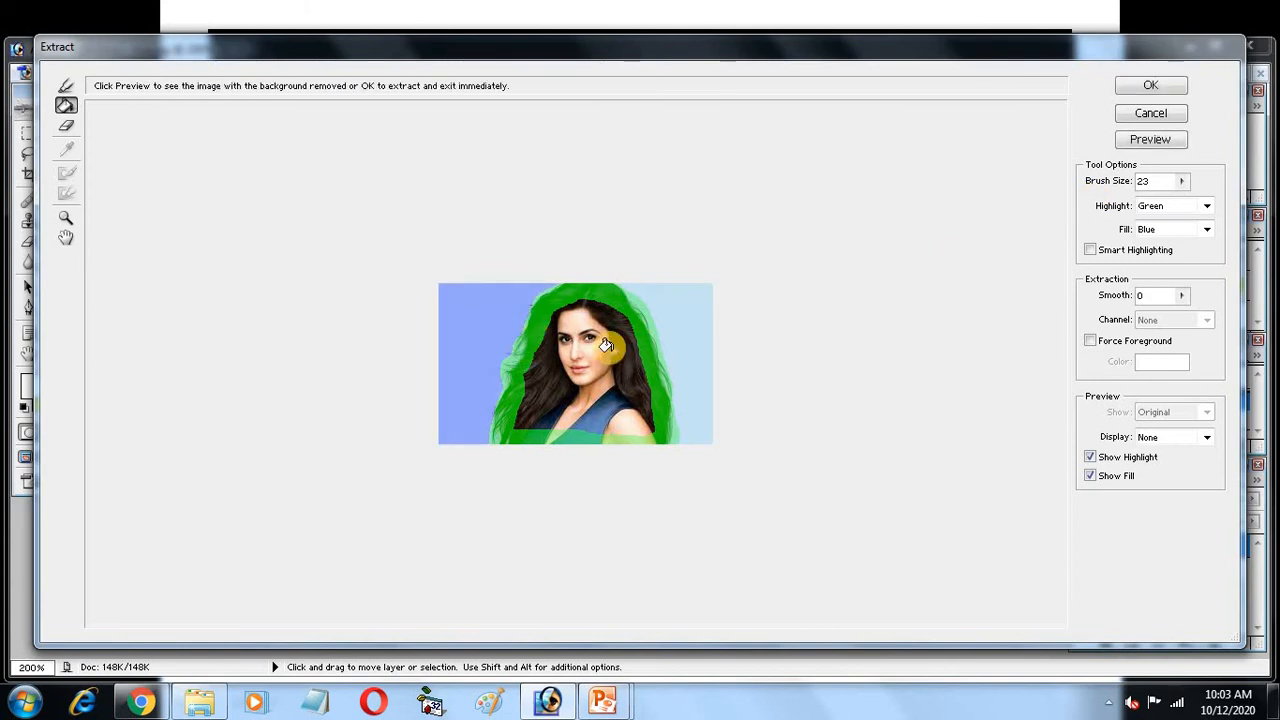
left_click(677, 310)
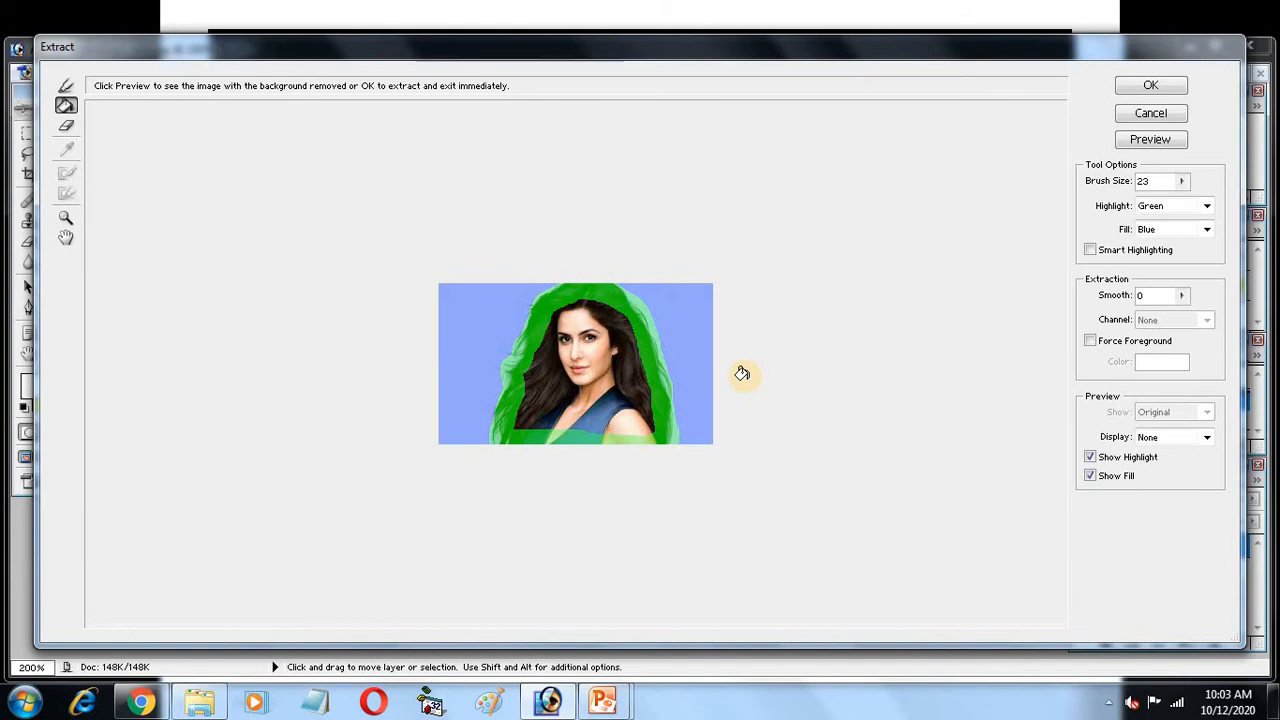
left_click(455, 344)
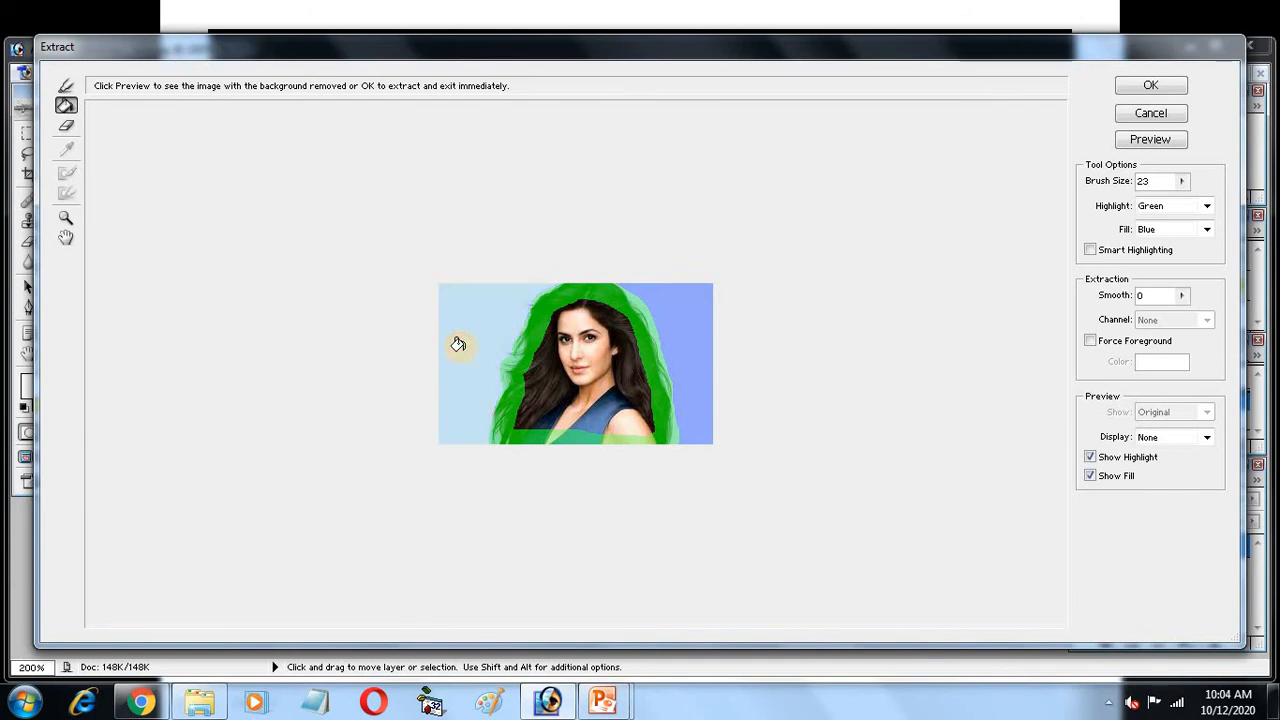
left_click(698, 319)
Fill the woman inside the green outline with blue and preview the extraction enlarged
left_click(562, 374)
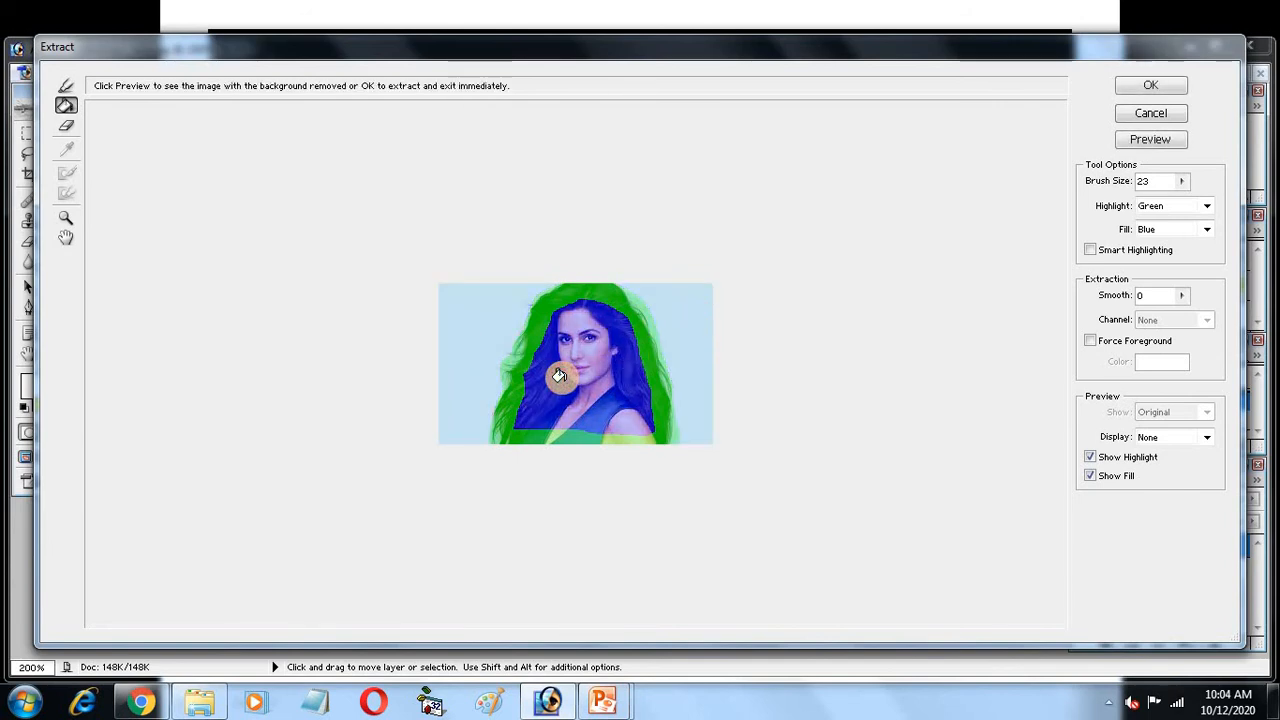
left_click(1163, 139)
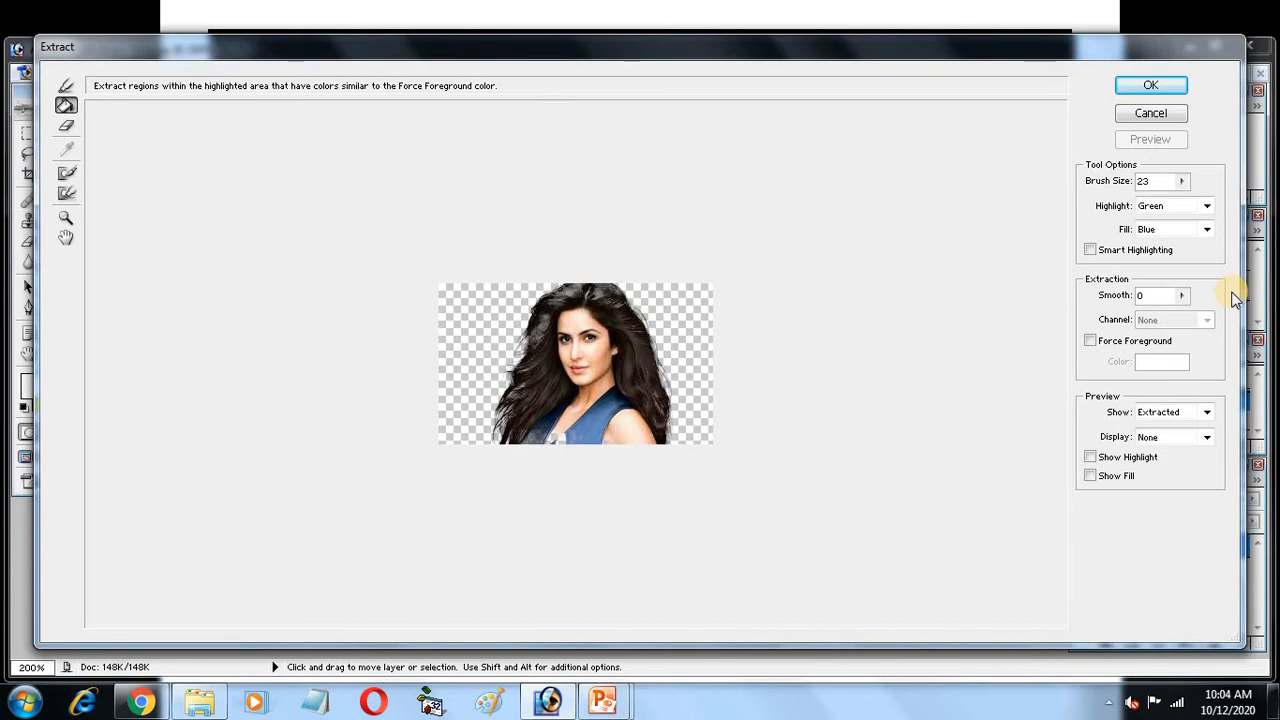
key("ctrl+equal")
key("ctrl+equal")
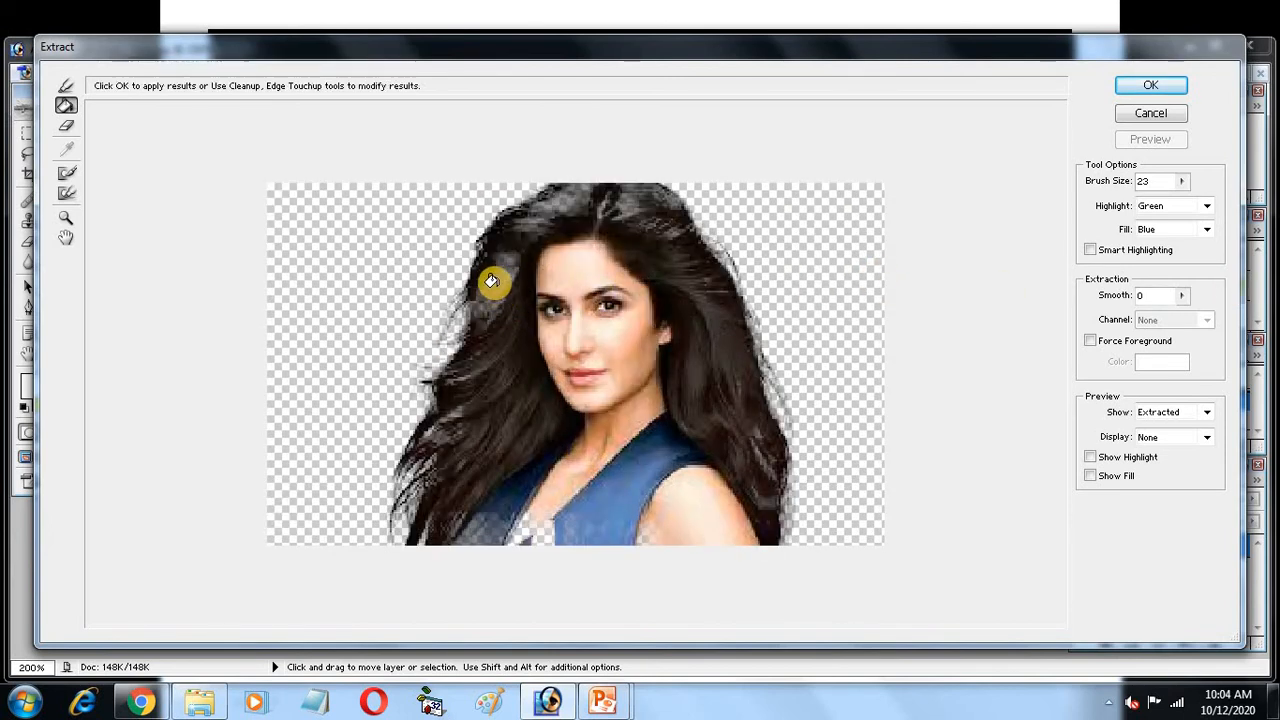
Sharpen the edges of the extracted hair and clothing with the Edge Touchup tool and apply the extraction
left_click(65, 196)
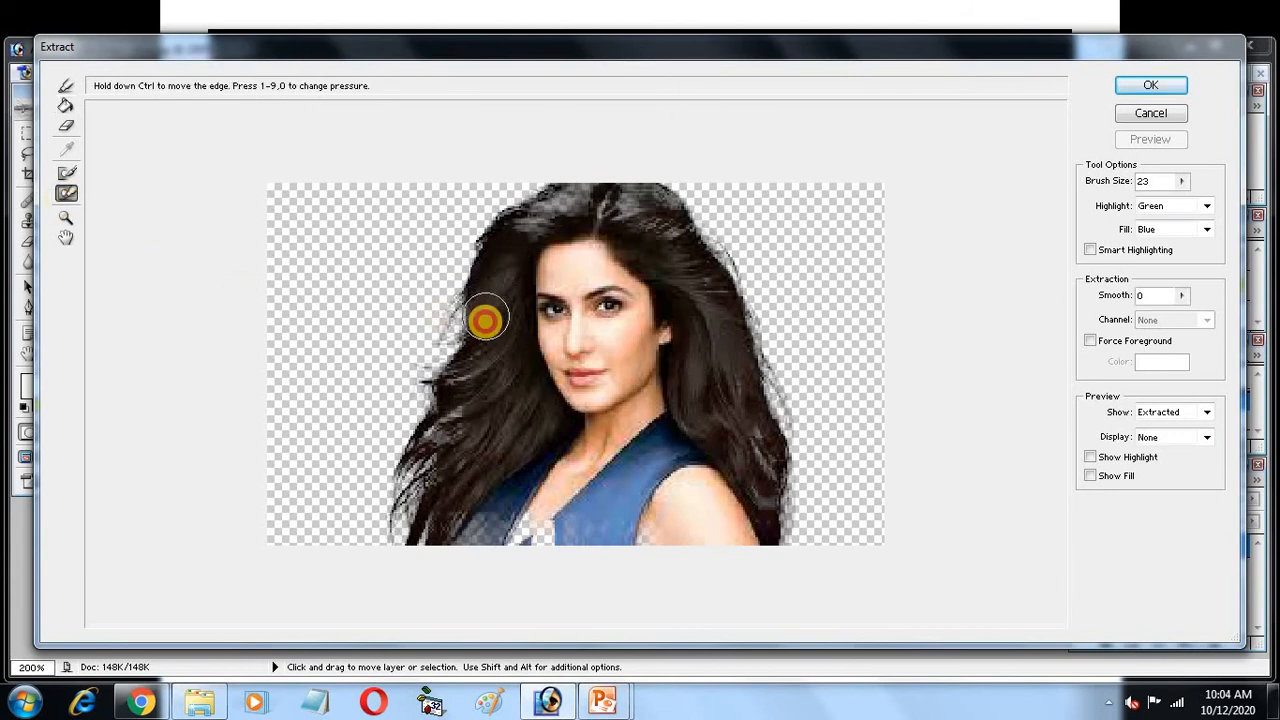
mouse_move(486, 307)
left_mouse_down()
mouse_move(406, 484)
mouse_move(439, 457)
mouse_move(479, 367)
mouse_move(405, 528)
mouse_move(428, 478)
mouse_move(444, 529)
mouse_move(463, 434)
left_mouse_up()
mouse_move(525, 231)
left_mouse_down()
mouse_move(645, 192)
mouse_move(651, 202)
mouse_move(589, 211)
mouse_move(658, 201)
mouse_move(710, 265)
mouse_move(759, 406)
mouse_move(775, 536)
mouse_move(783, 431)
mouse_move(743, 318)
mouse_move(707, 259)
mouse_move(626, 208)
mouse_move(553, 205)
mouse_move(504, 237)
mouse_move(463, 424)
mouse_move(422, 518)
mouse_move(543, 529)
mouse_move(486, 531)
mouse_move(578, 548)
mouse_move(646, 528)
mouse_move(543, 537)
mouse_move(666, 534)
mouse_move(640, 555)
mouse_move(494, 531)
mouse_move(643, 543)
mouse_move(733, 510)
mouse_move(592, 486)
mouse_move(596, 462)
mouse_move(545, 535)
mouse_move(517, 531)
mouse_move(488, 515)
mouse_move(448, 425)
mouse_move(417, 517)
mouse_move(449, 434)
mouse_move(457, 500)
left_mouse_up()
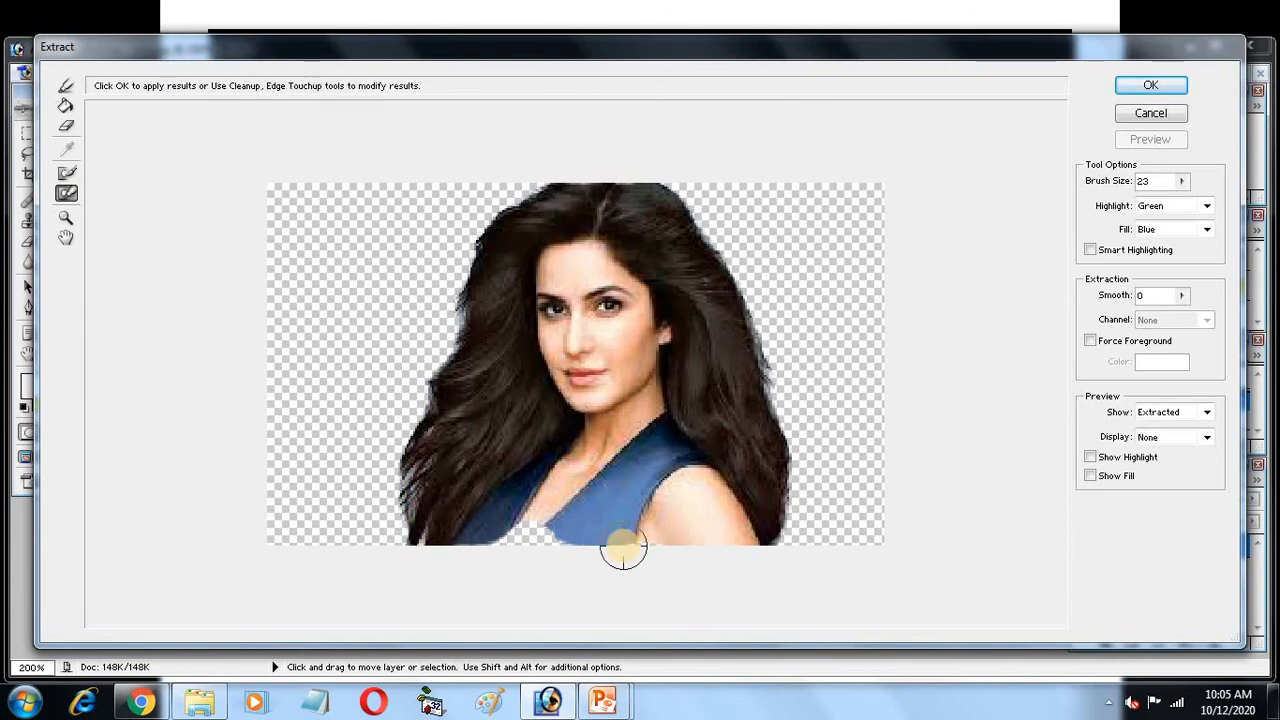
left_click(1163, 85)
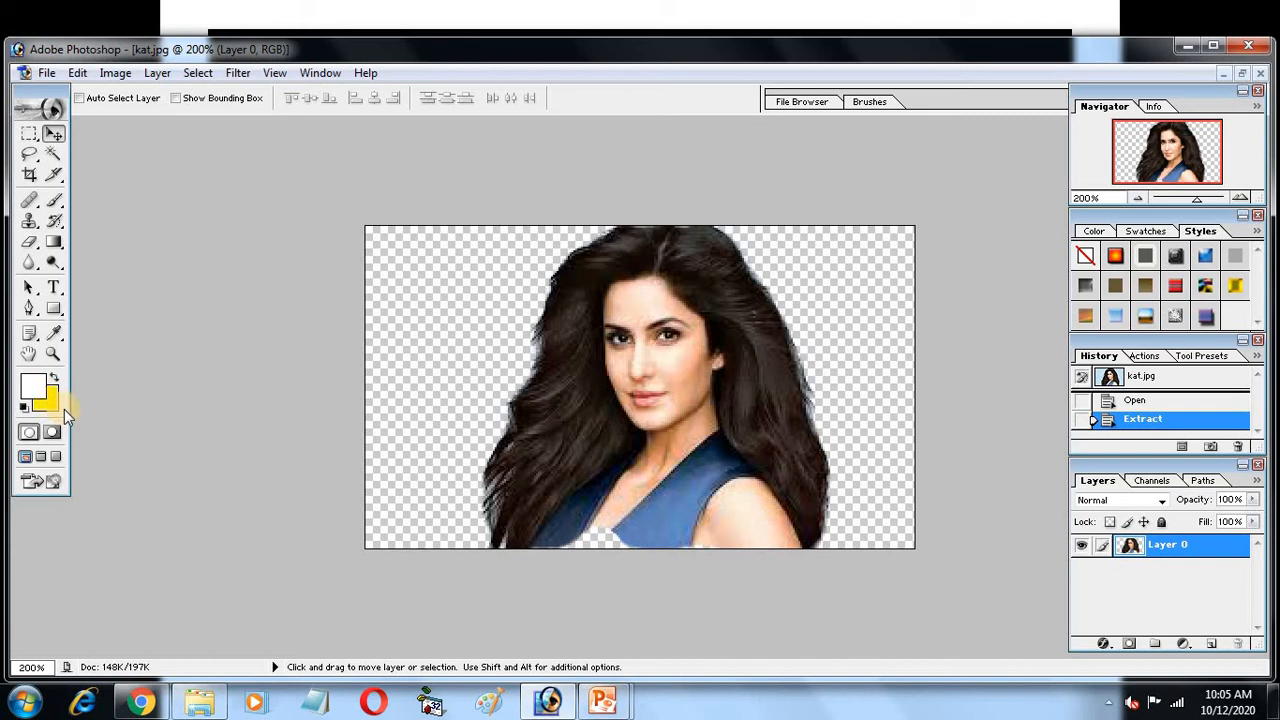
Create a new 7 by 5 inch RGB document at 72 pixels/inch, filled with the background color
left_click(46, 73)
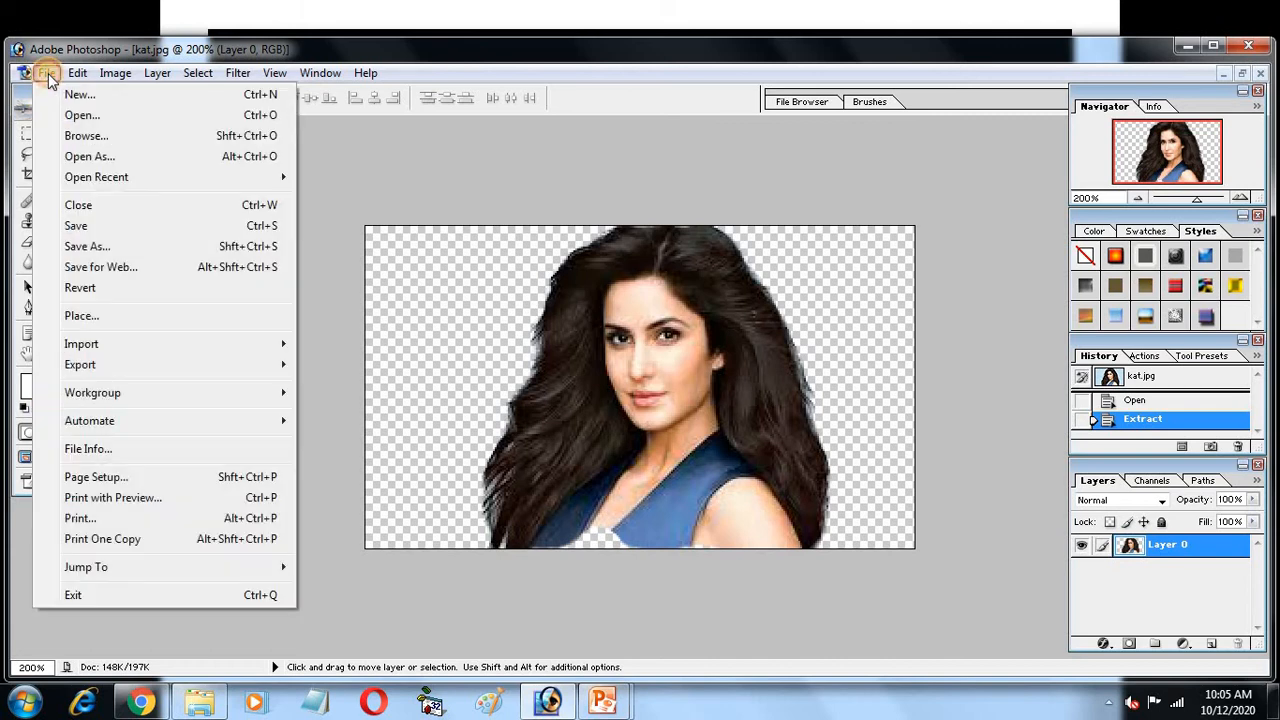
left_click(75, 99)
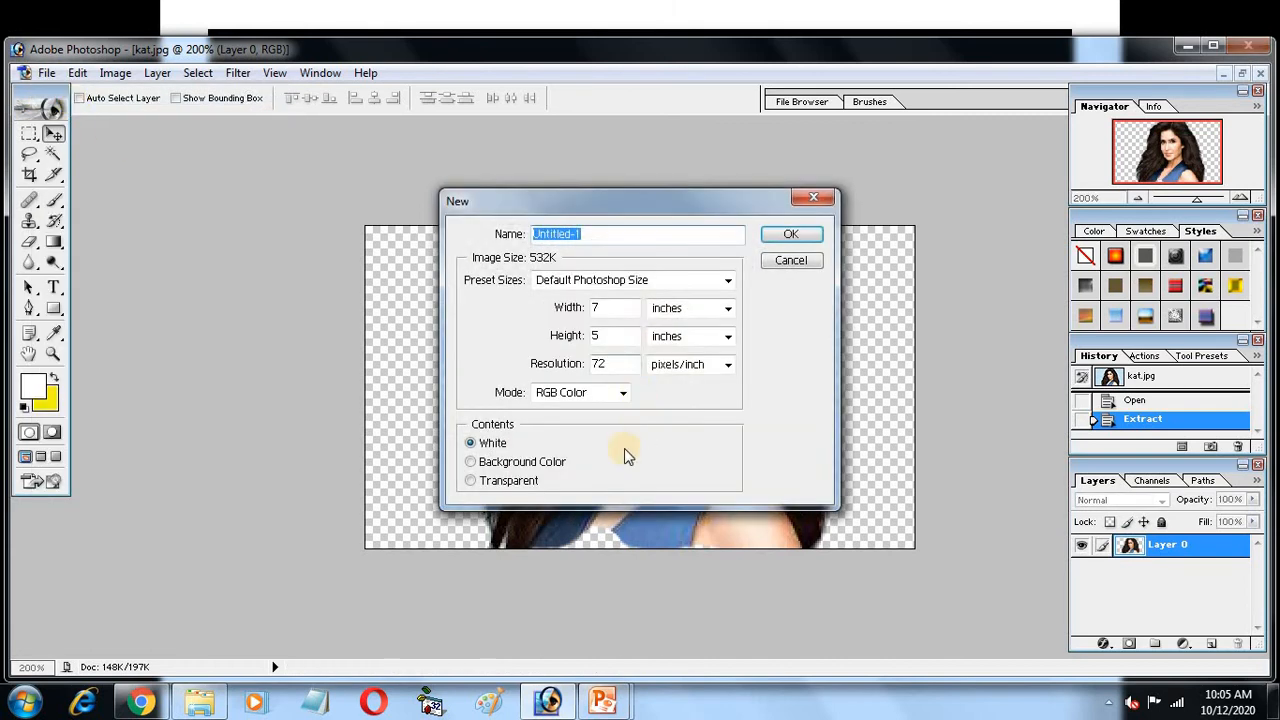
left_click(512, 465)
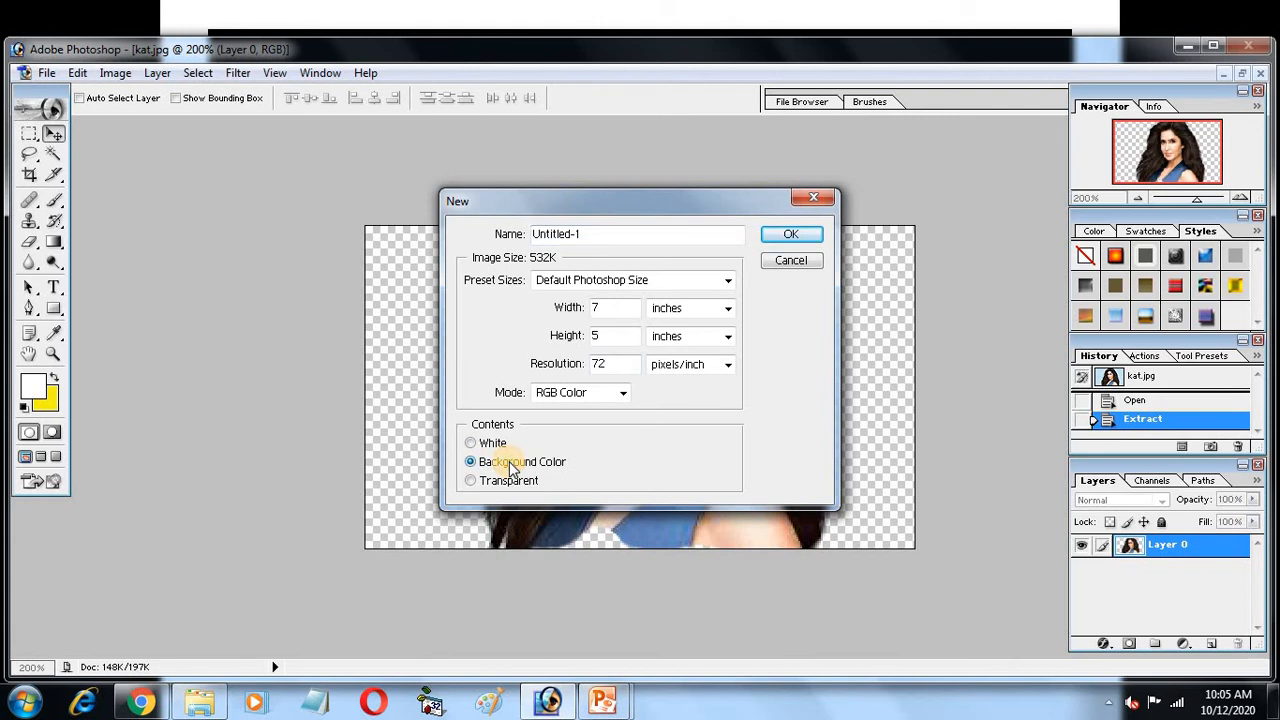
left_click(793, 236)
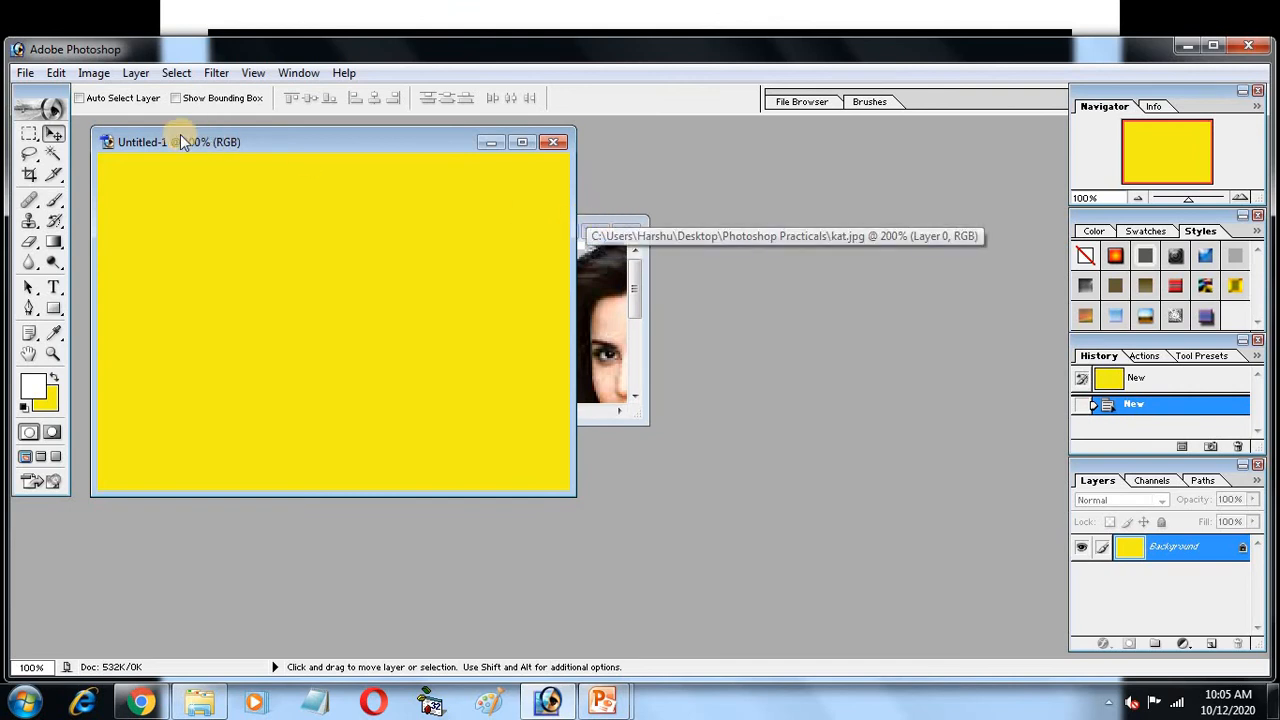
Place the kat.jpg window beside the yellow document and copy the cut-out woman onto the yellow canvas, left of its center
left_click(642, 318)
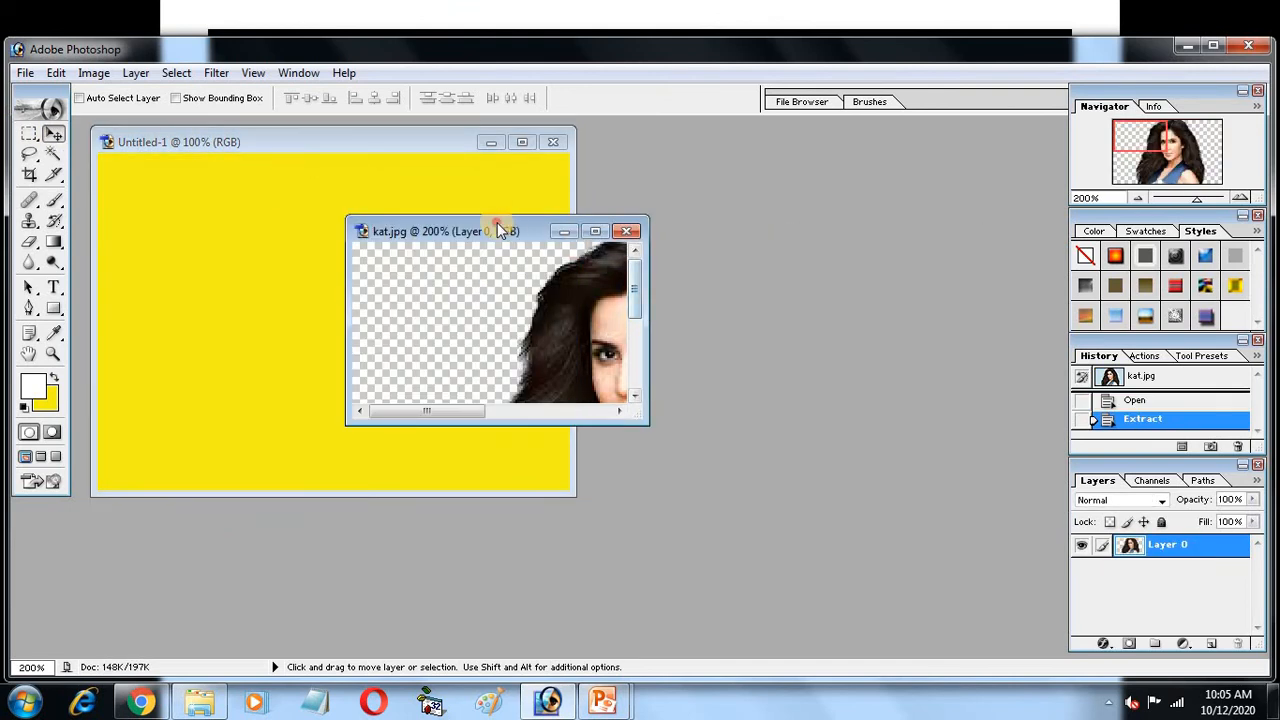
left_click_drag(500, 225, 851, 212)
left_click(921, 210)
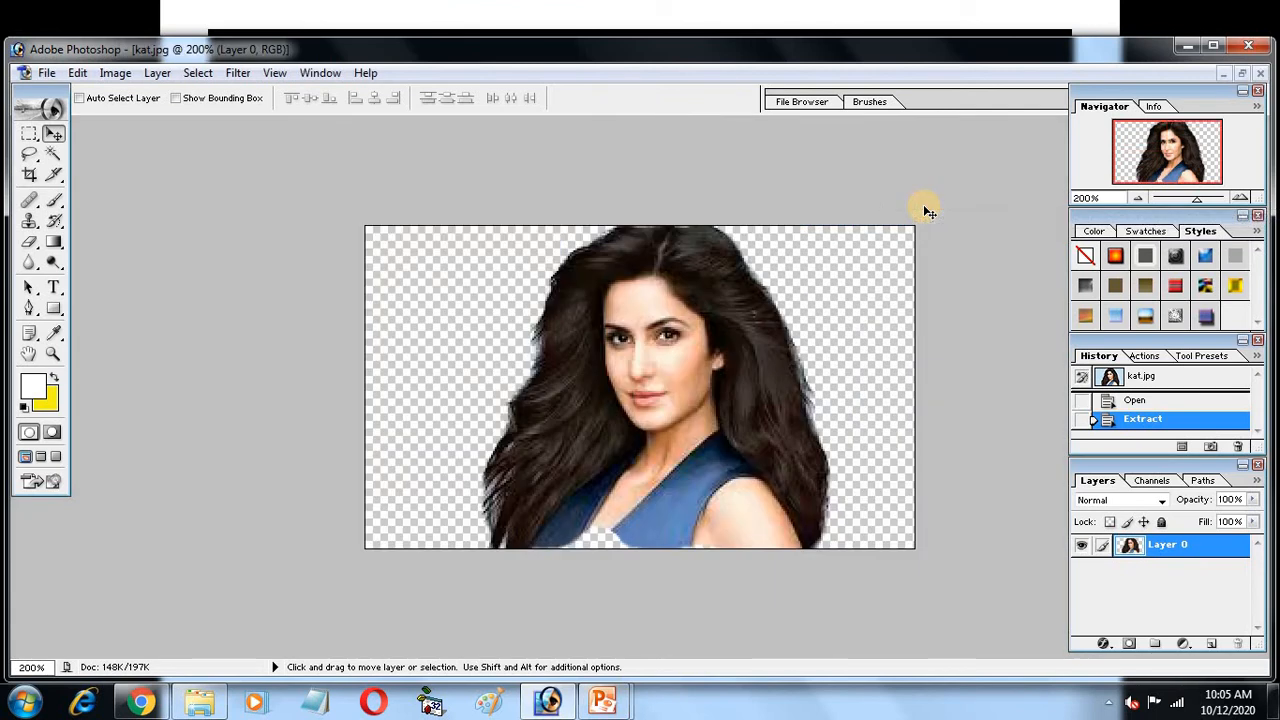
left_click(1242, 76)
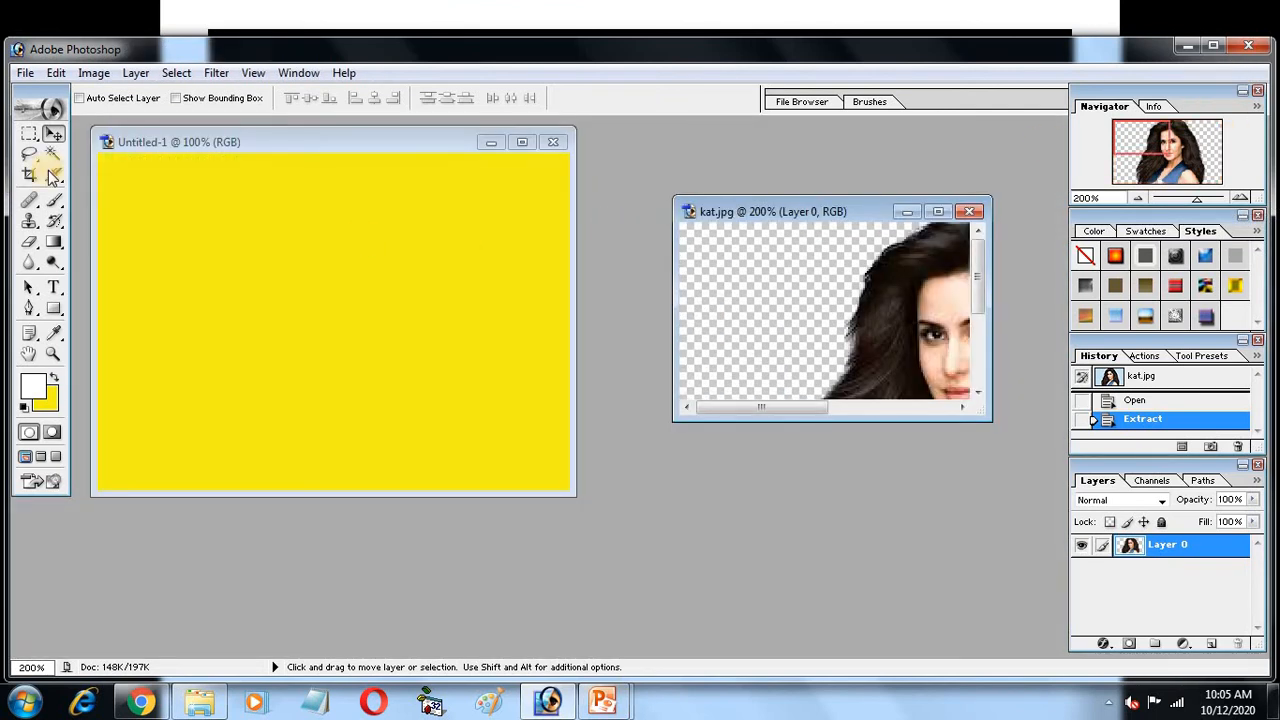
left_click(882, 290)
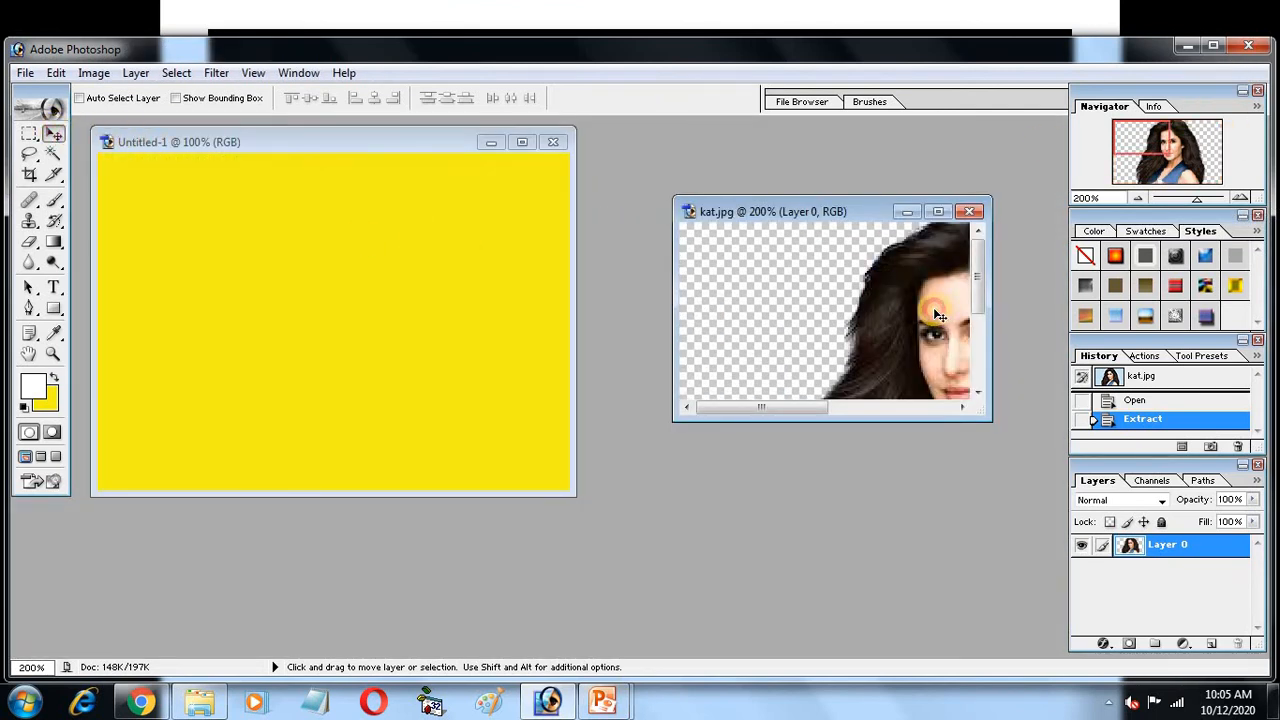
left_click_drag(938, 316, 312, 292)
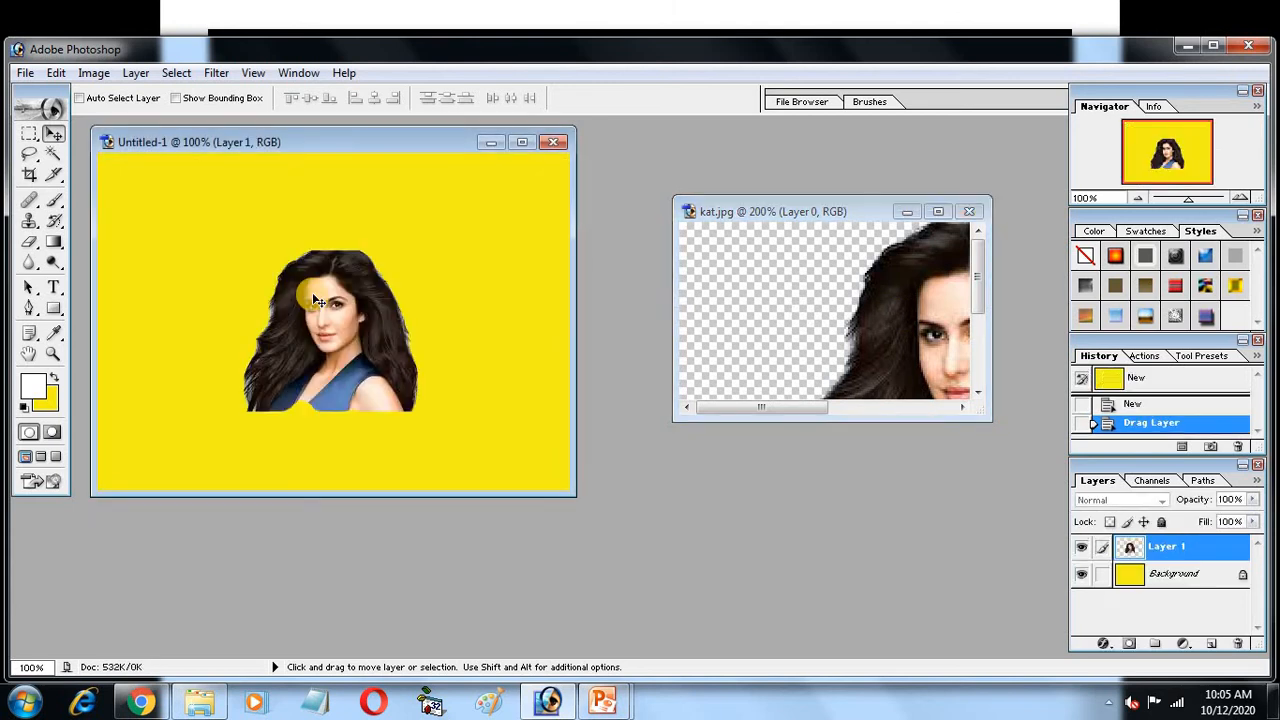
left_click_drag(322, 377, 266, 377)
Enlarge the cut-out woman with Free Transform to about 220% width and 203.5% height, reaching the canvas's lower edge, and apply it
key("ctrl+t")
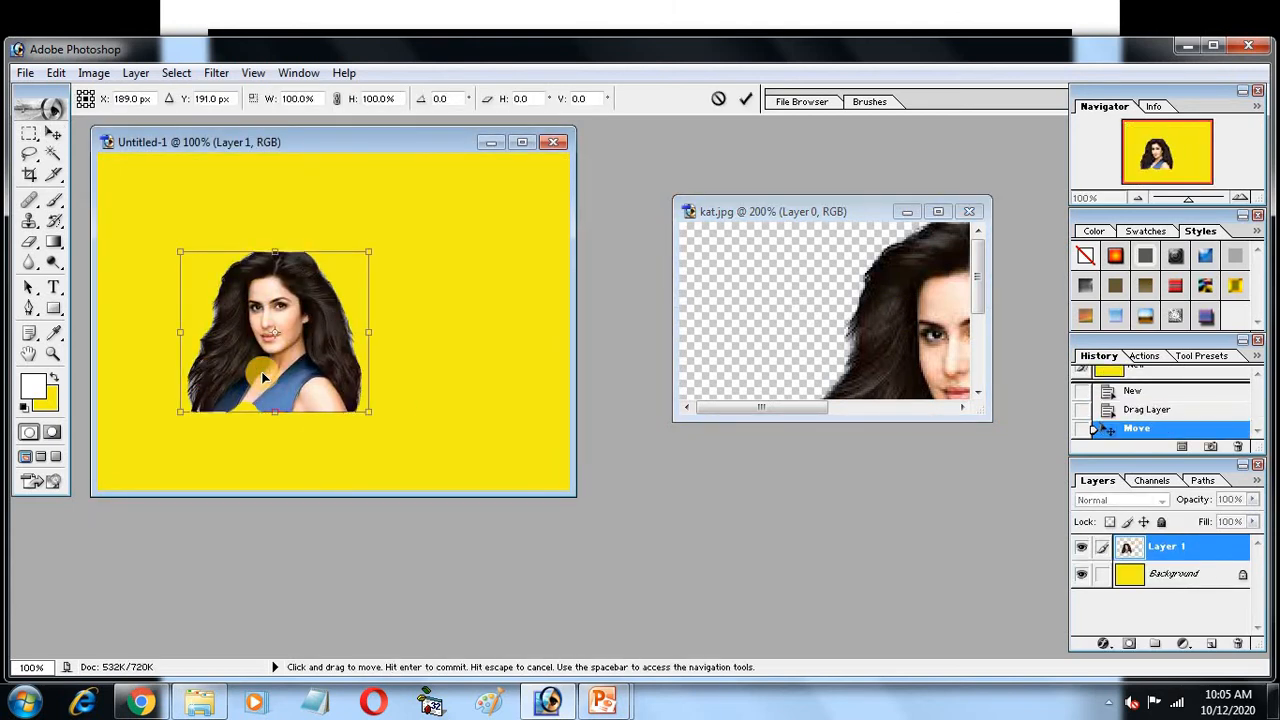
left_click_drag(370, 252, 490, 190)
left_click_drag(179, 410, 102, 502)
left_click_drag(276, 400, 286, 428)
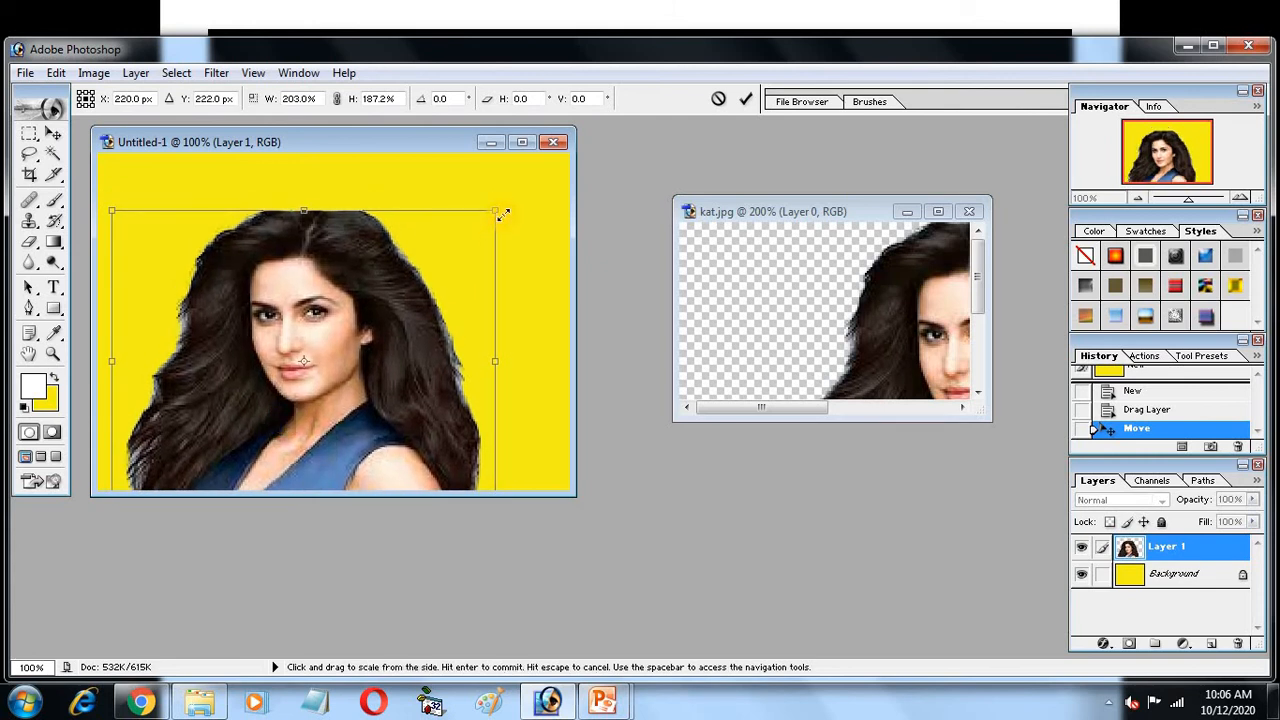
left_click_drag(496, 211, 527, 184)
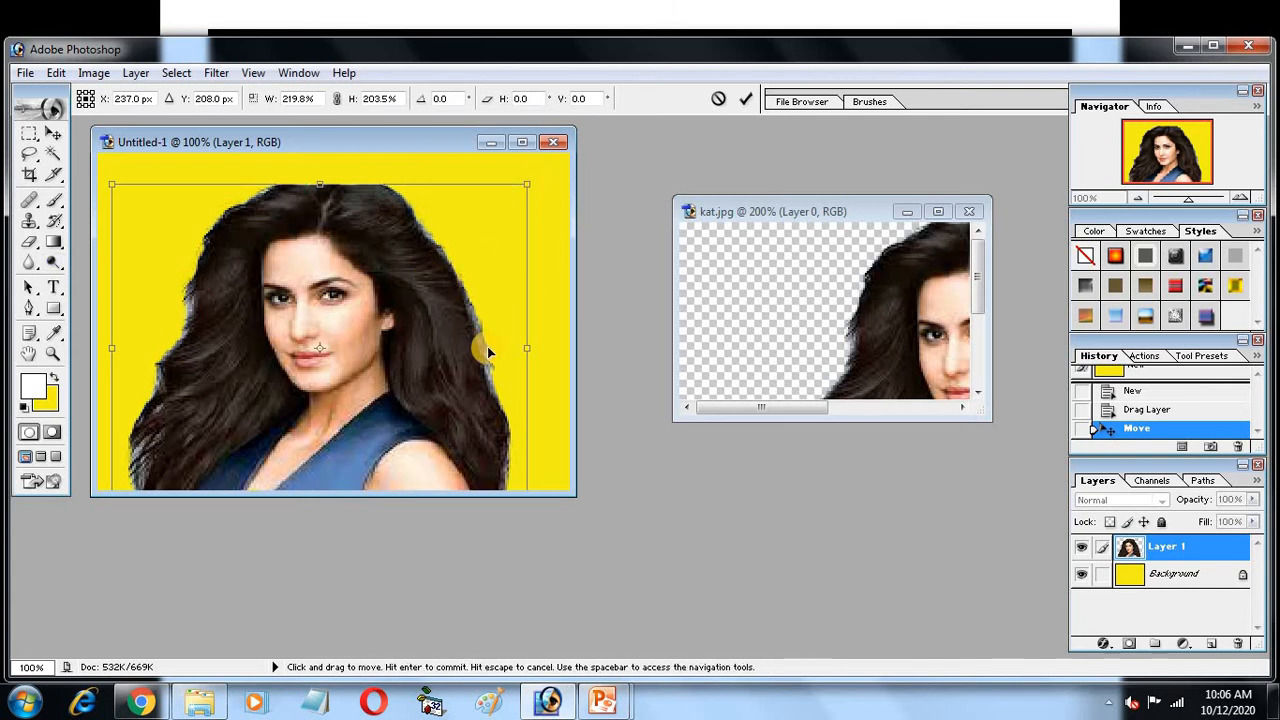
left_click(53, 133)
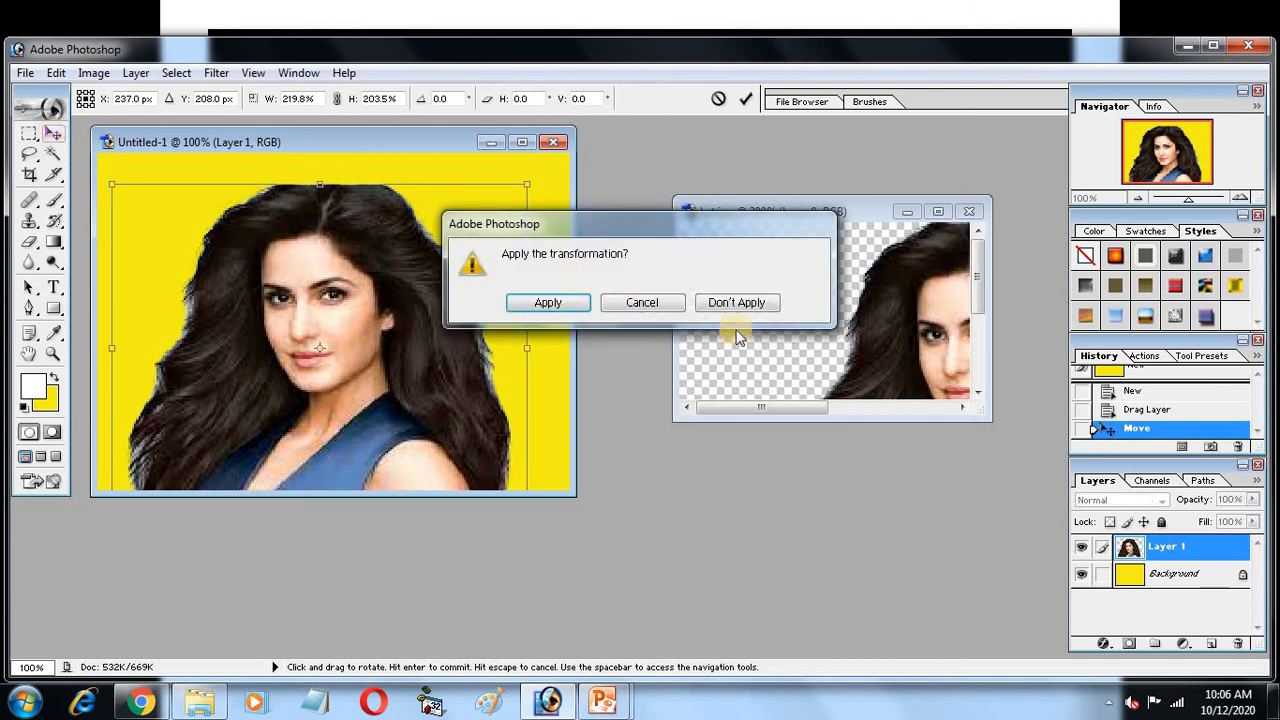
left_click(550, 303)
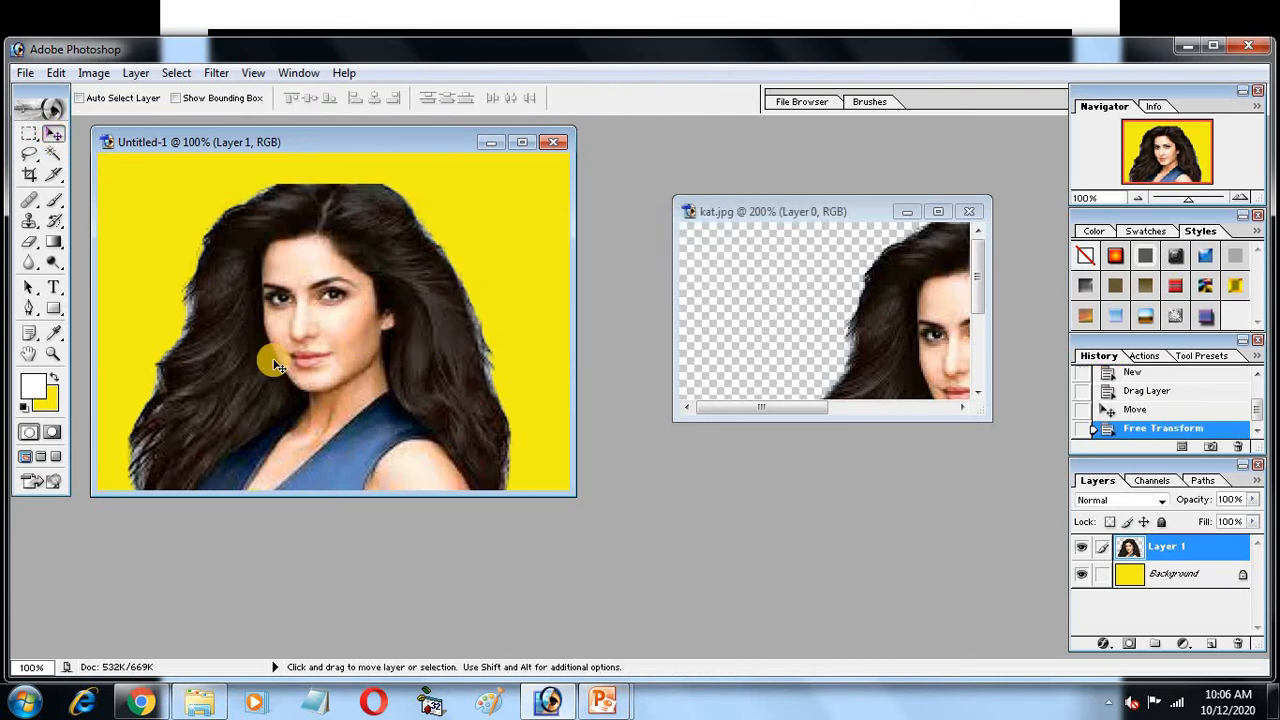
left_click(216, 73)
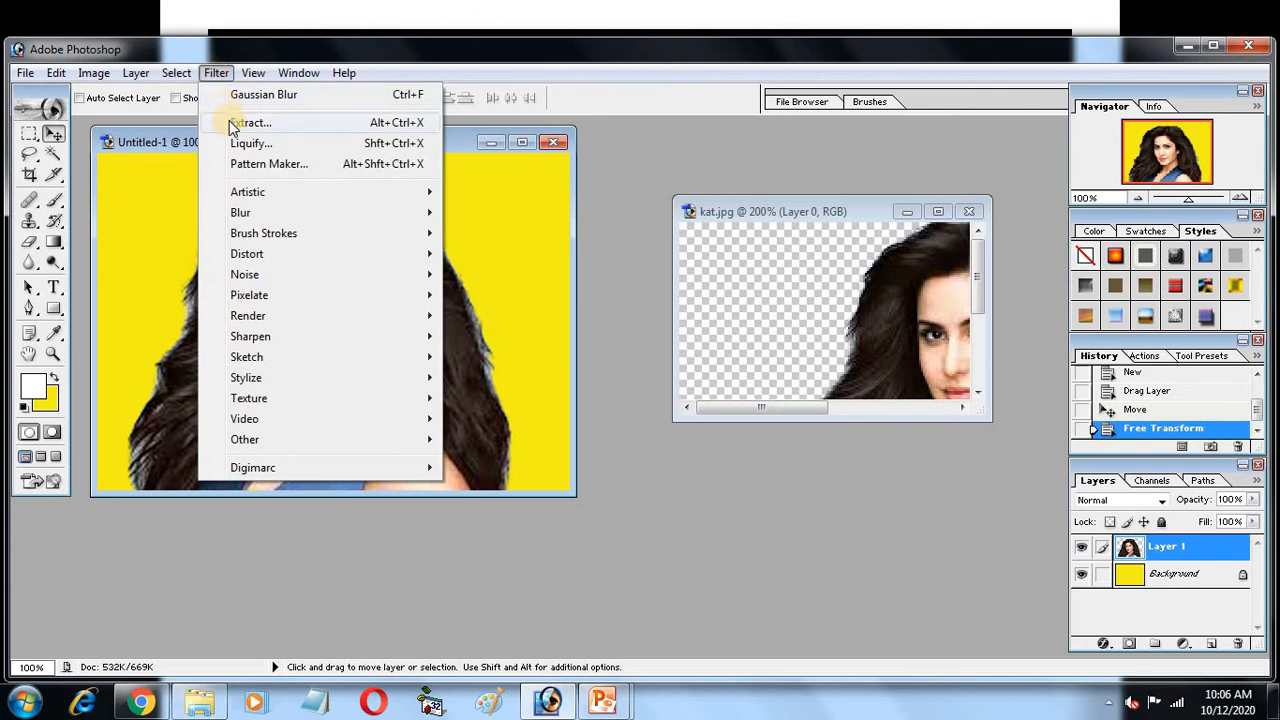
left_click(643, 115)
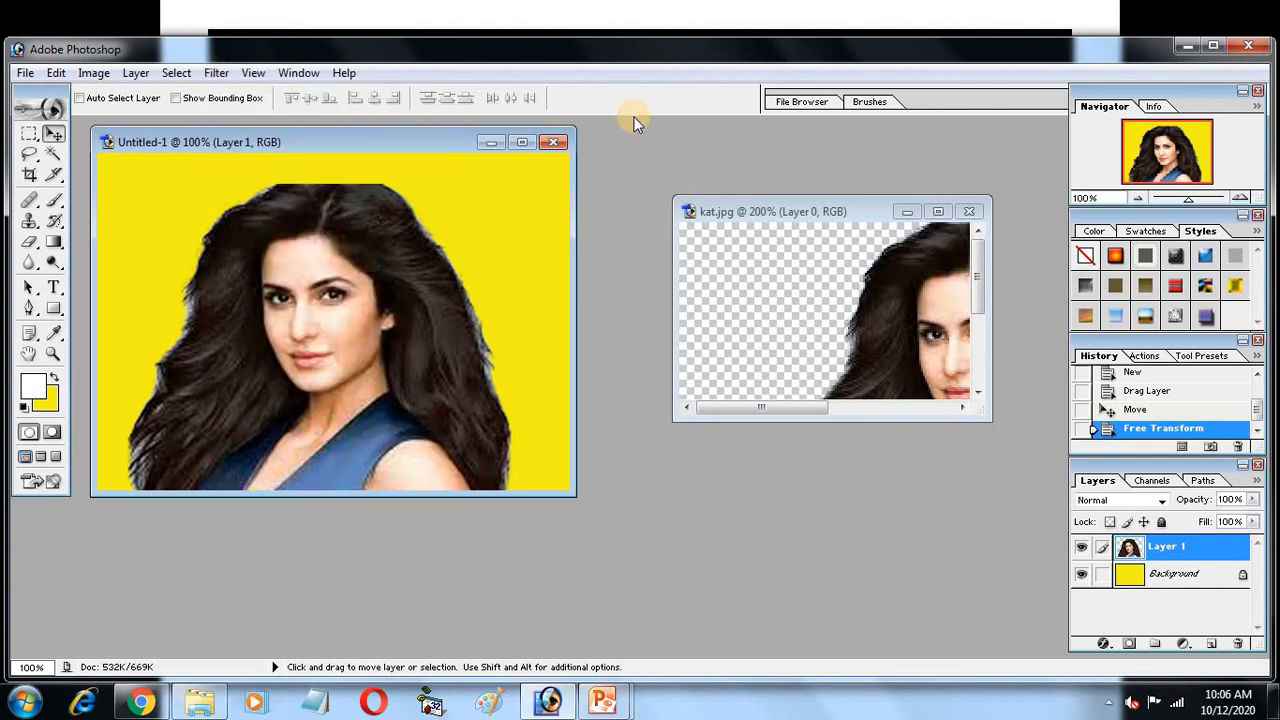
left_click(216, 73)
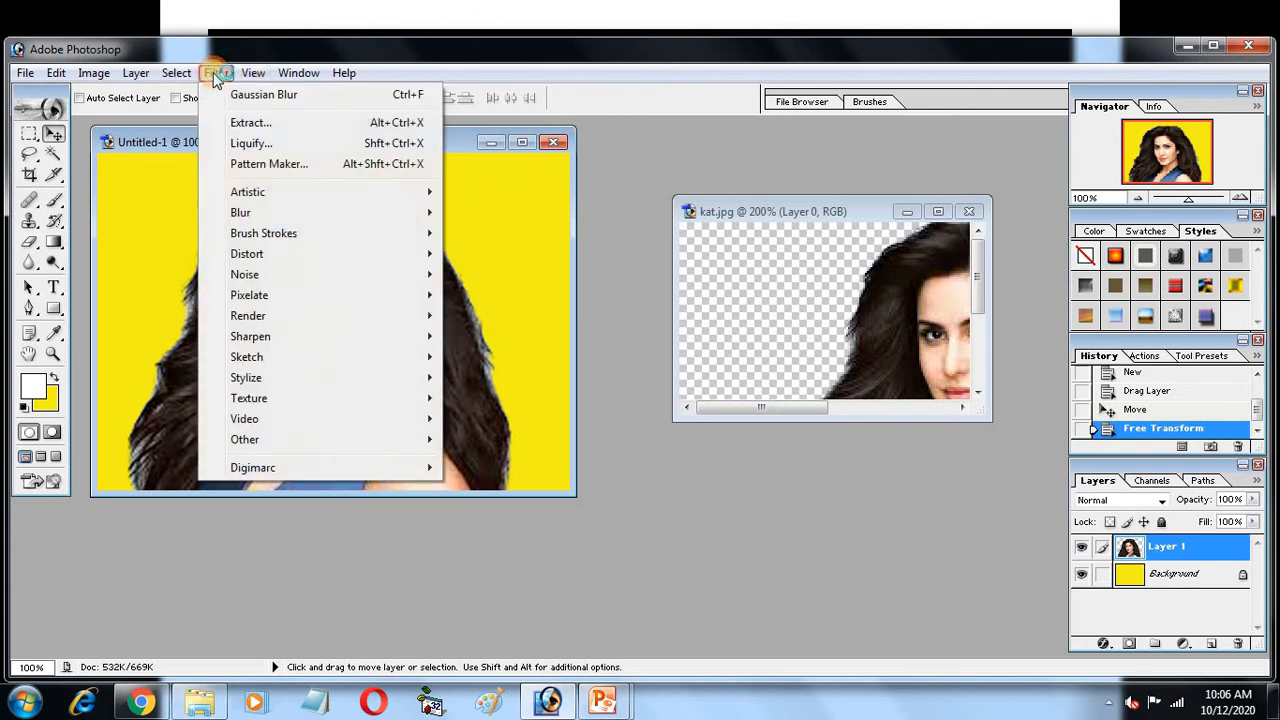
left_click(240, 163)
left_click(657, 145)
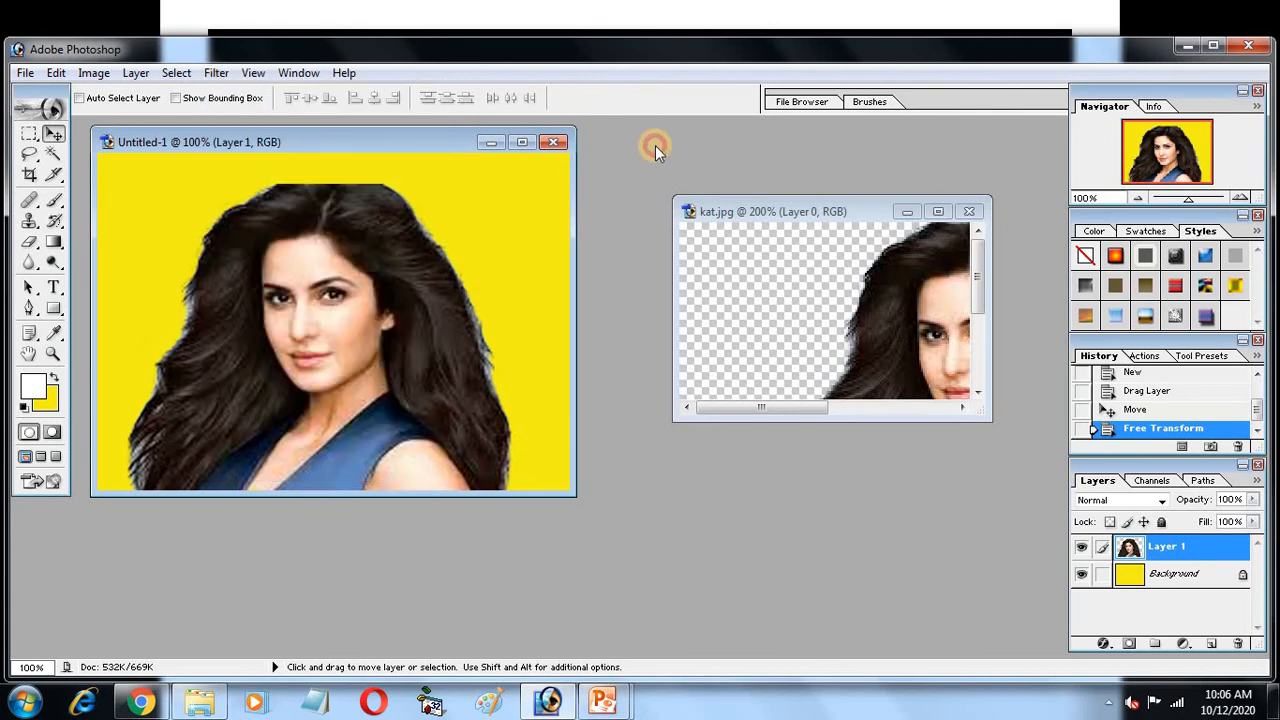
Open narendra modi.jpg and place its window beside the yellow document
key("ctrl+o")
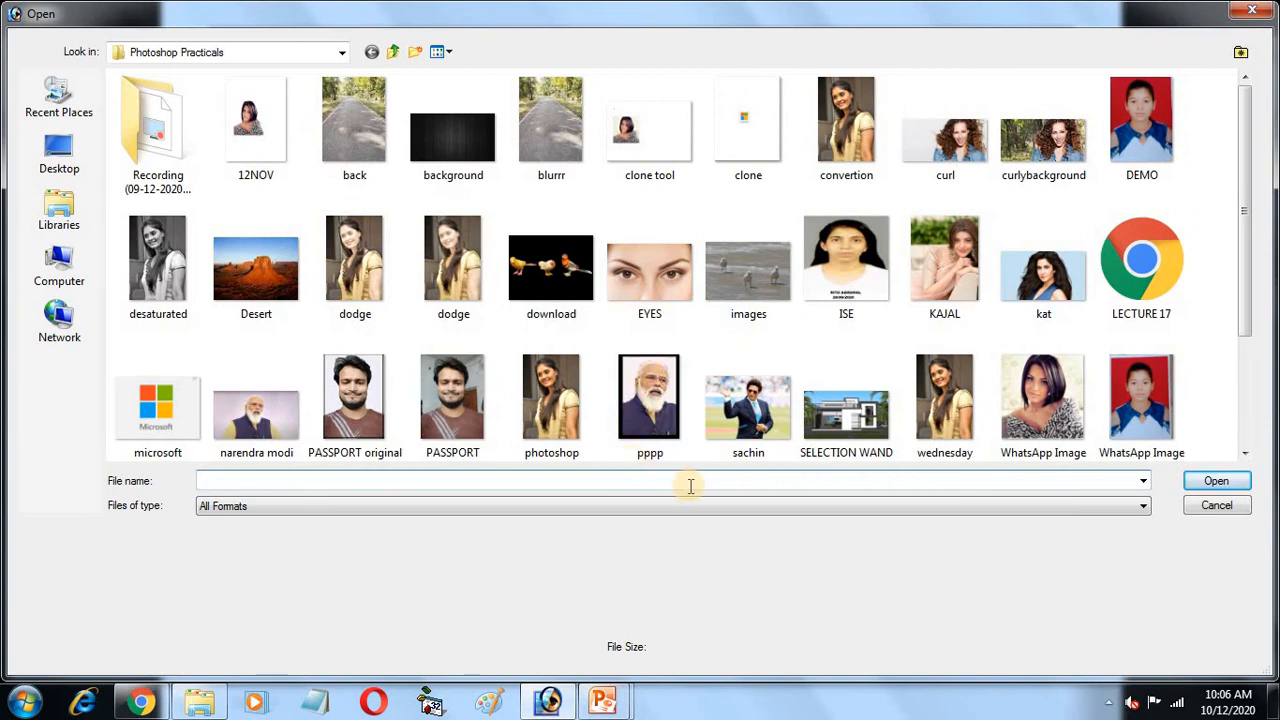
double_click(245, 418)
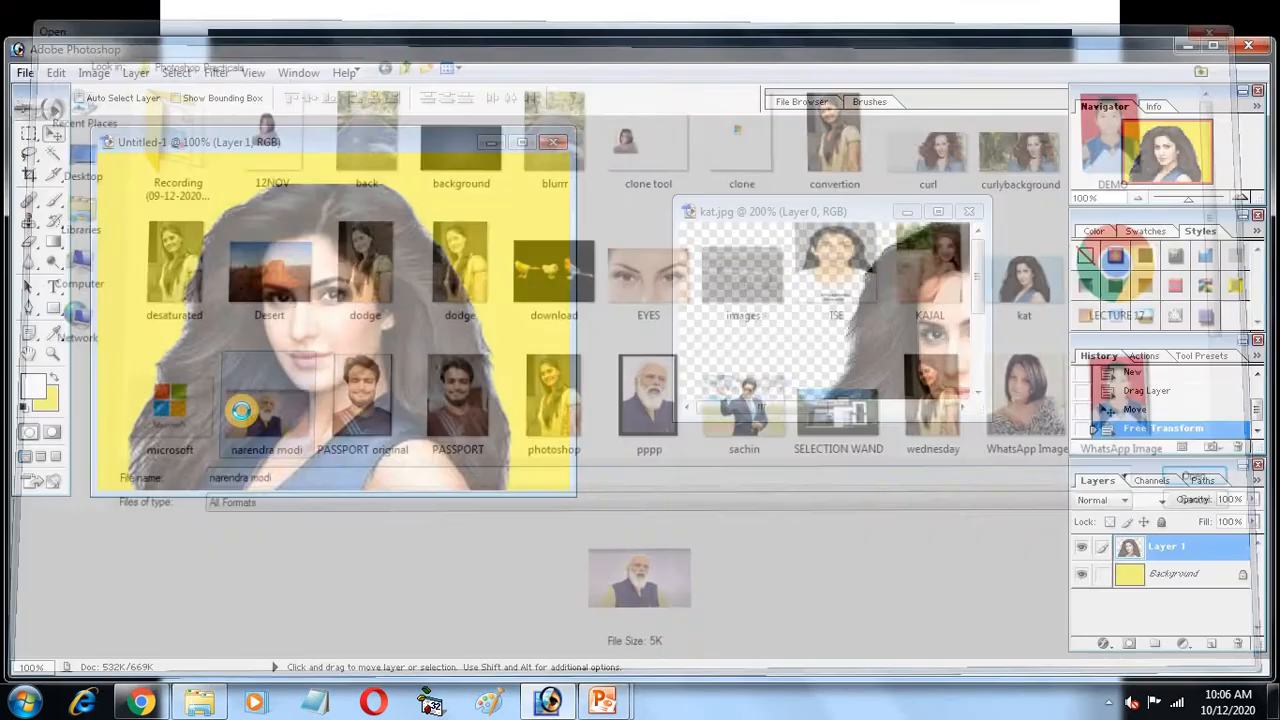
left_click_drag(252, 152, 504, 174)
left_click_drag(787, 155, 817, 150)
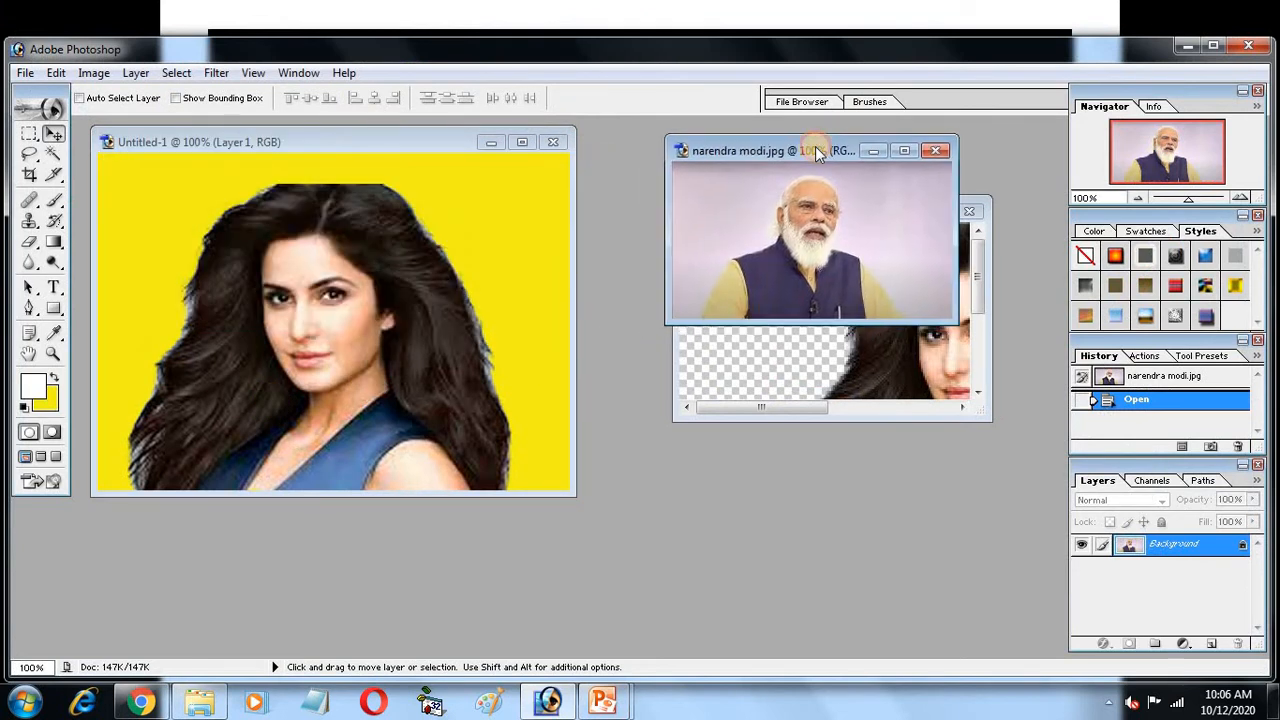
Start Pattern Maker on narendra modi.jpg and select a sample of about 114 by 86 px from the plain backdrop beside the man's head
left_click(216, 76)
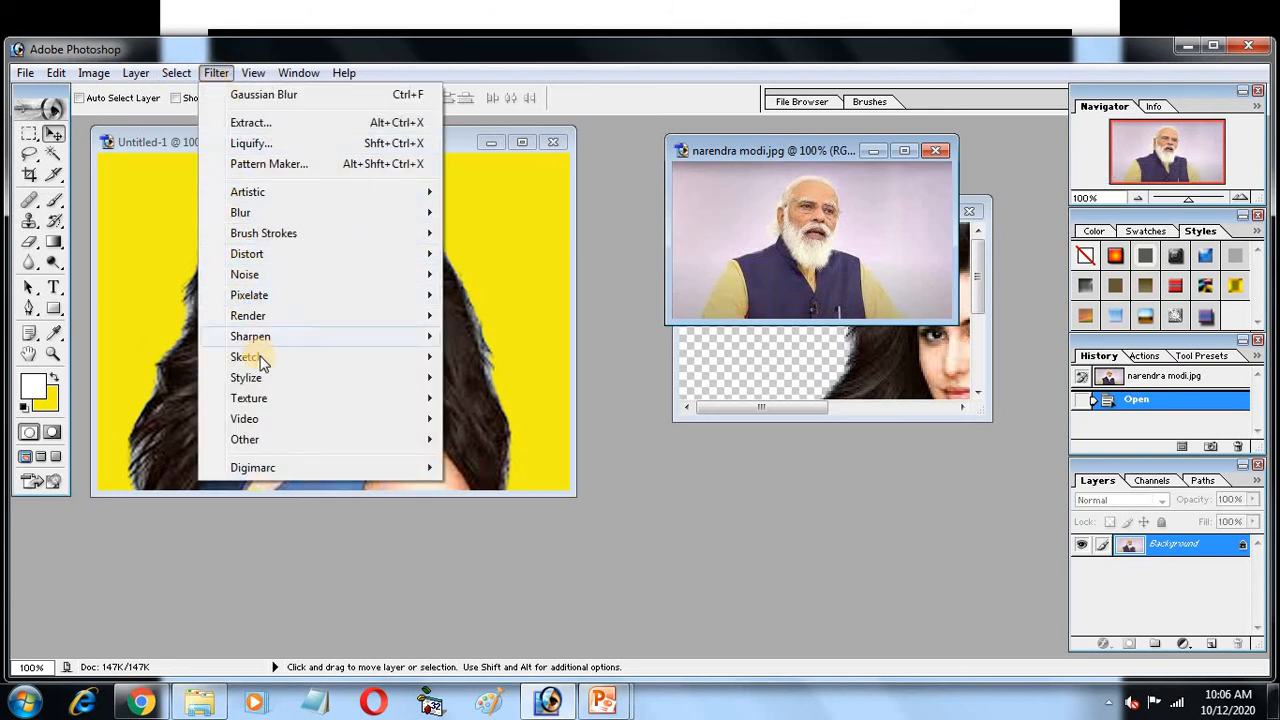
mouse_move(276, 386)
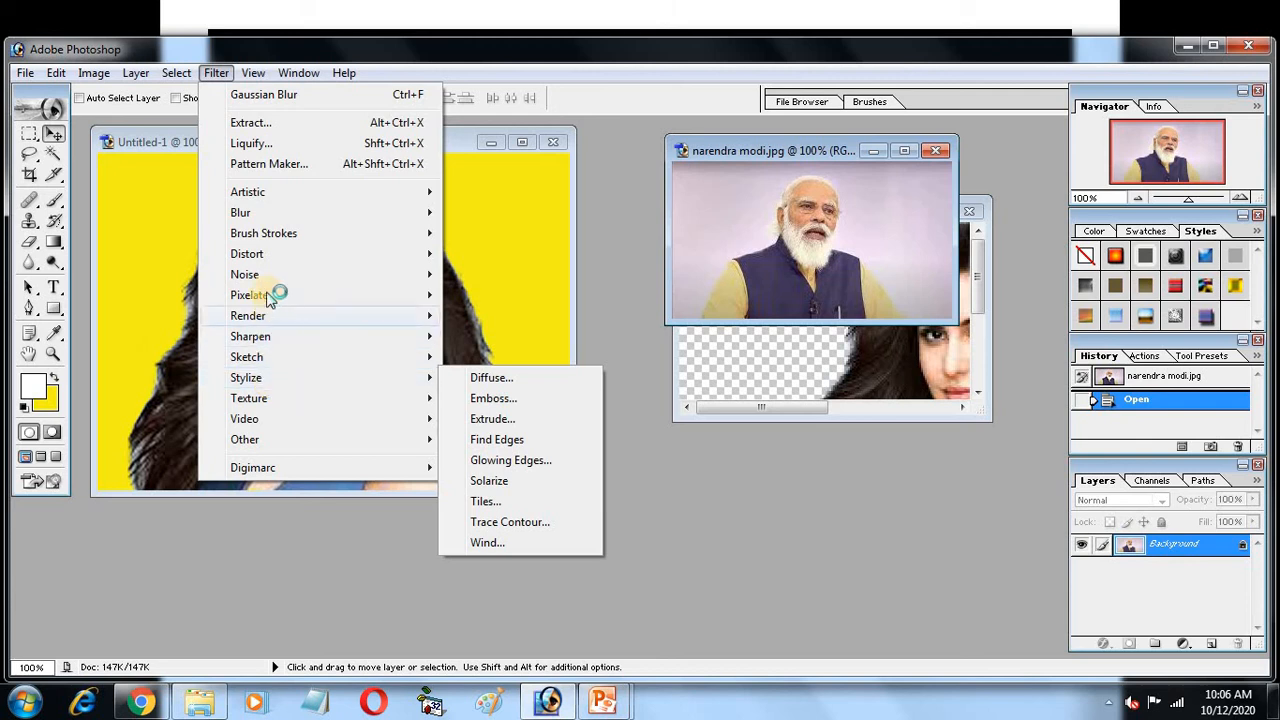
left_click(252, 164)
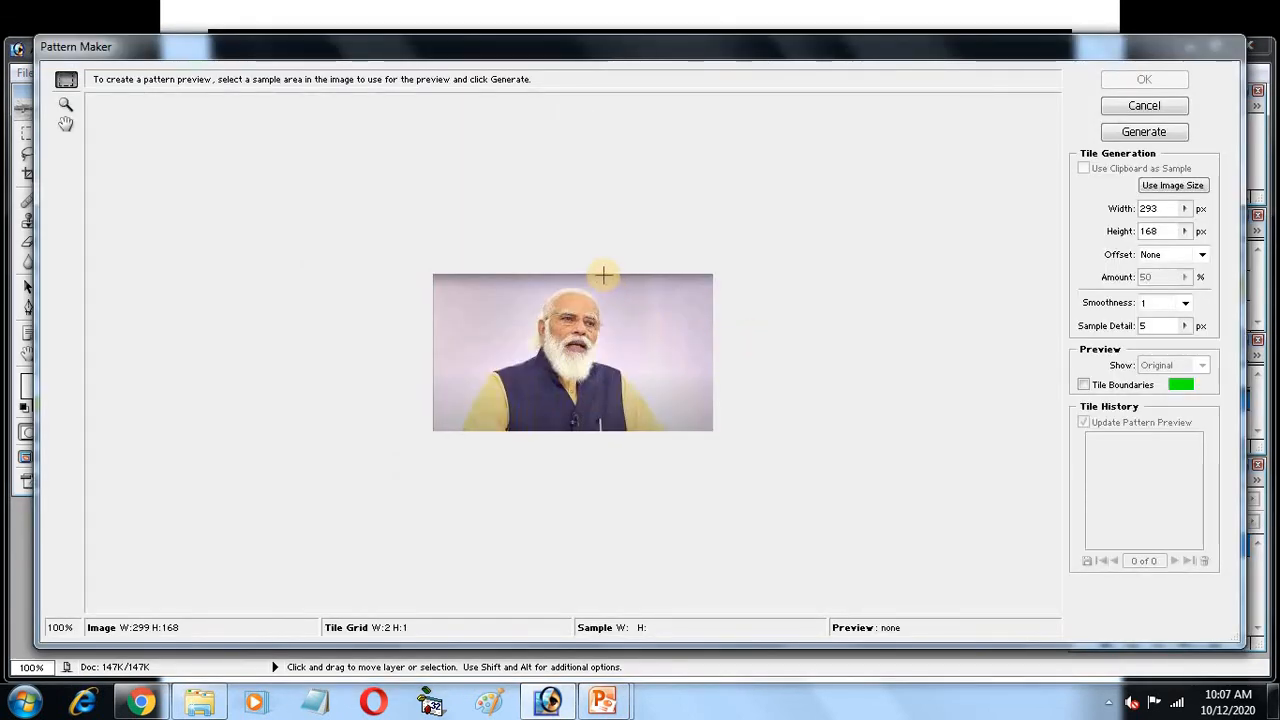
left_click_drag(604, 275, 629, 333)
left_click_drag(703, 350, 709, 353)
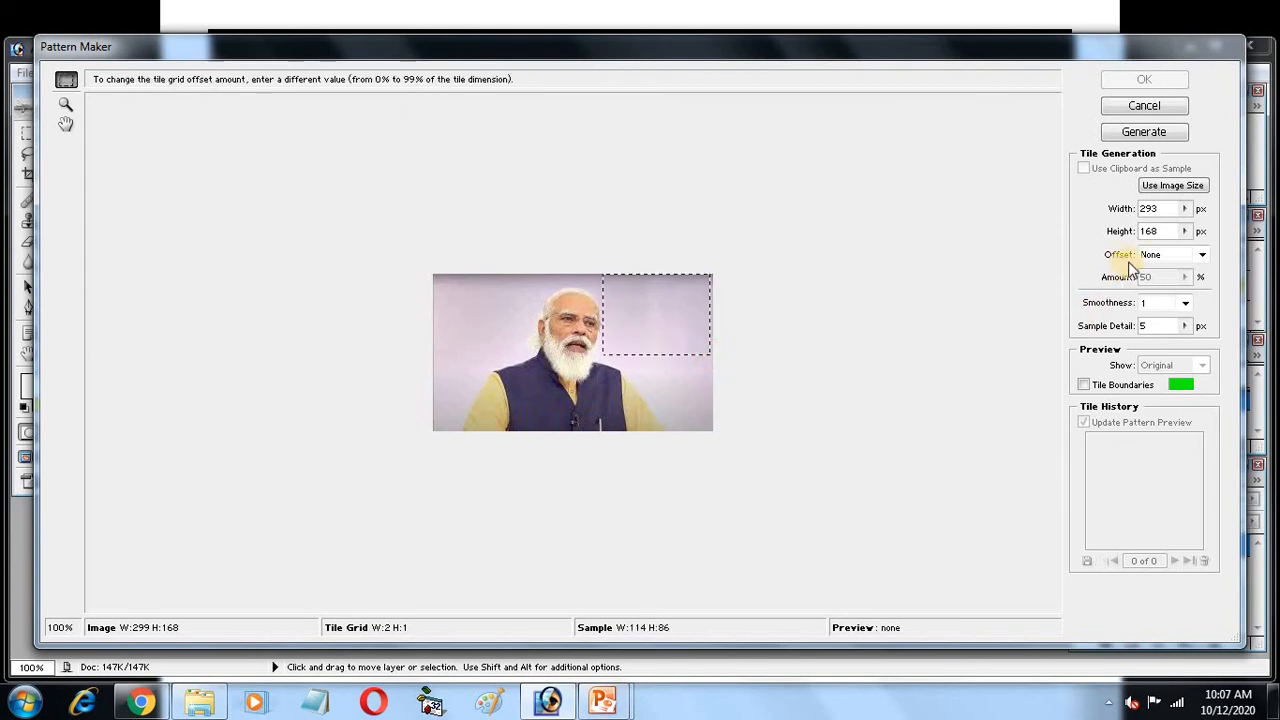
Set the pattern tile to 299 px wide and 168 px high, generate the pattern and apply it to the image
left_click_drag(1166, 209, 1124, 218)
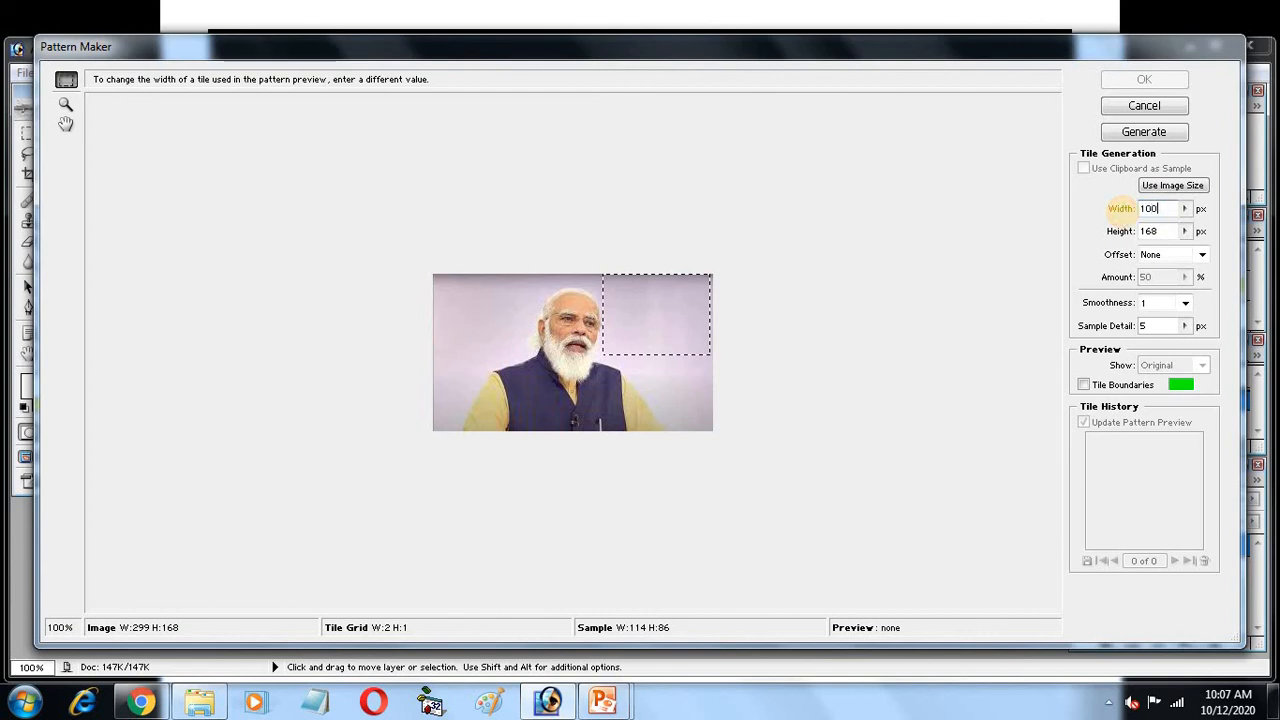
left_click(1150, 231)
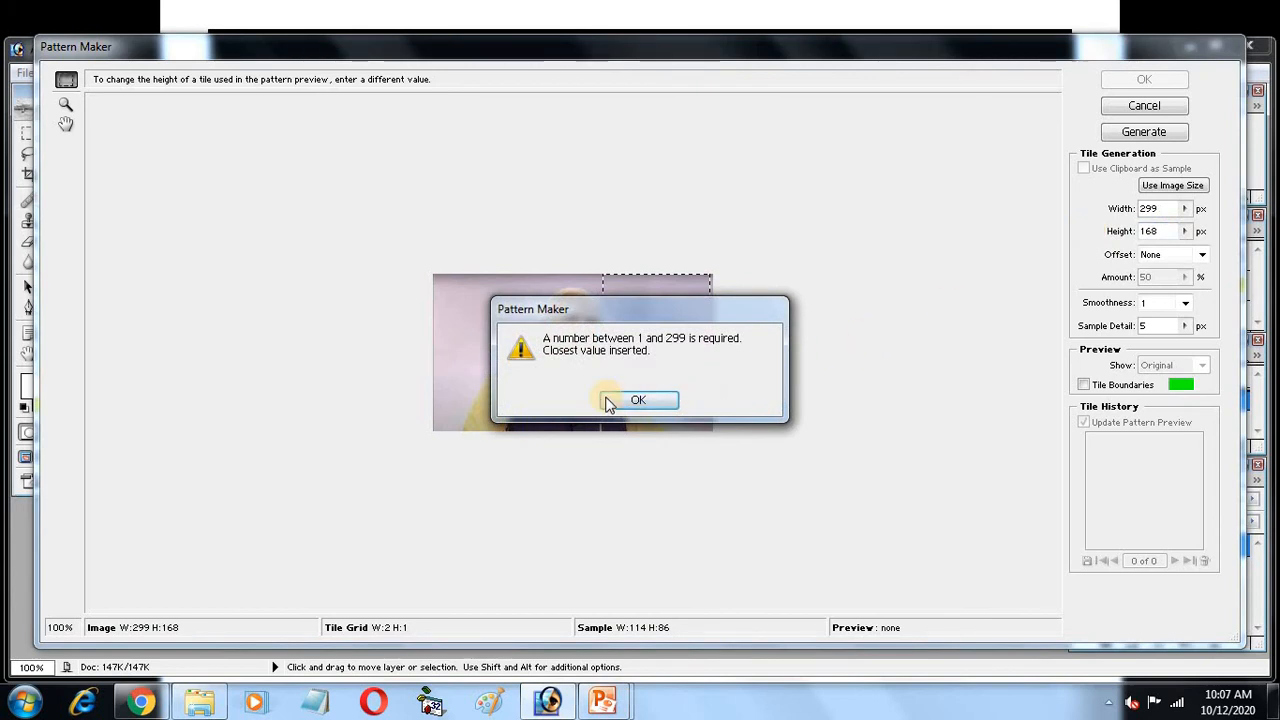
left_click(631, 400)
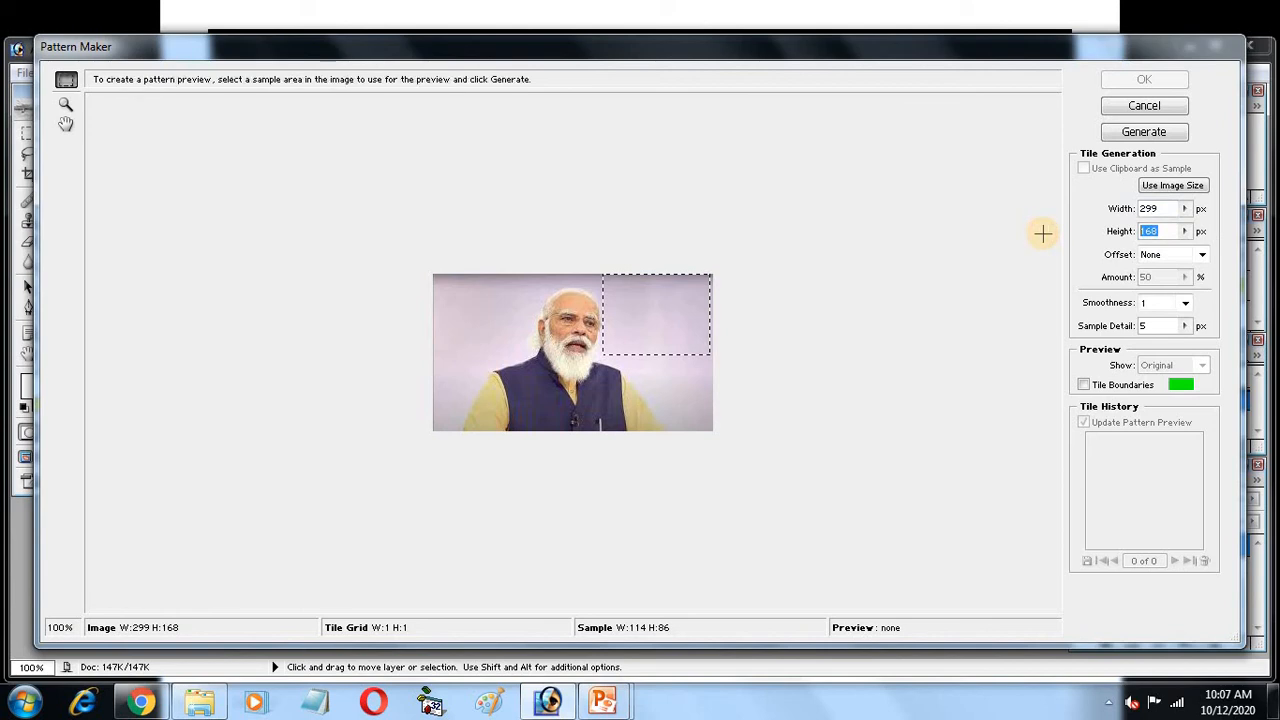
key("Tab")
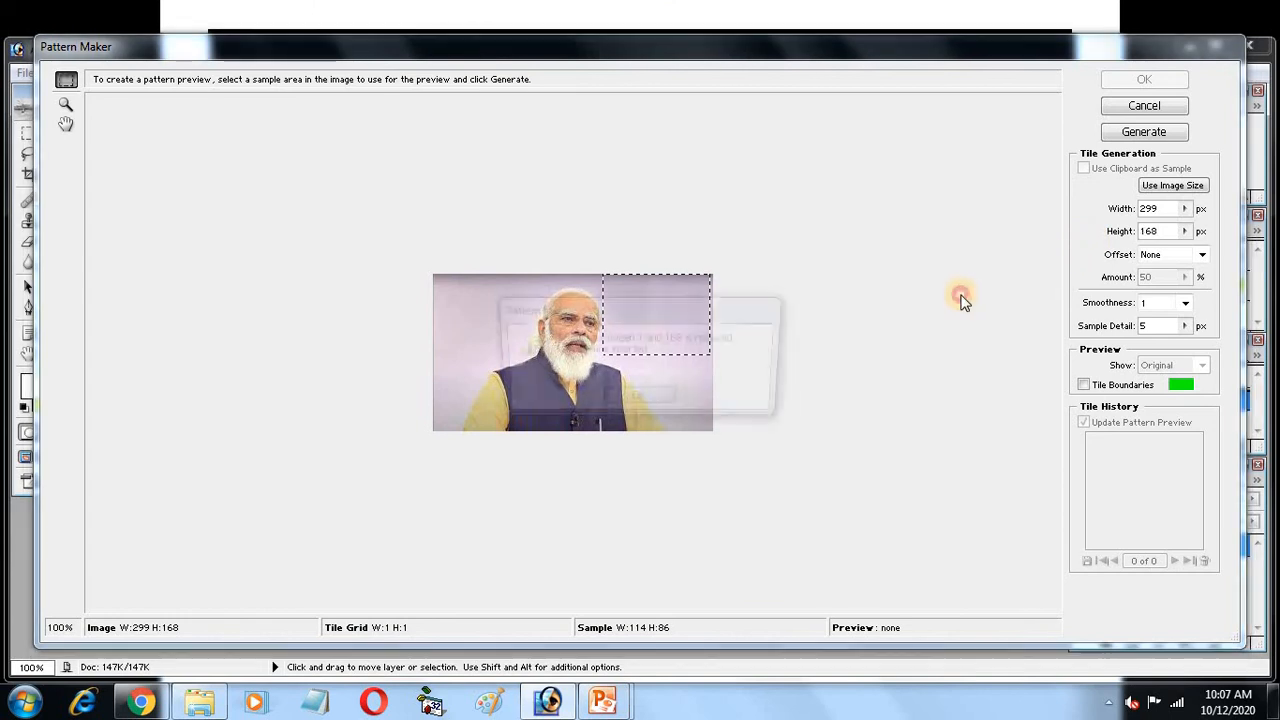
left_click(657, 401)
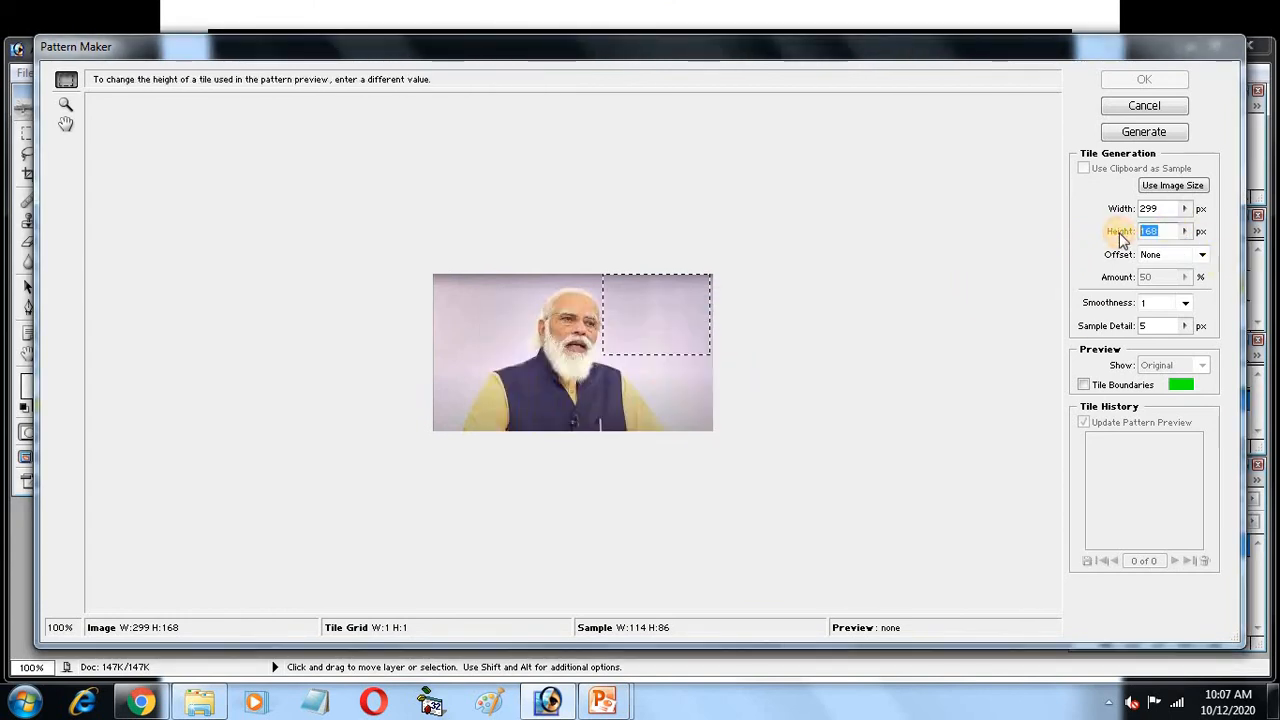
left_click(1144, 131)
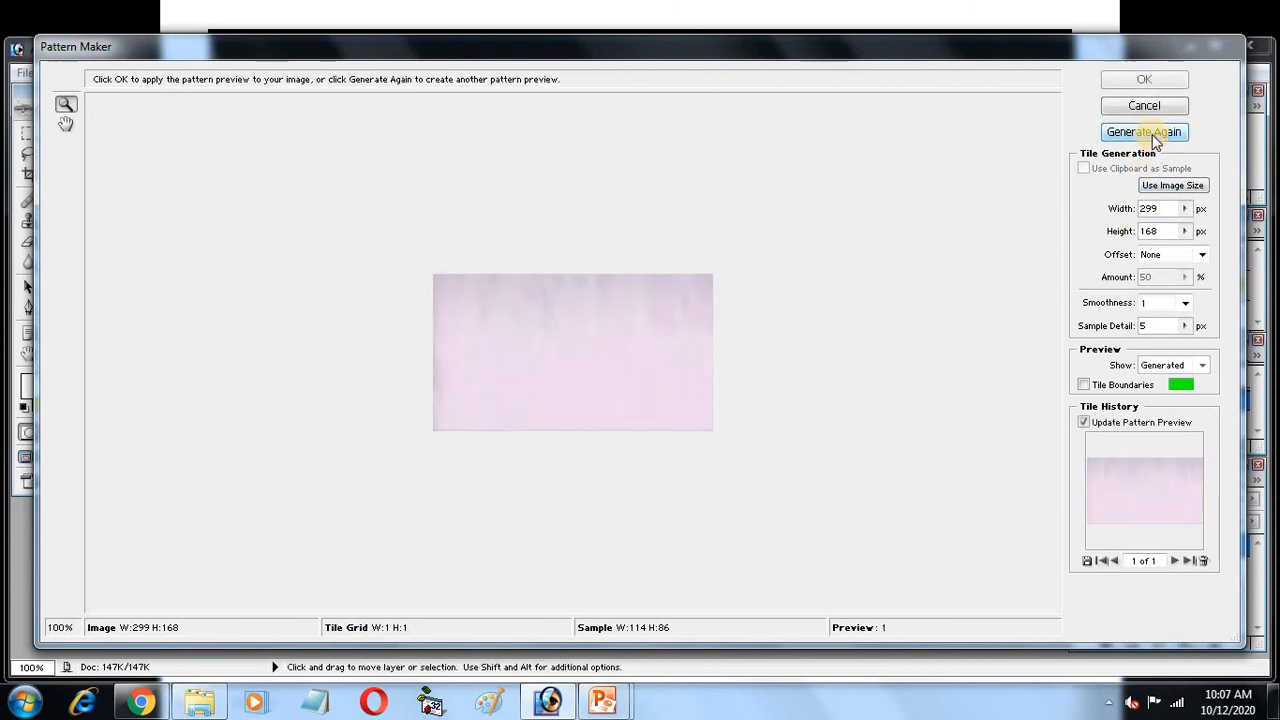
left_click(1163, 80)
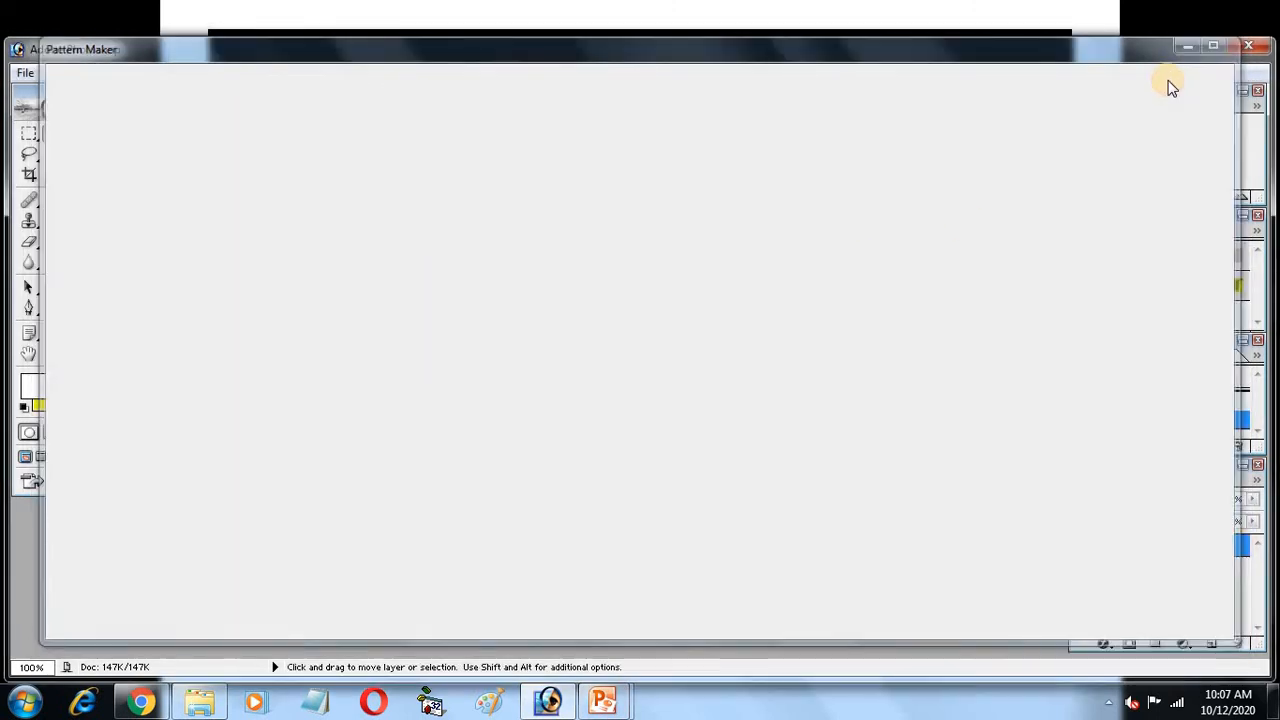
Copy the cut-out woman from kat.jpg onto the center of the generated pattern and maximize that document, viewed at 200%
left_click_drag(810, 150, 360, 225)
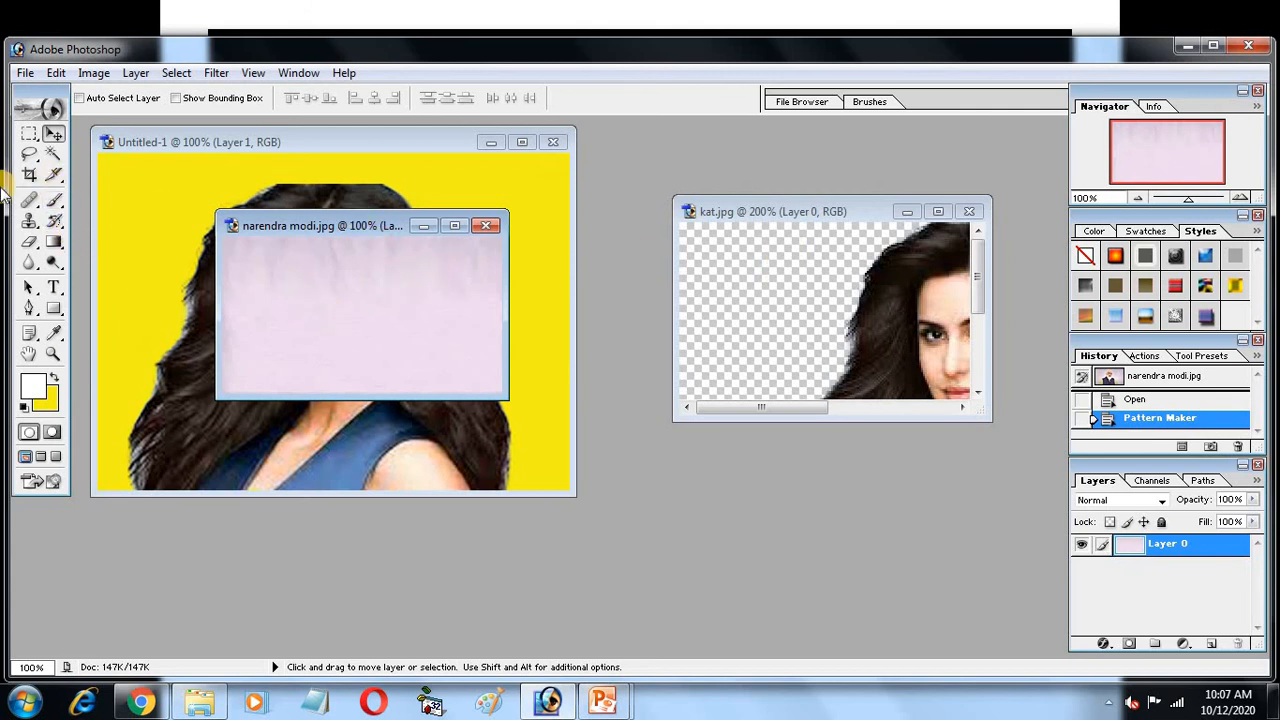
left_click(797, 218)
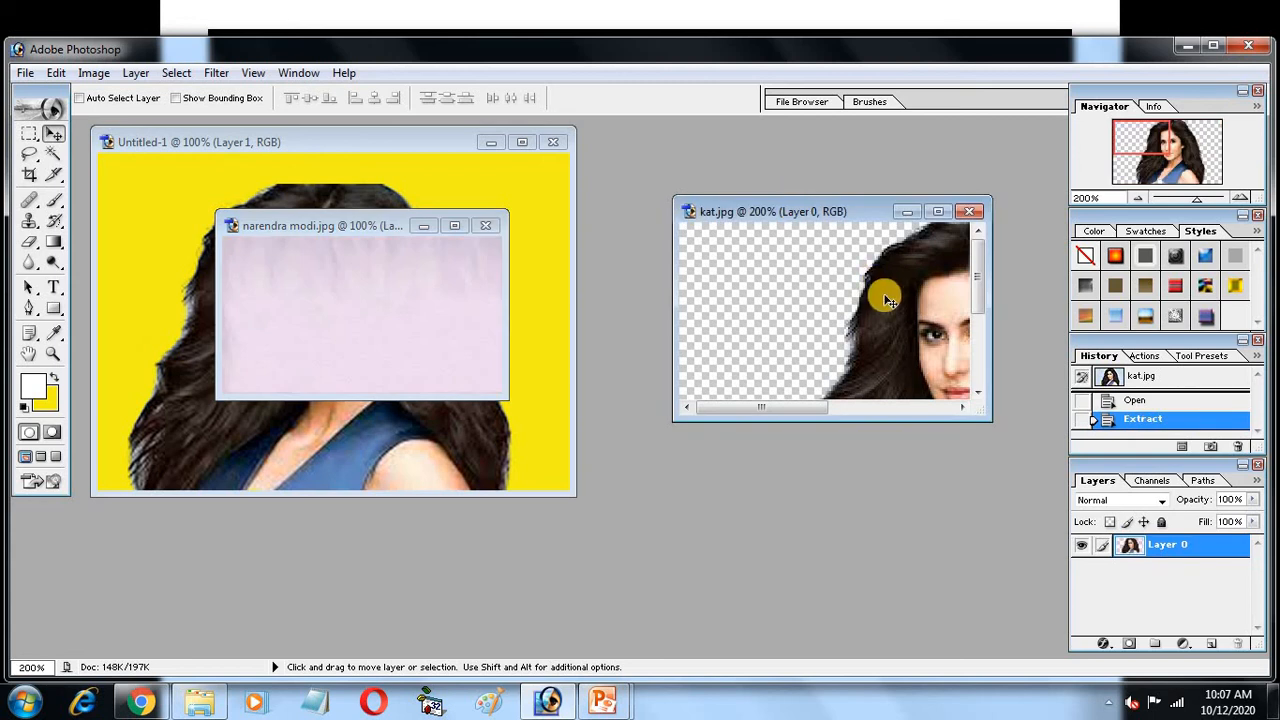
left_click_drag(880, 294, 347, 297)
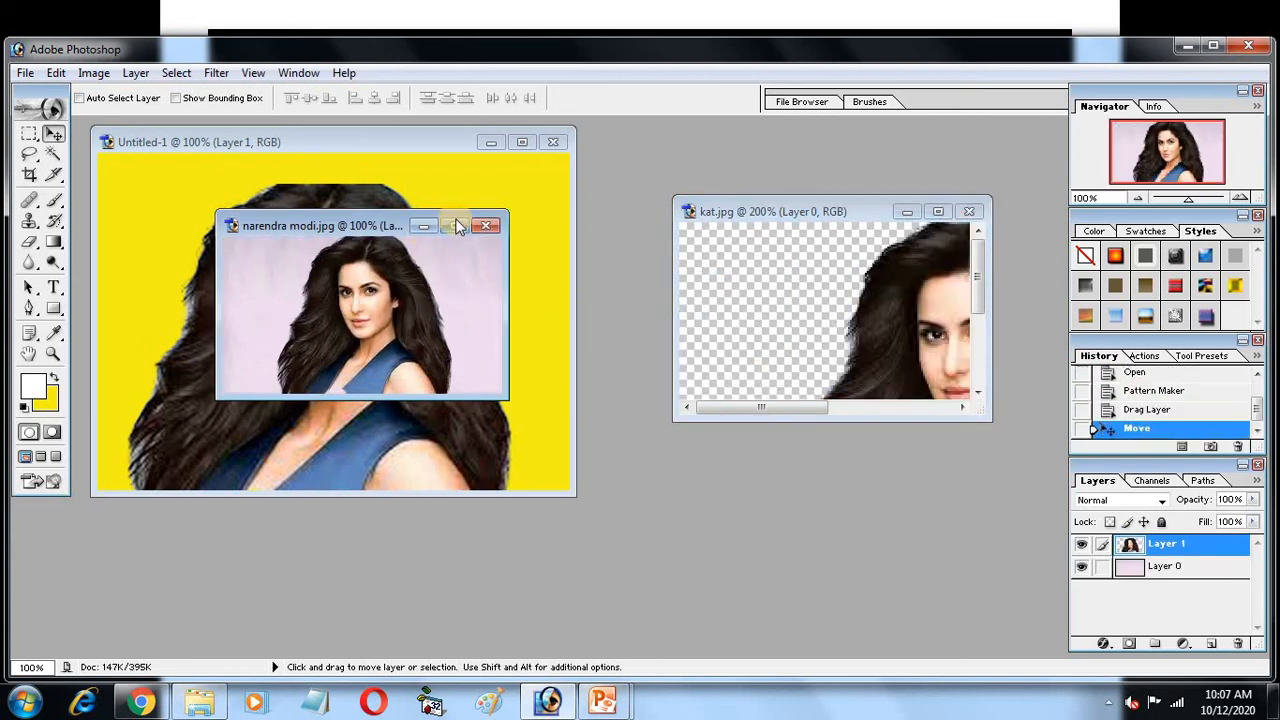
left_click(454, 225)
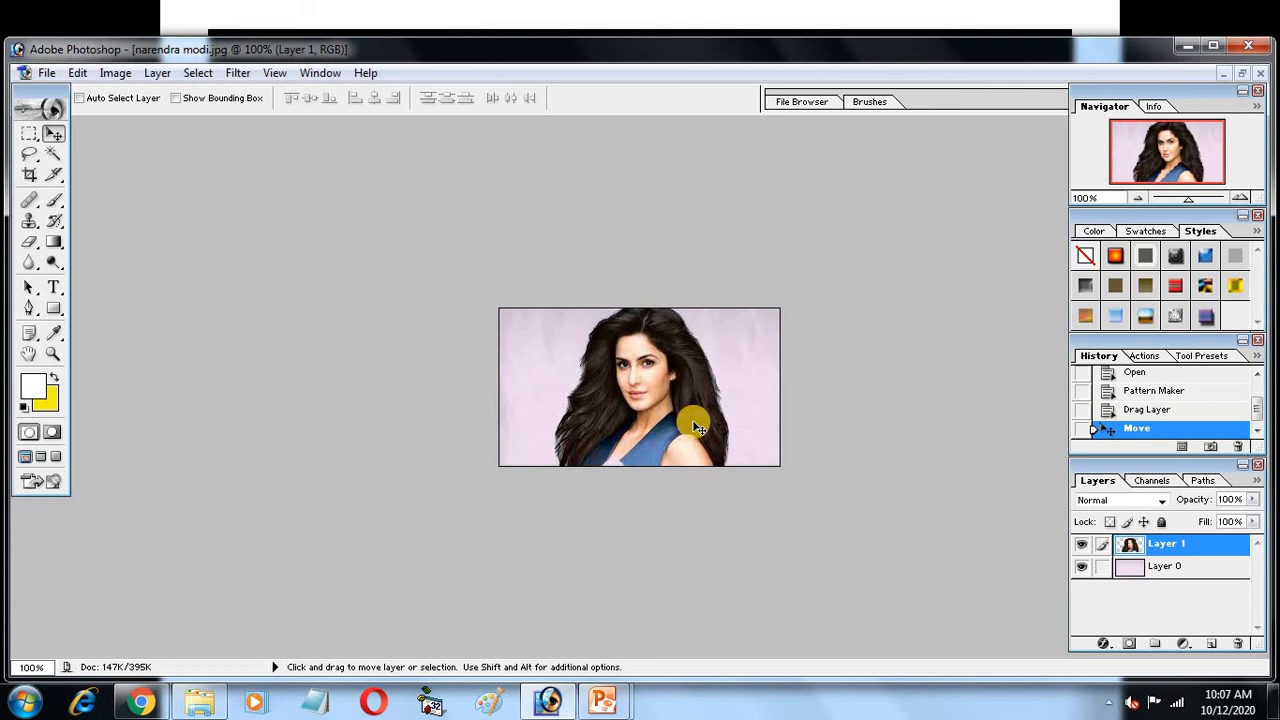
key("ctrl+plus")
key("ctrl+plus")
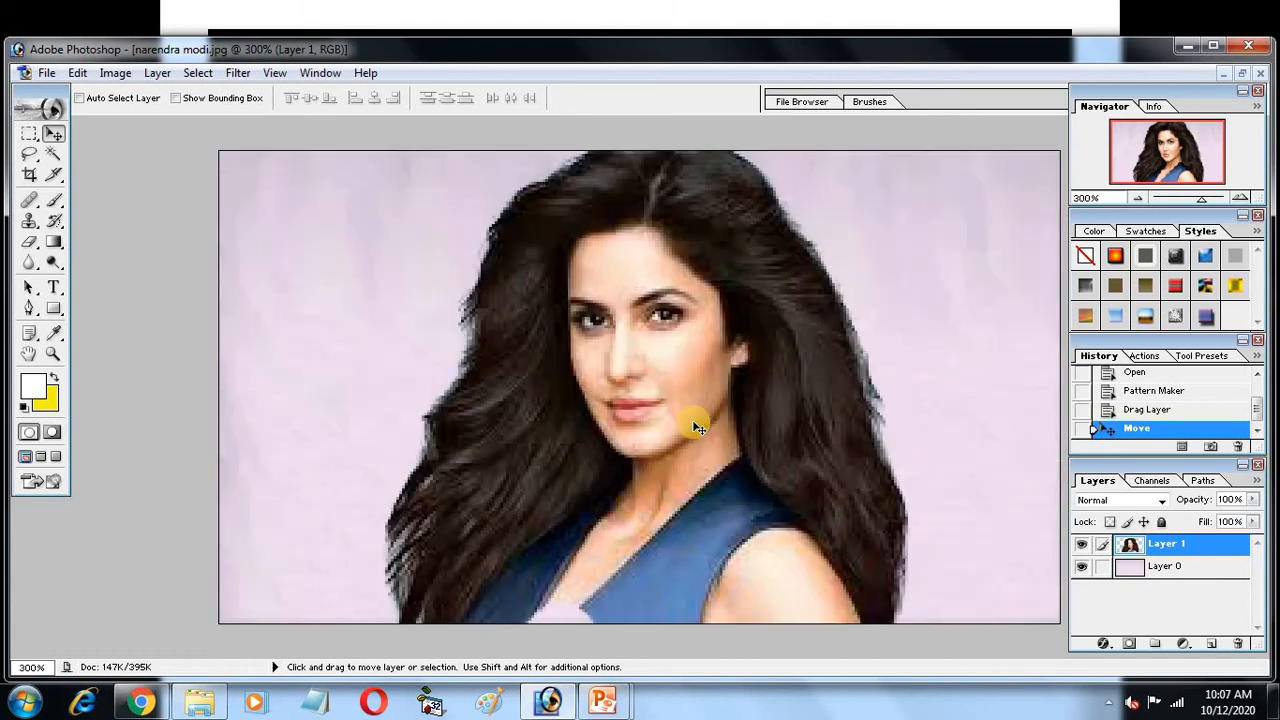
key("ctrl+minus")
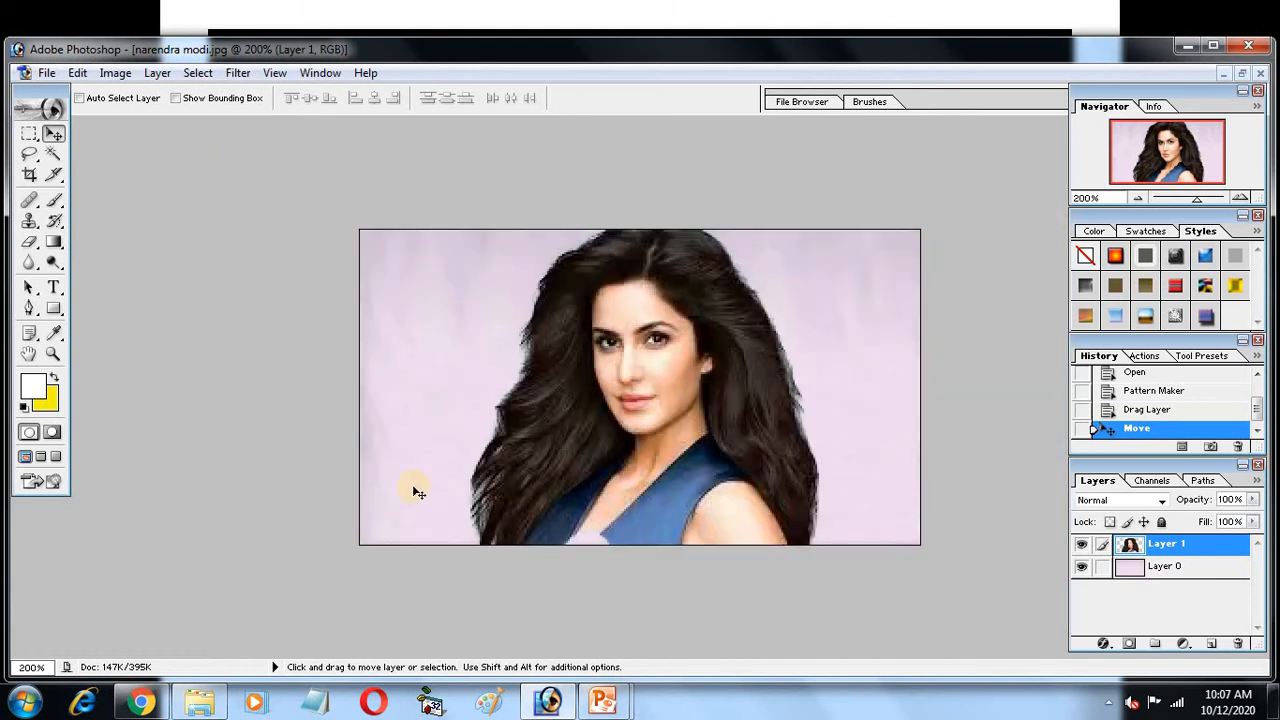
left_click(237, 73)
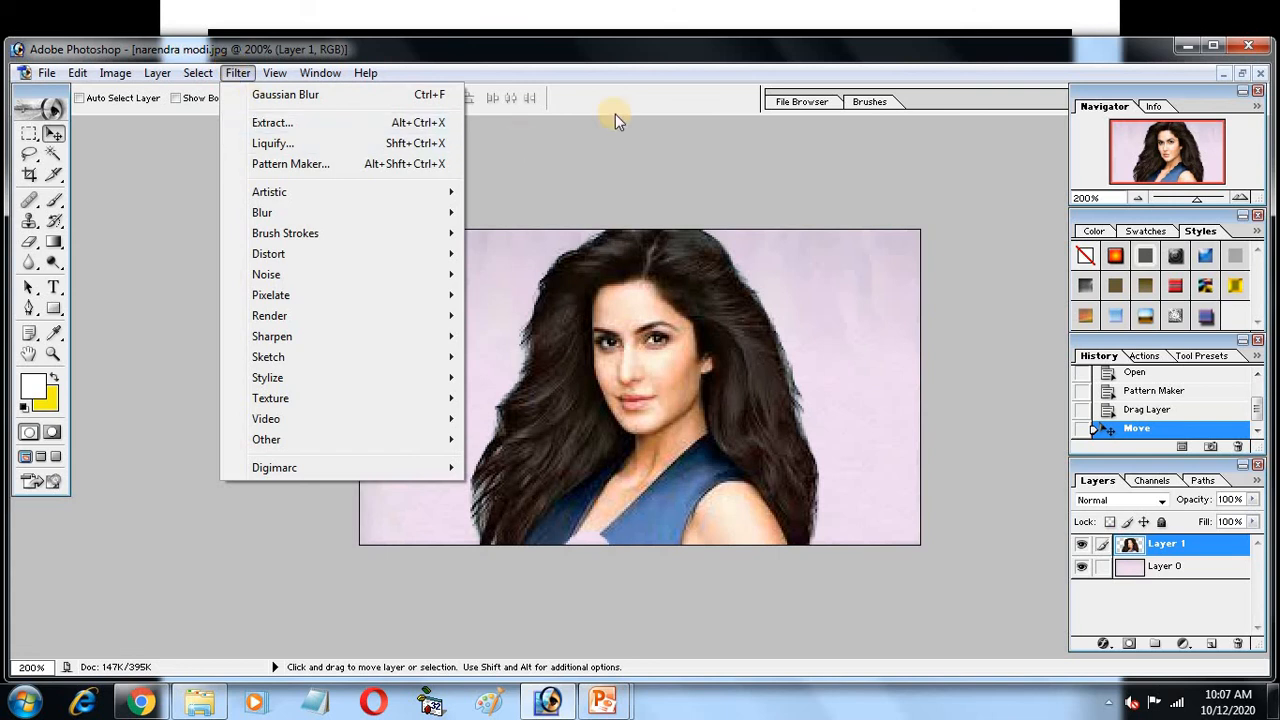
left_click(237, 73)
left_click(237, 73)
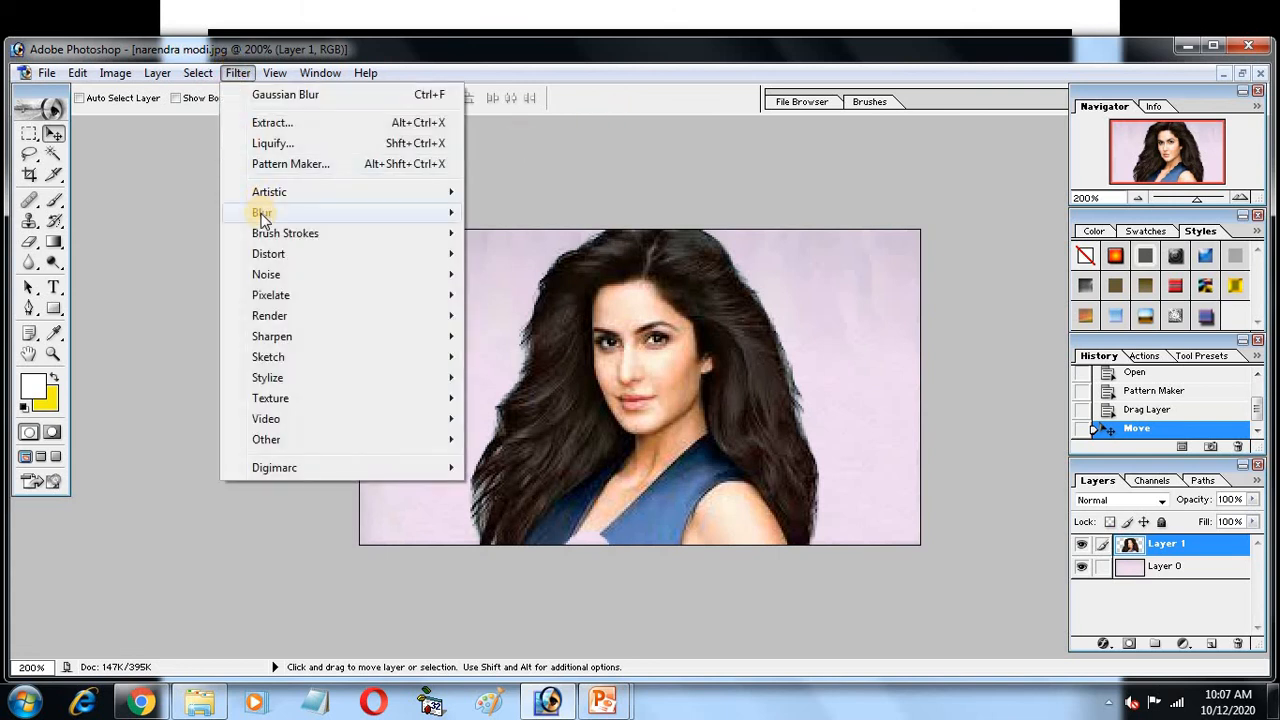
mouse_move(258, 232)
left_click(879, 201)
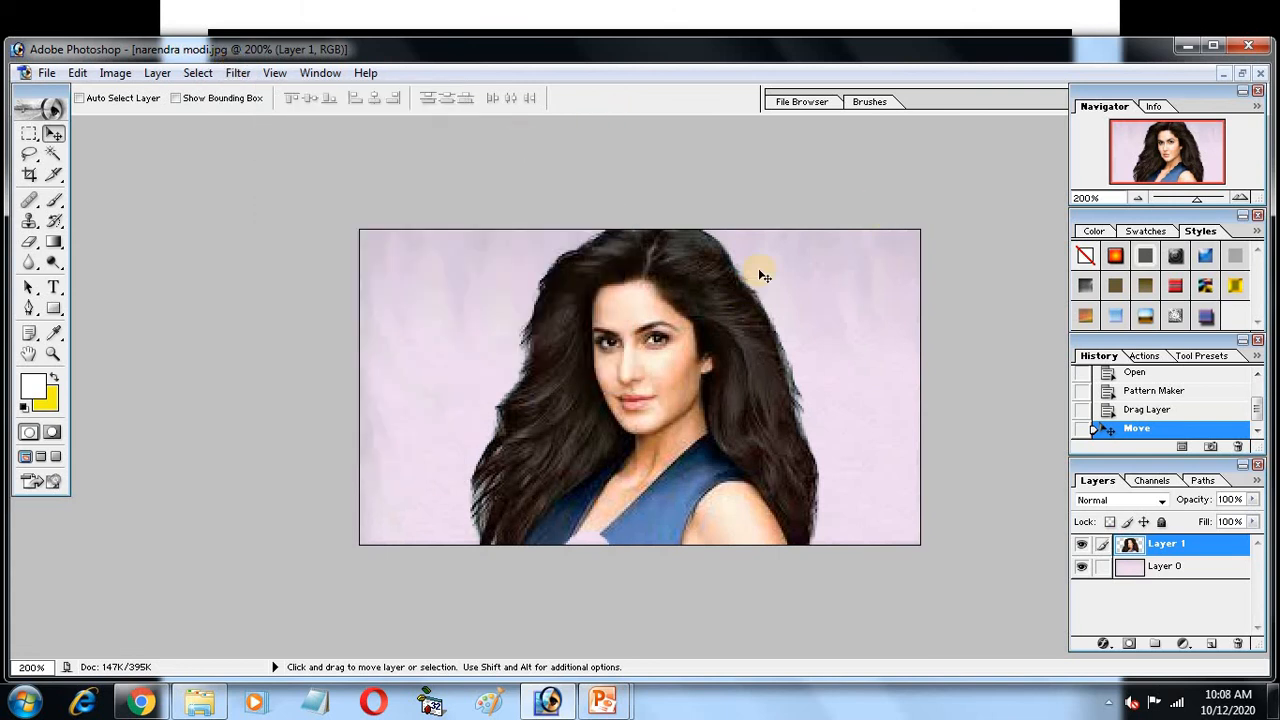
Apply the Angled Strokes filter to the woman's layer with Direction Balance 7 and Stroke Length 3
left_click(240, 75)
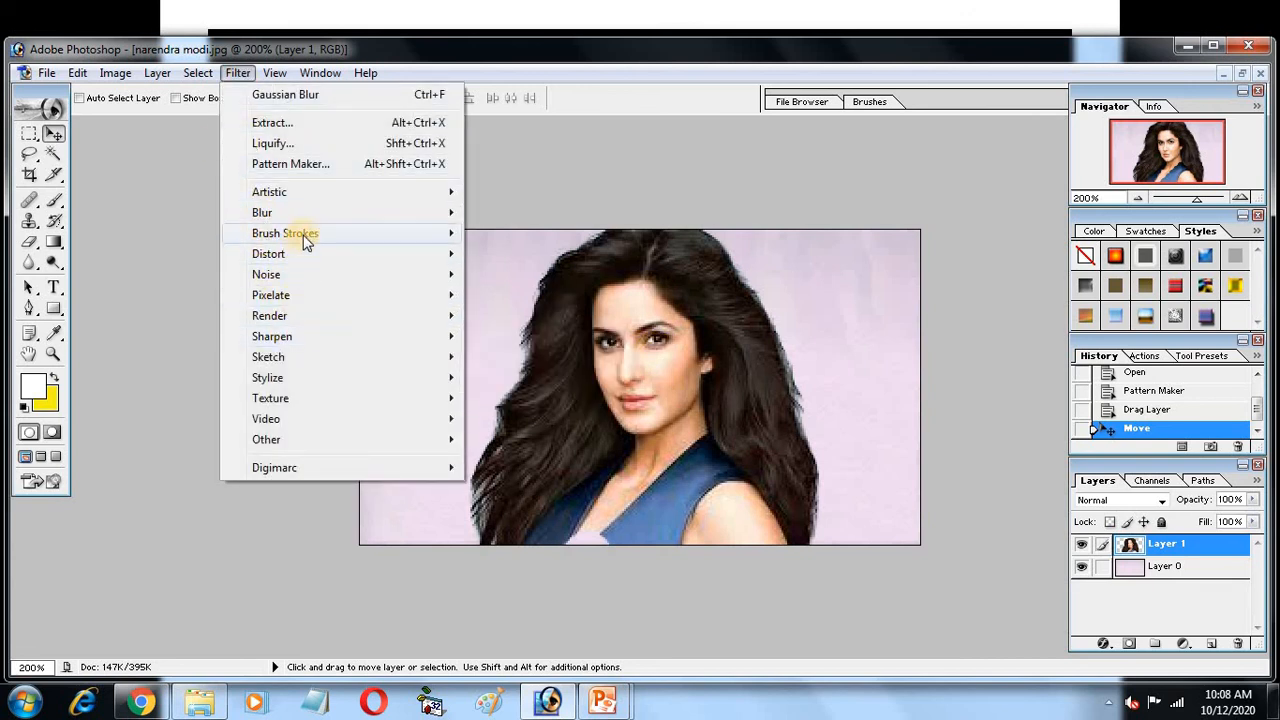
mouse_move(300, 235)
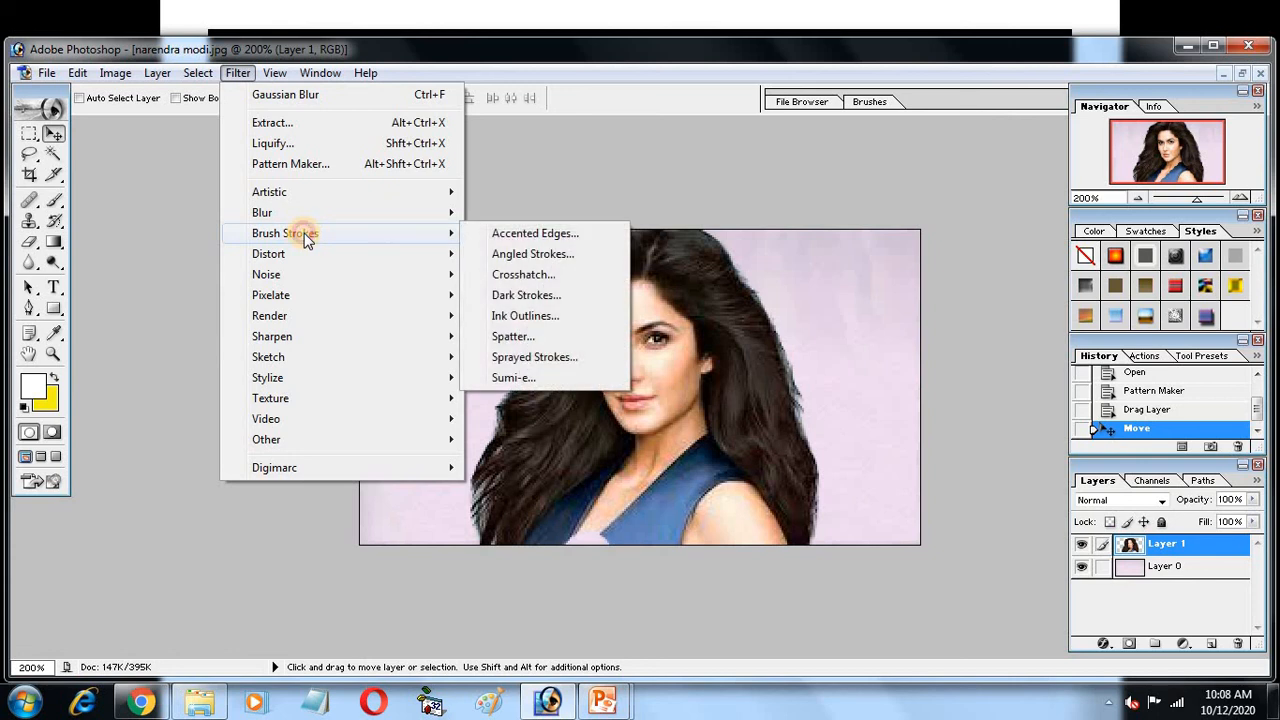
left_click(560, 258)
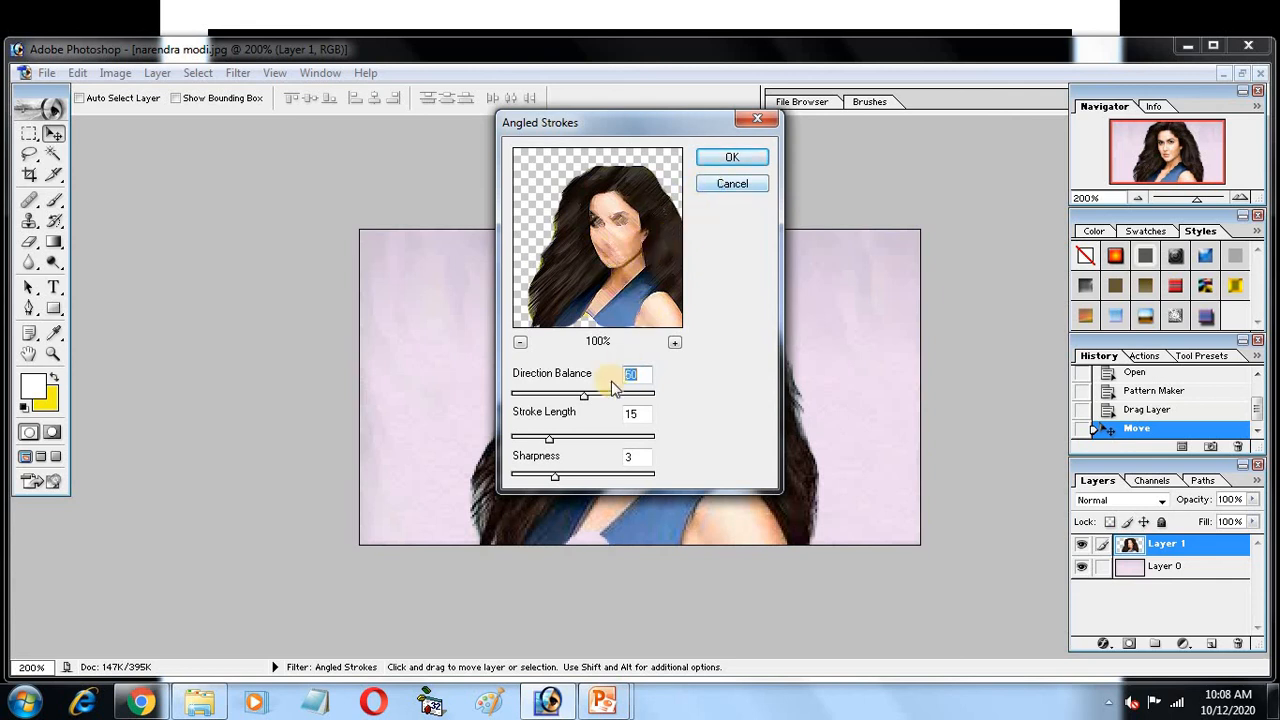
left_click_drag(587, 400, 522, 400)
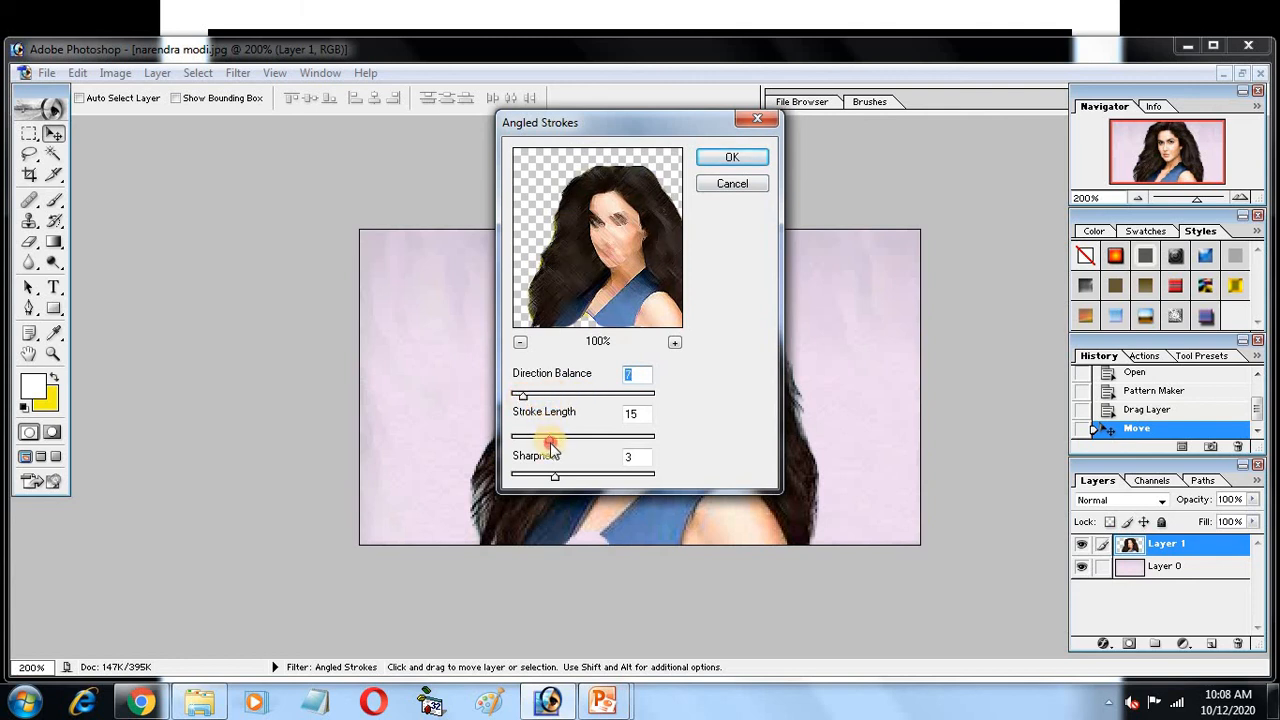
left_click_drag(551, 442, 490, 452)
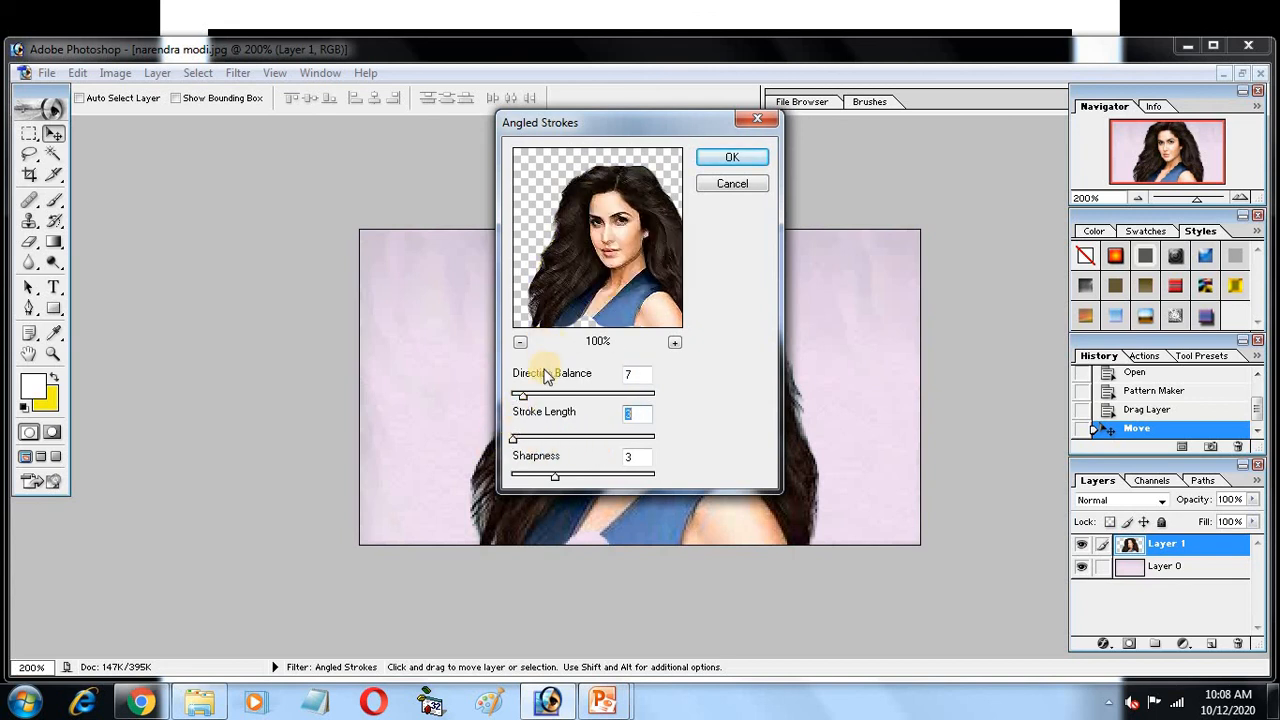
left_click(733, 150)
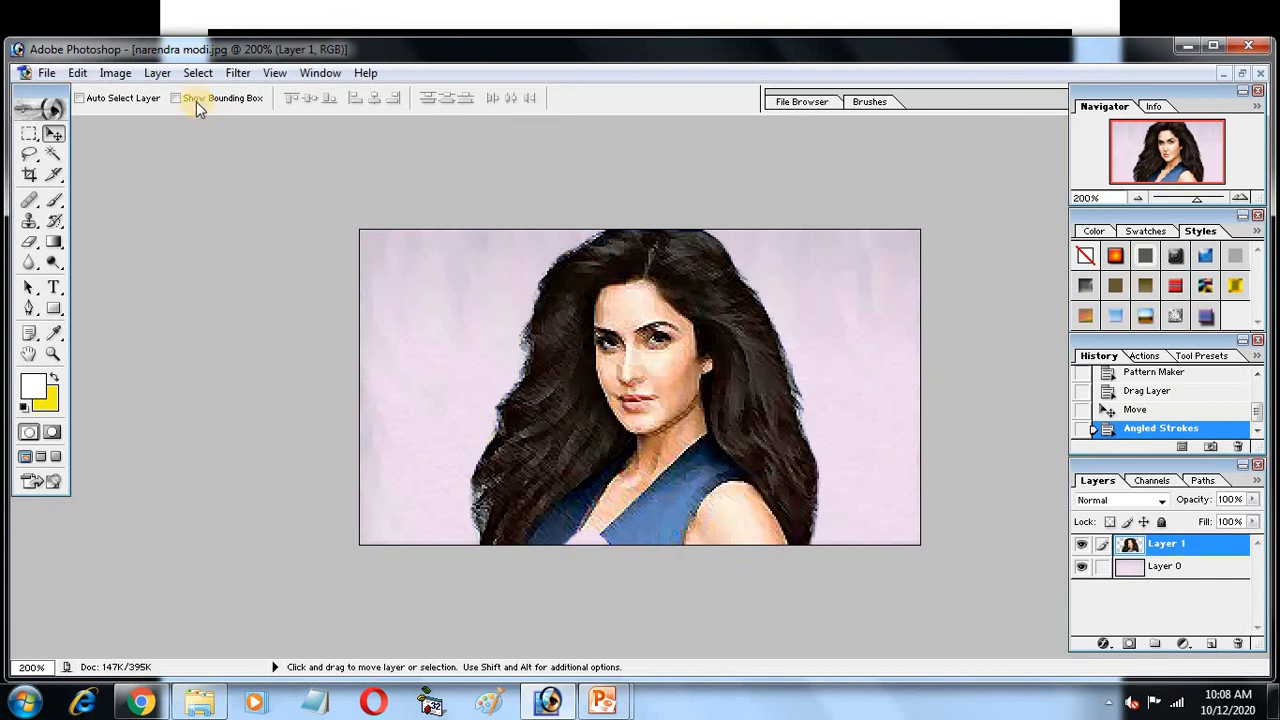
Minimize the narendra modi.jpg document and apply the Sharpen filter to the woman on the yellow canvas
left_click(238, 74)
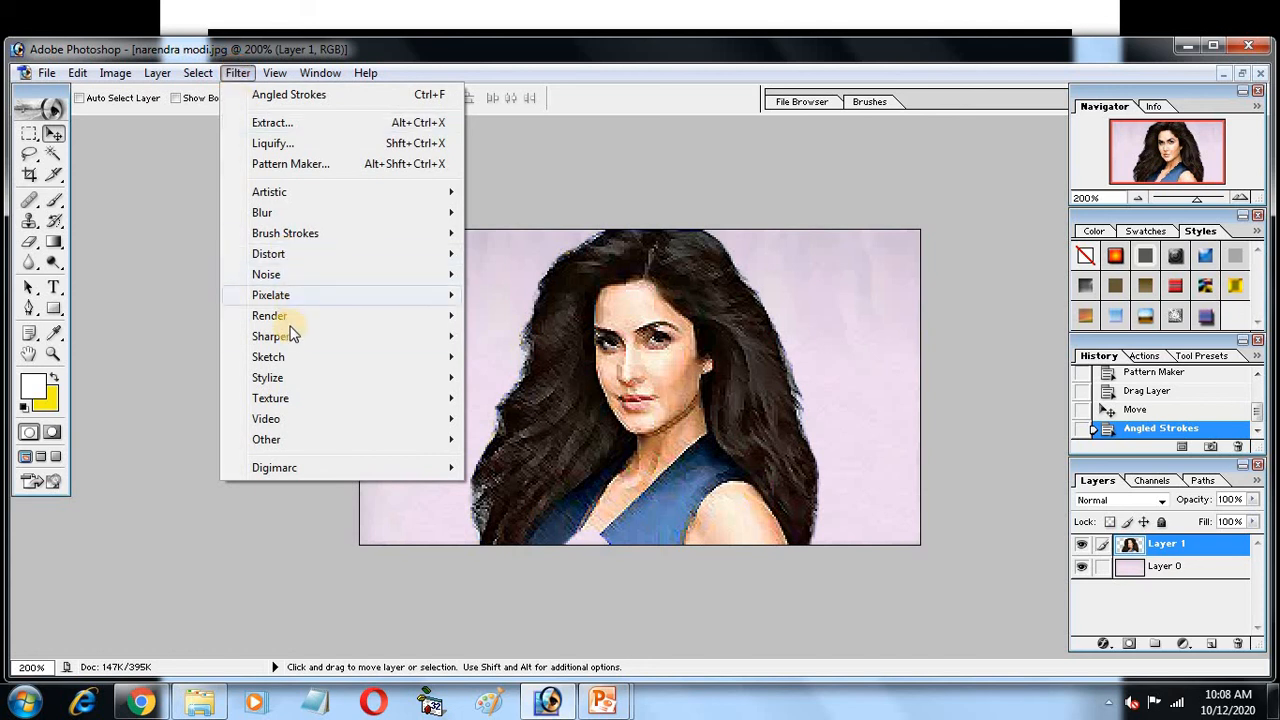
left_click(517, 210)
left_click(1222, 73)
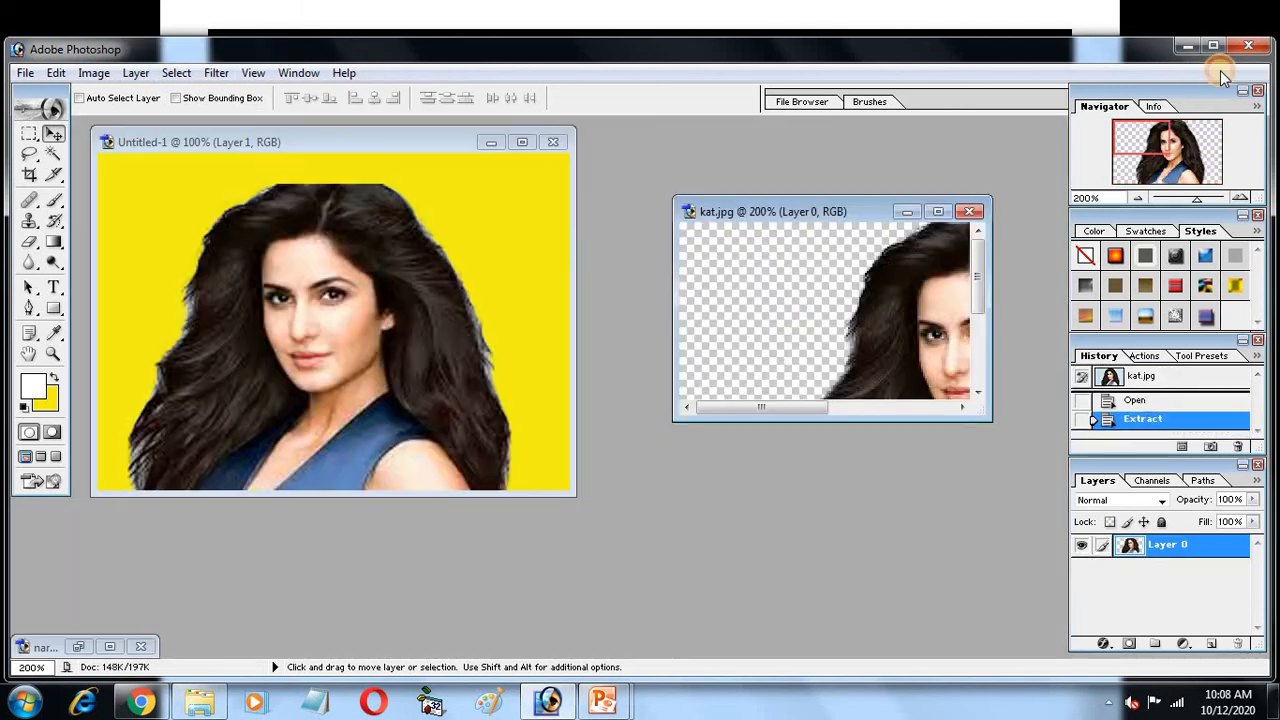
left_click(390, 314)
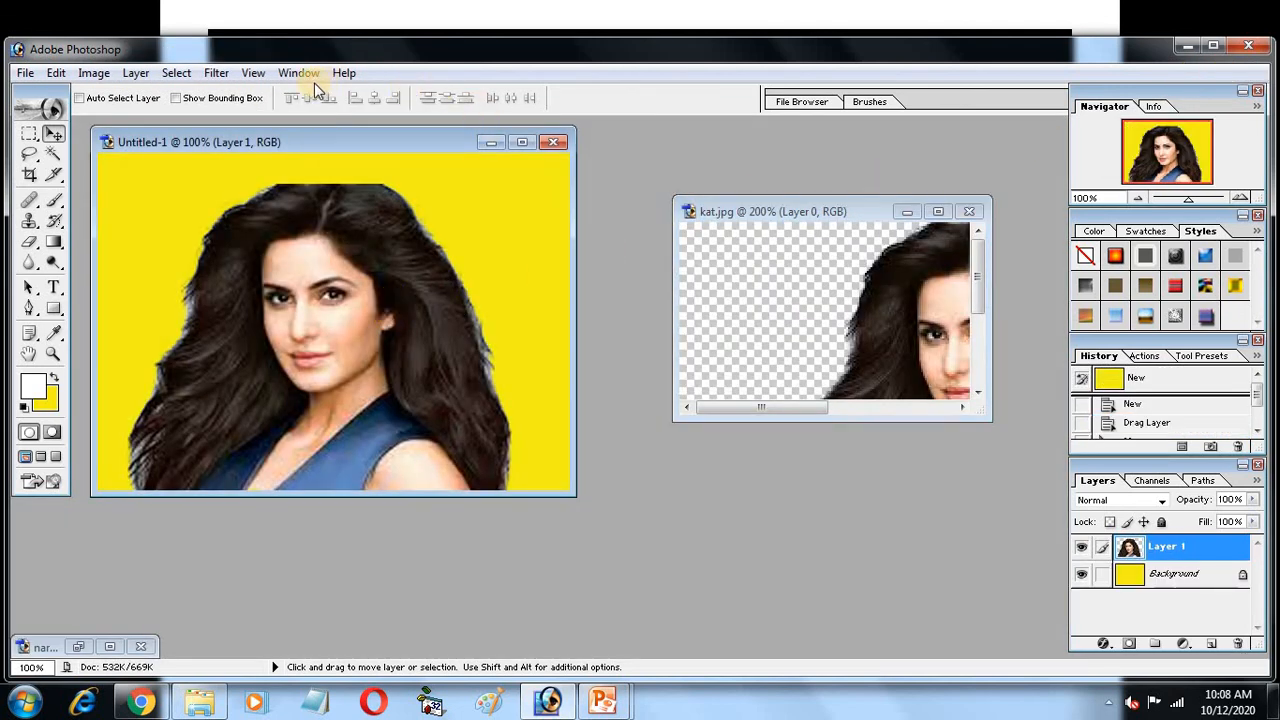
left_click(216, 73)
mouse_move(260, 345)
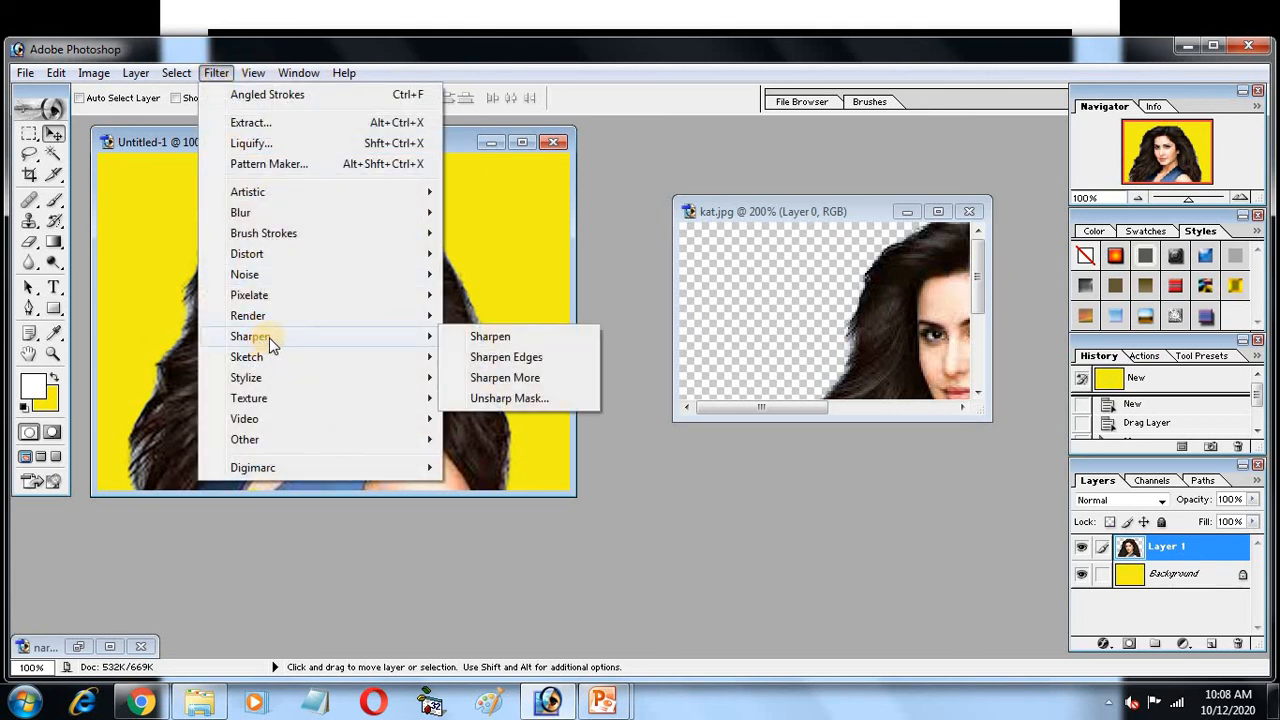
left_click(530, 338)
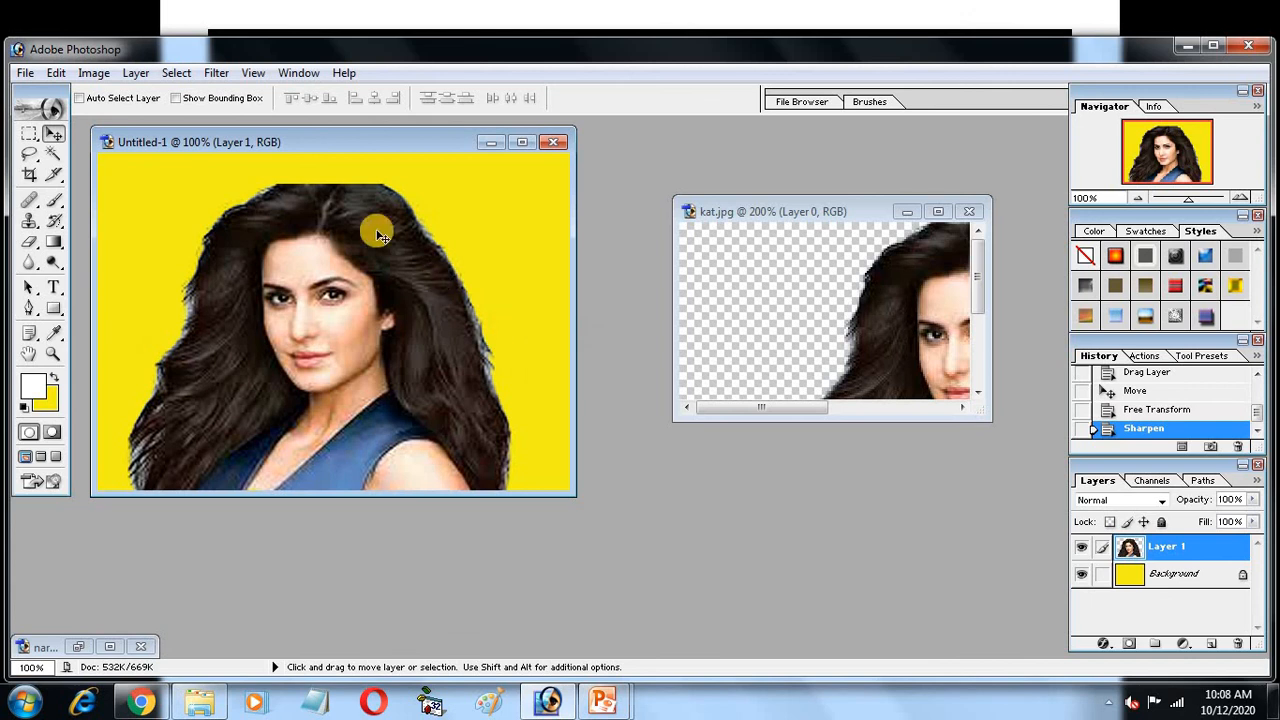
Apply the Sharpen Edges filter and the Sharpen More filter to the woman's layer on the yellow canvas
left_click(222, 75)
mouse_move(389, 348)
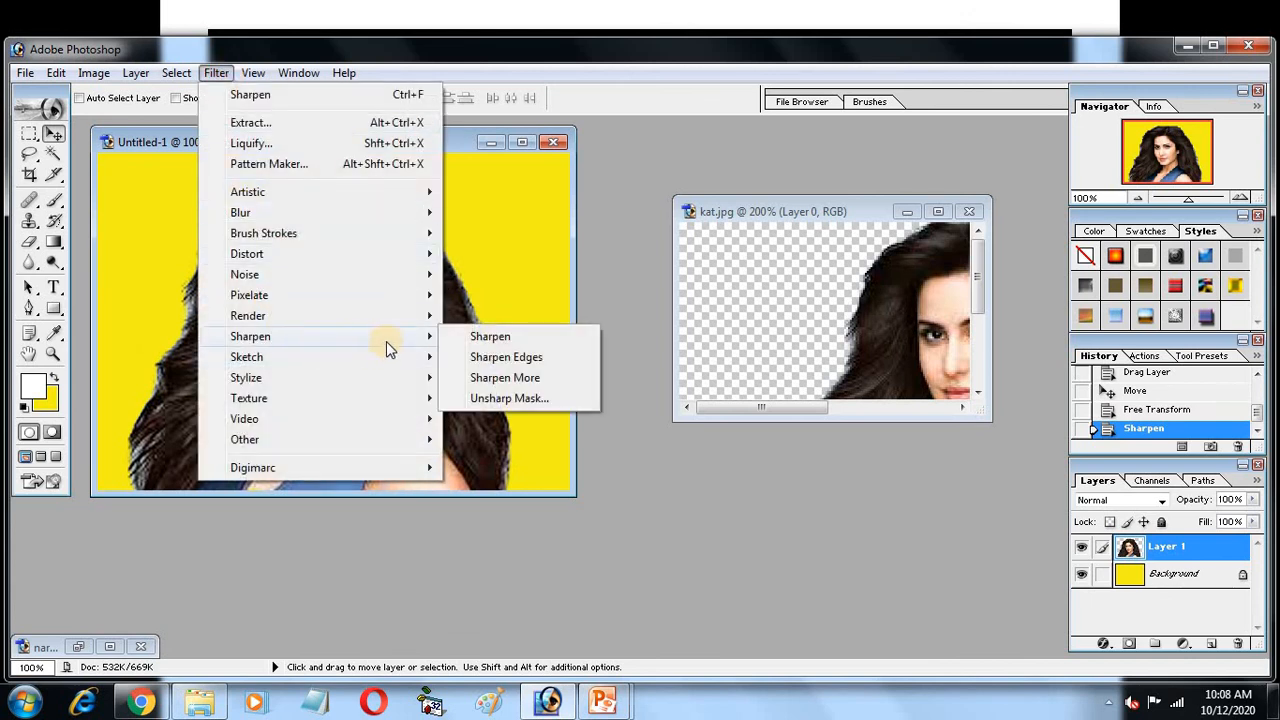
left_click(505, 357)
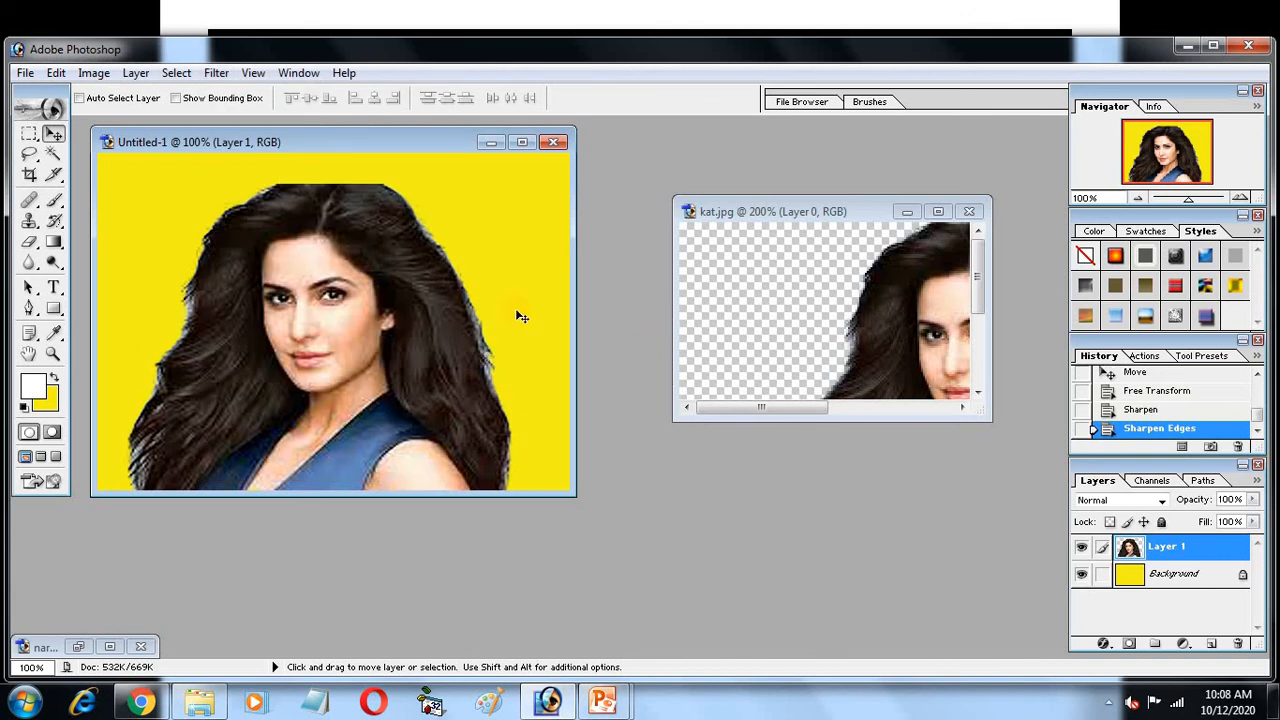
left_click(216, 74)
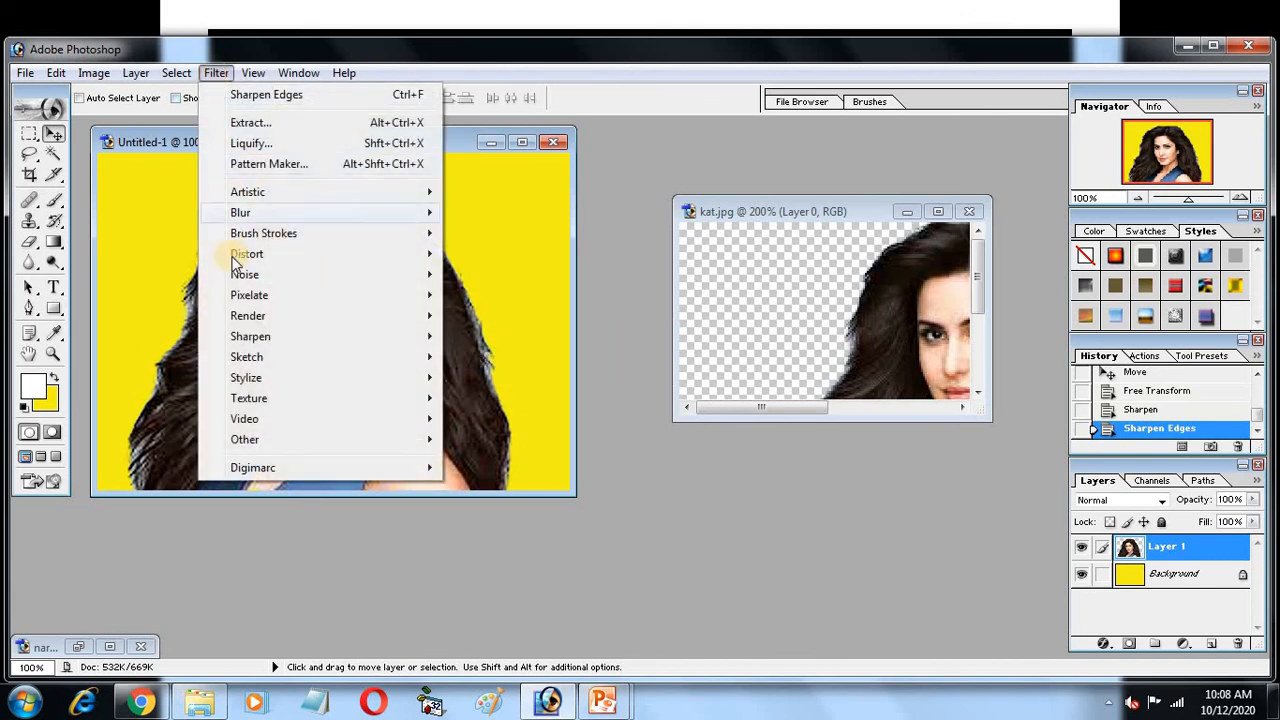
mouse_move(300, 337)
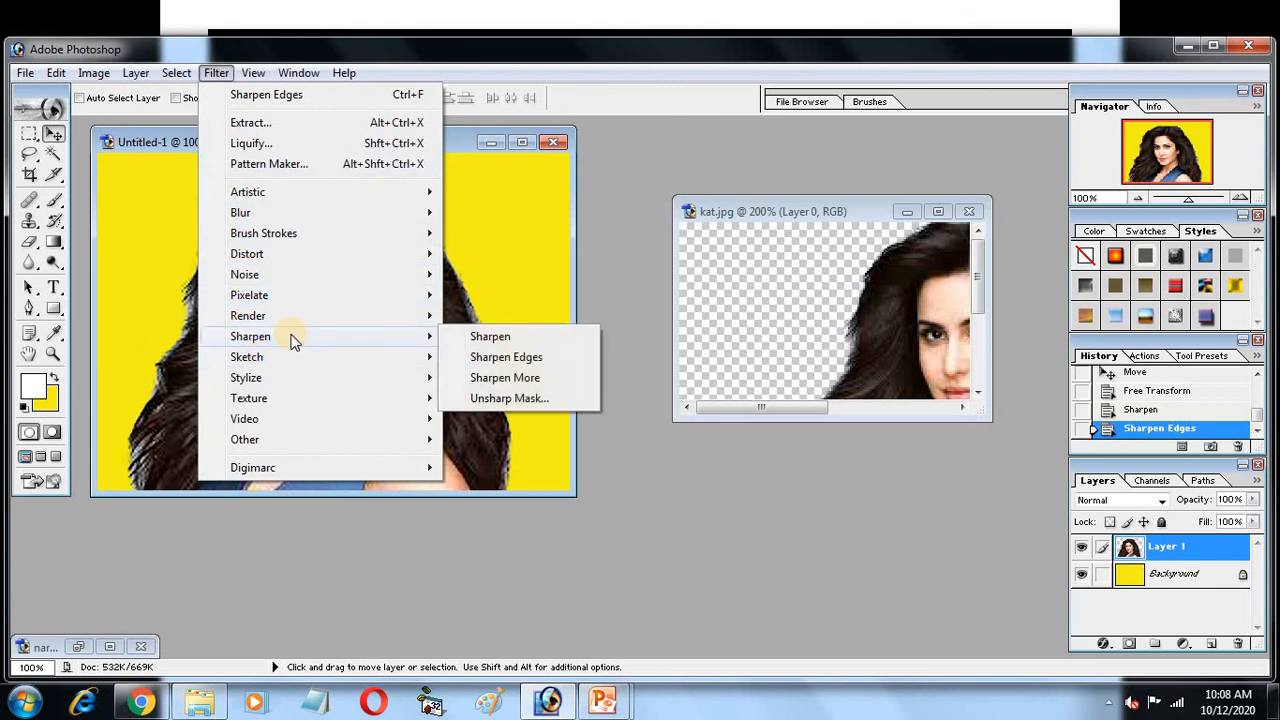
left_click(549, 376)
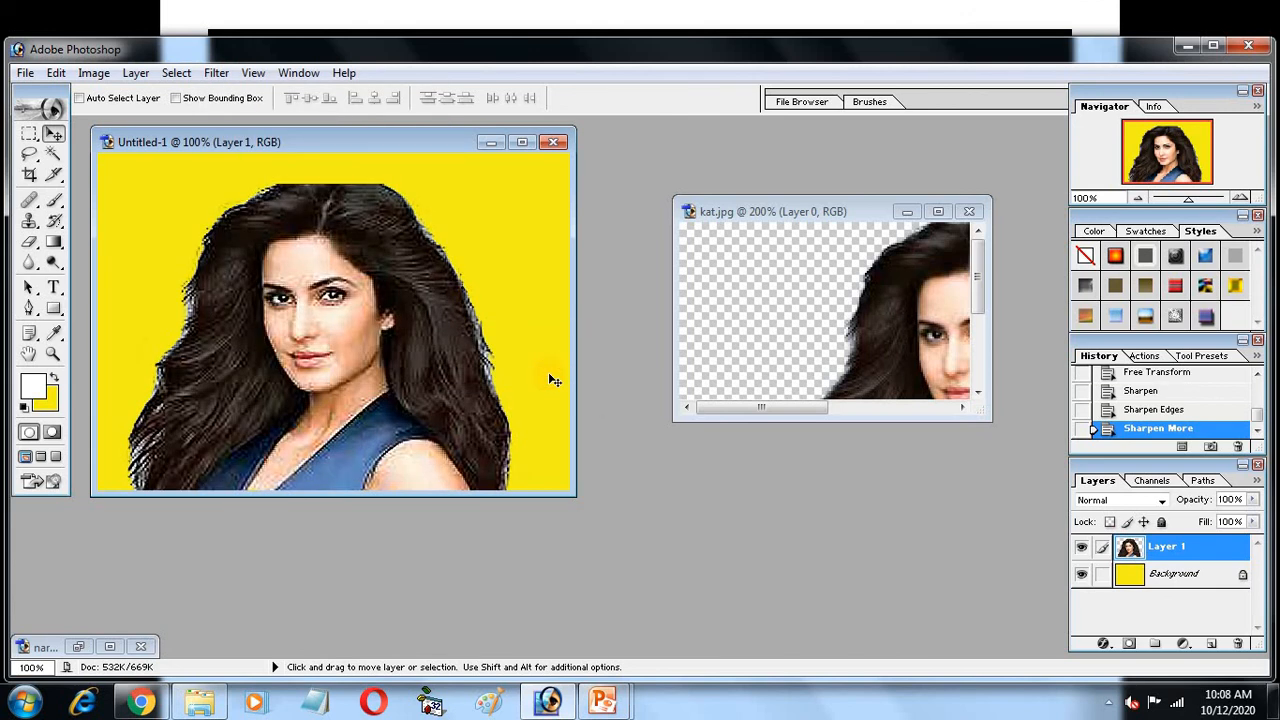
Apply the Unsharp Mask filter to the woman's layer with an Amount of 233%
left_click(216, 73)
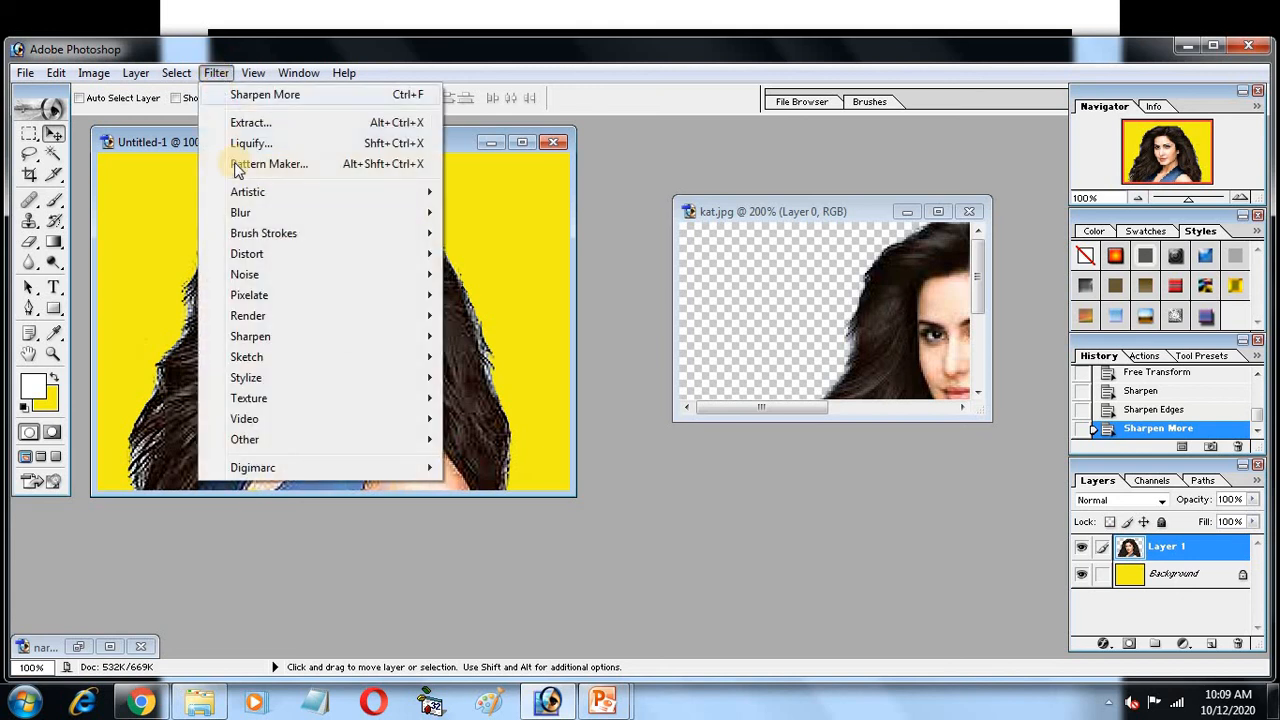
mouse_move(312, 338)
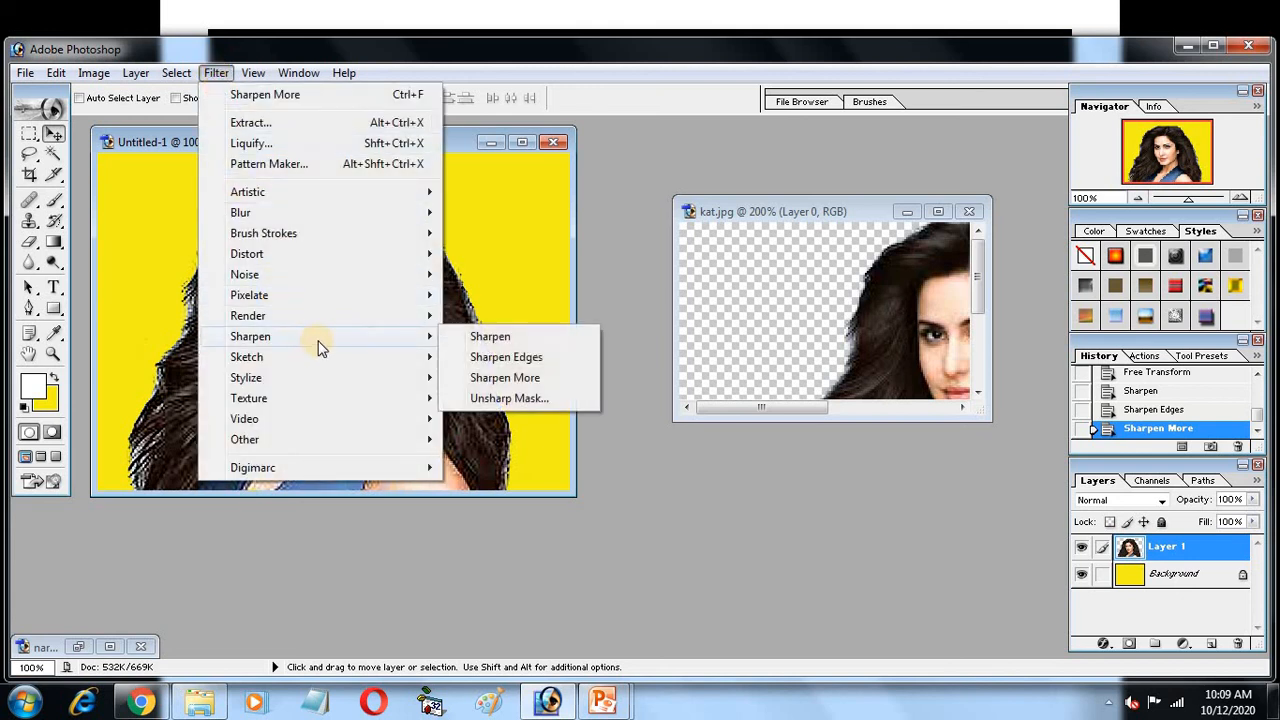
left_click(519, 403)
left_click_drag(643, 163, 848, 148)
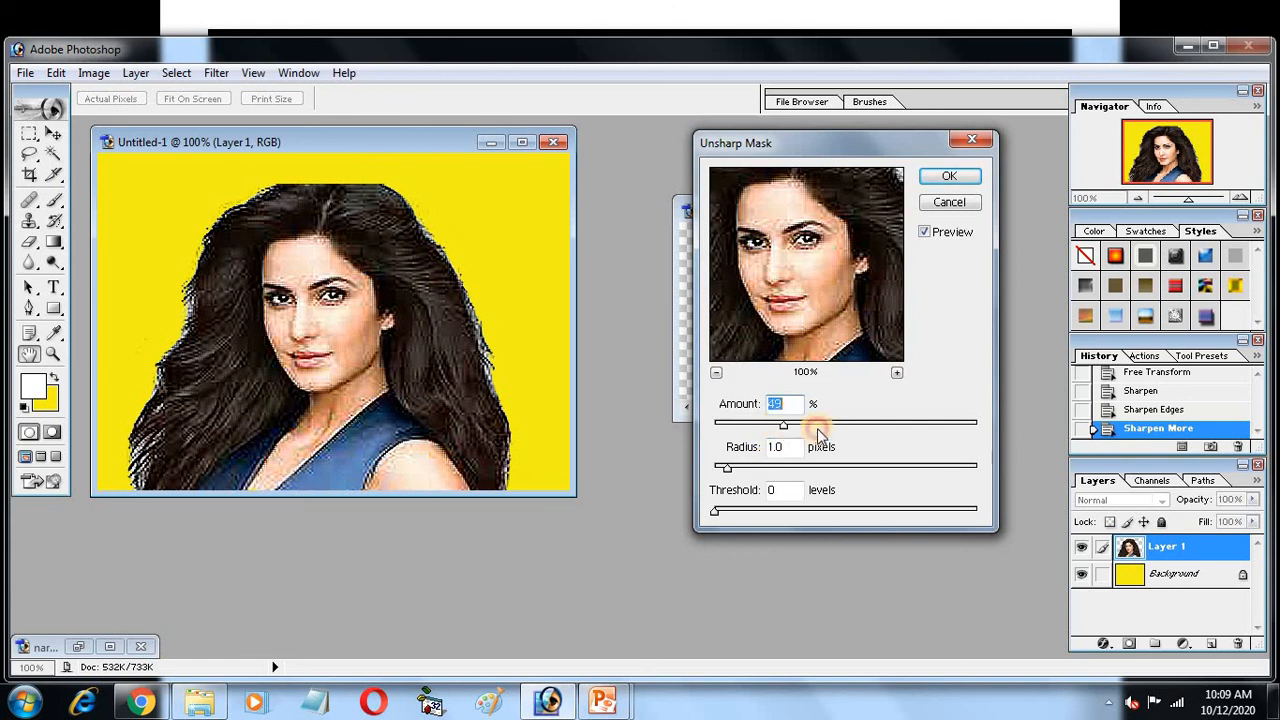
left_click_drag(867, 427, 938, 428)
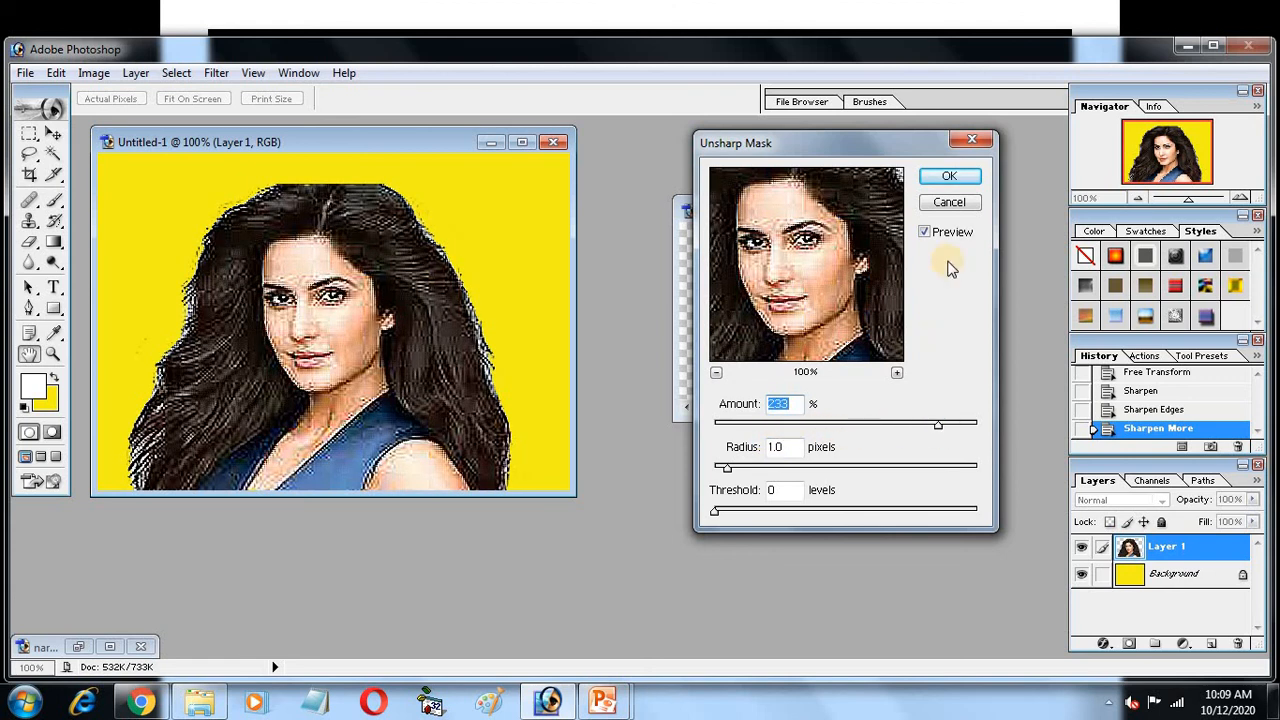
left_click(950, 177)
key("v")
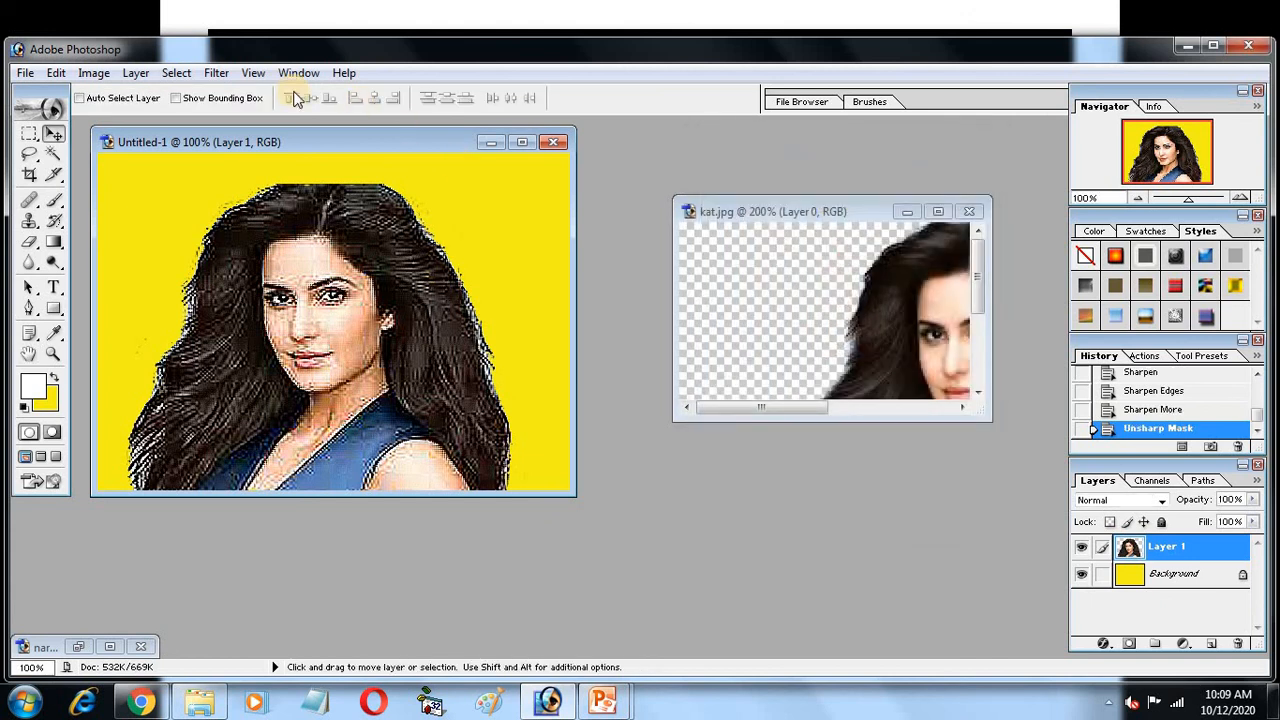
Apply the artistic Dry Brush filter to the woman's layer with Brush Size 1
left_click(214, 74)
mouse_move(178, 76)
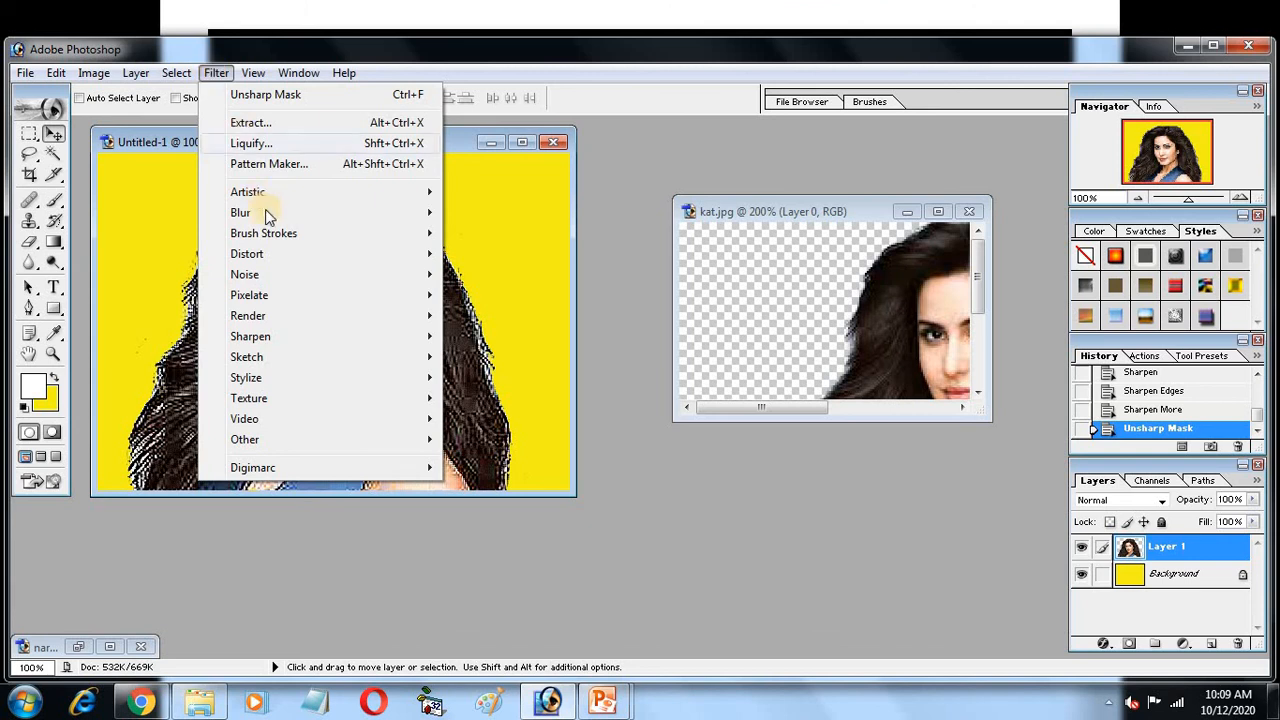
mouse_move(275, 220)
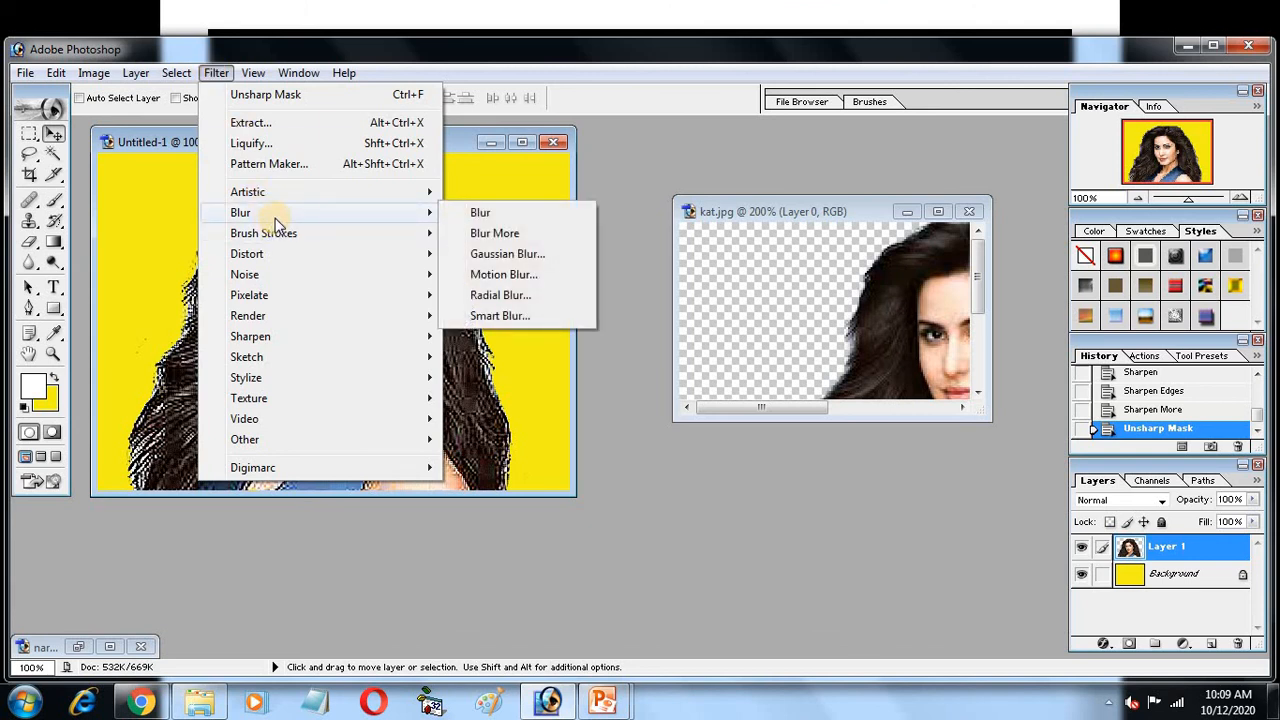
mouse_move(287, 192)
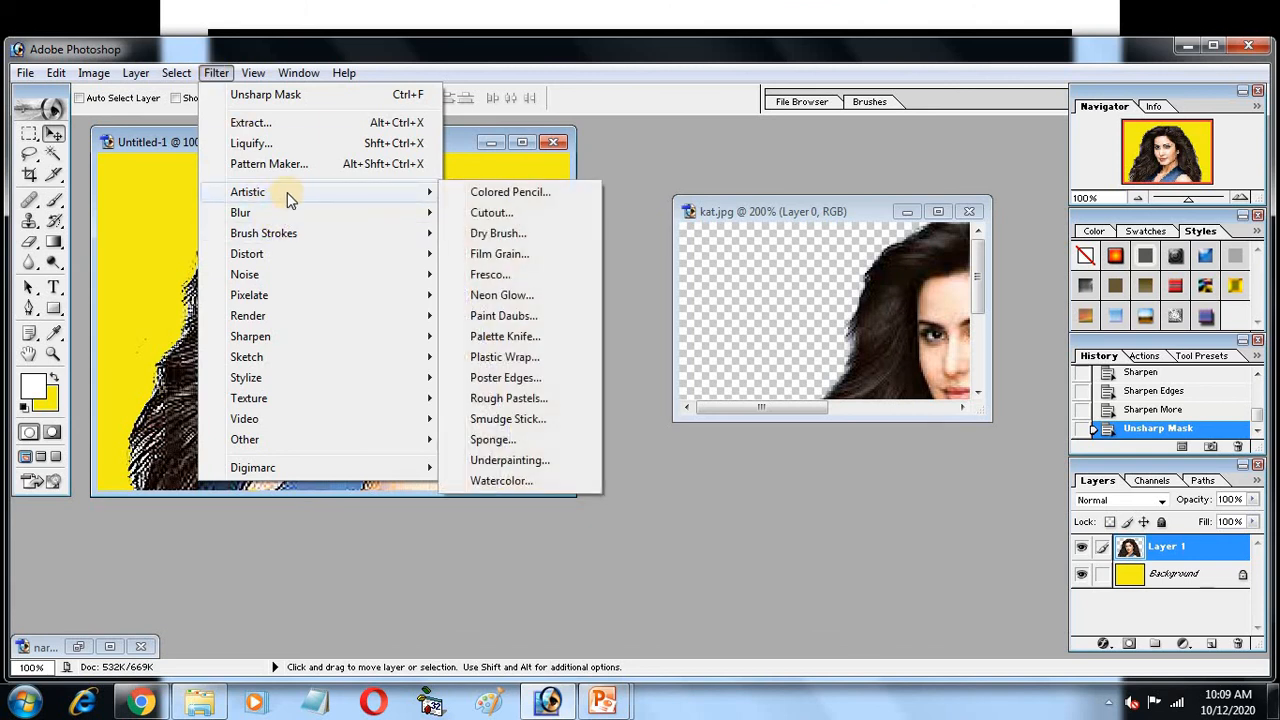
left_click(520, 234)
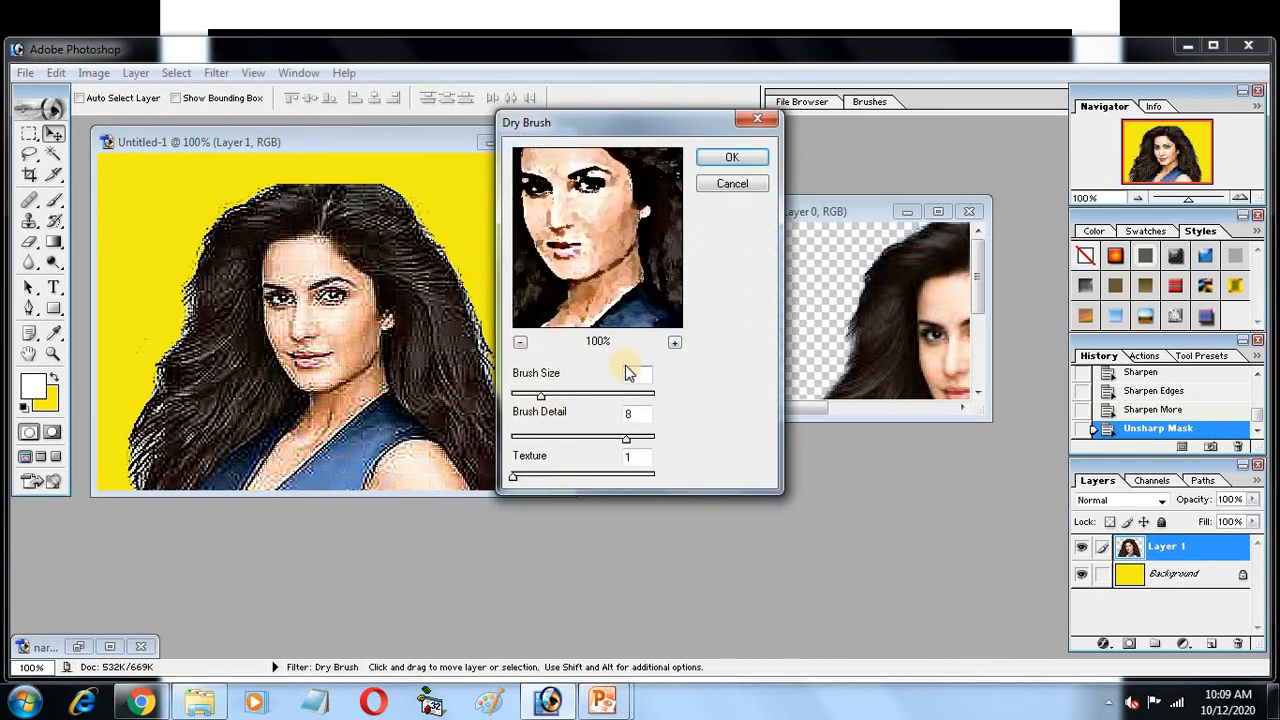
left_click_drag(570, 403, 576, 404)
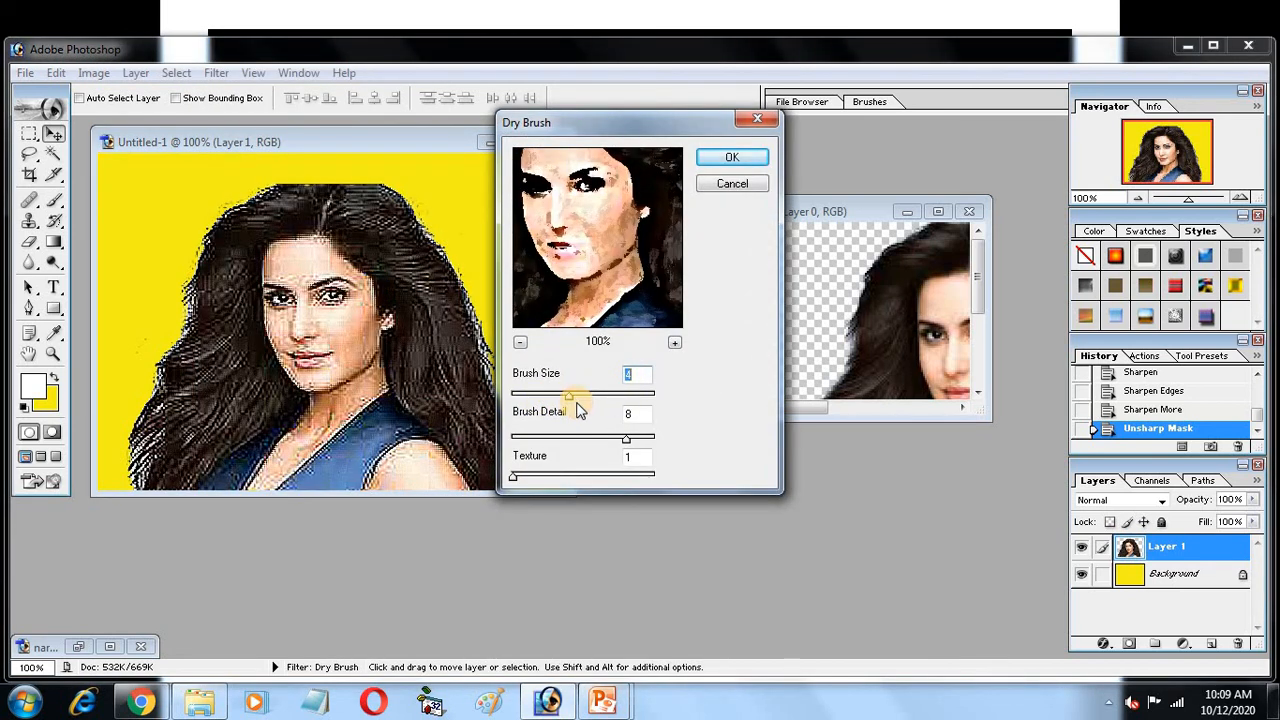
left_click(523, 399)
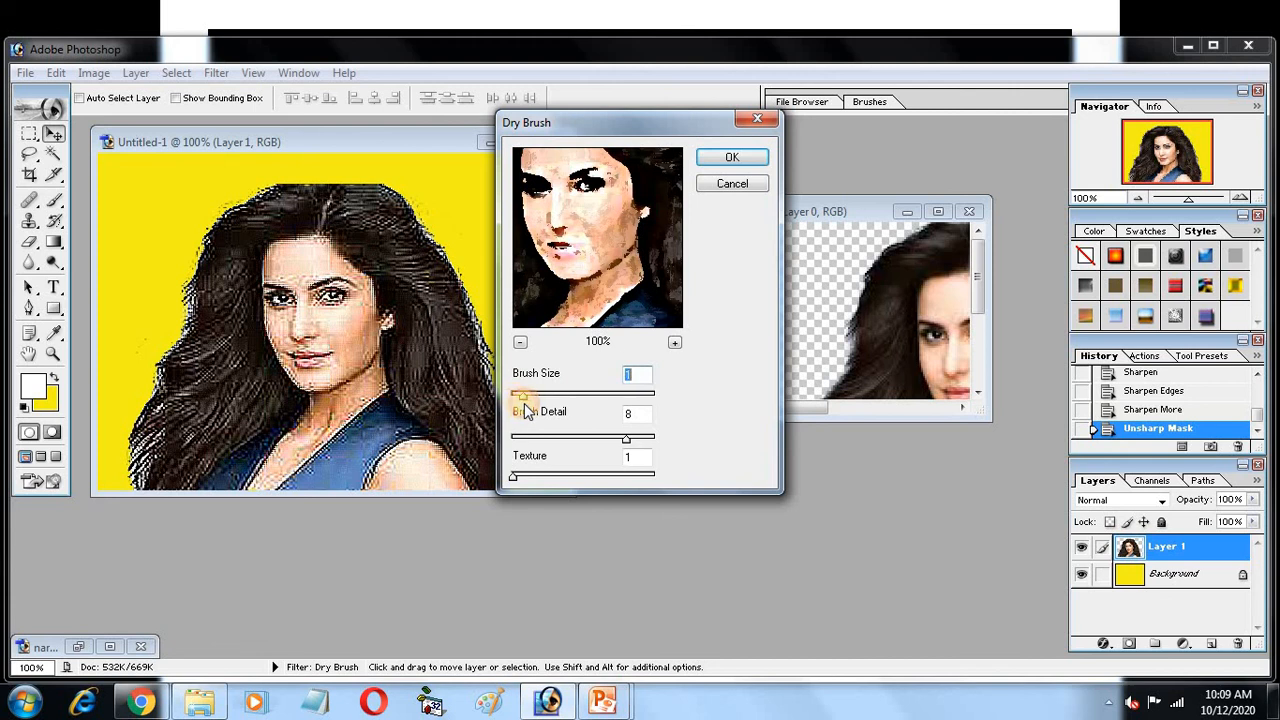
left_click(736, 158)
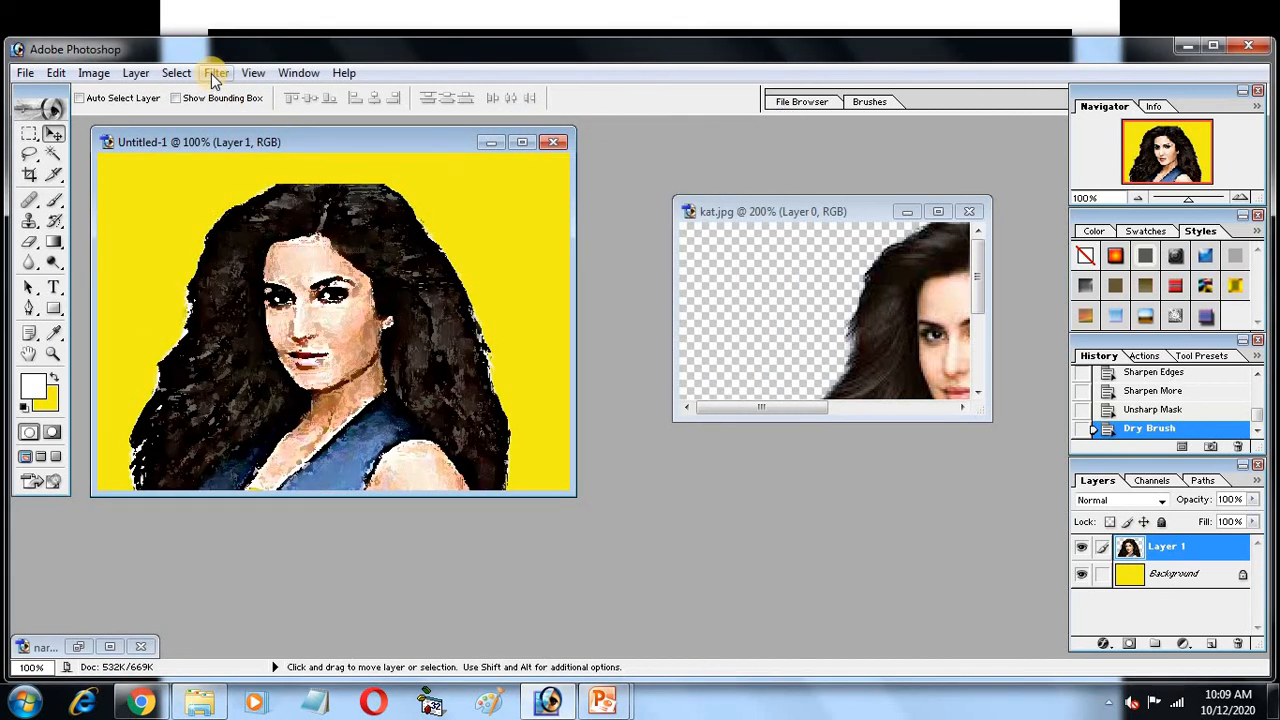
Switch to the running PowerPoint slide show and go back to the "What is Filter" slide
mouse_move(602, 703)
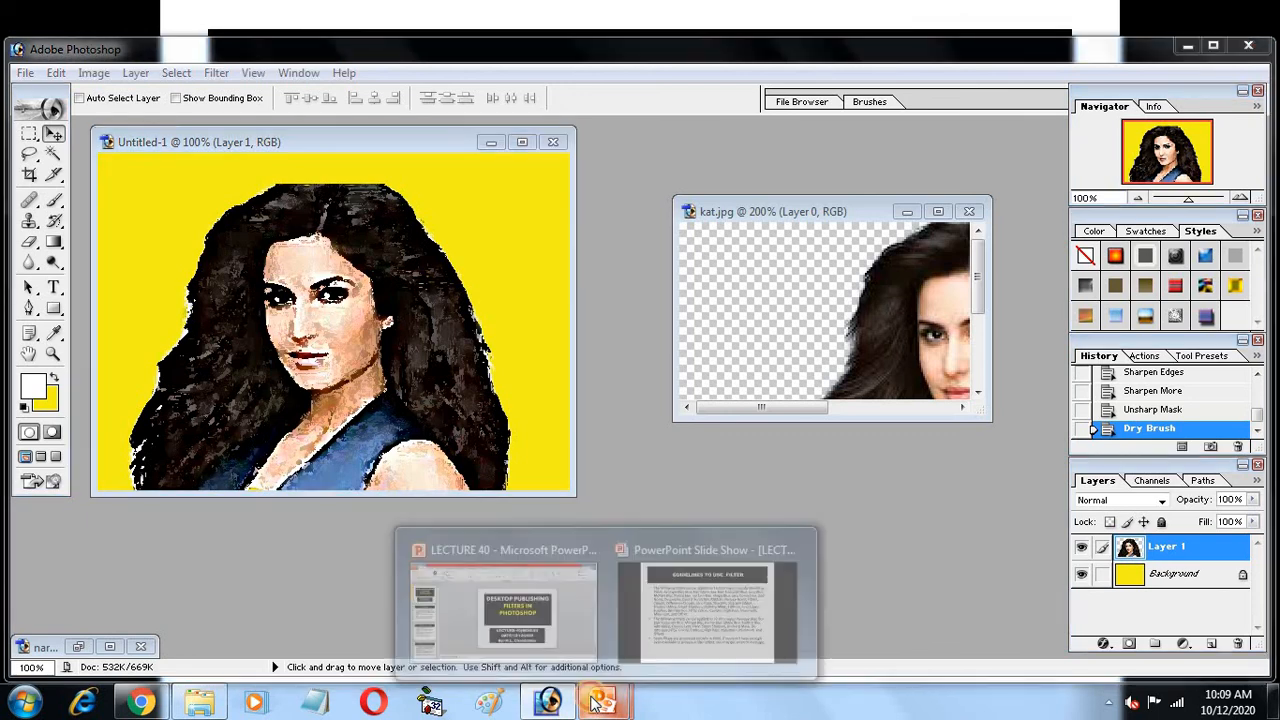
left_click(660, 625)
scroll(723, 445, "up", 2)
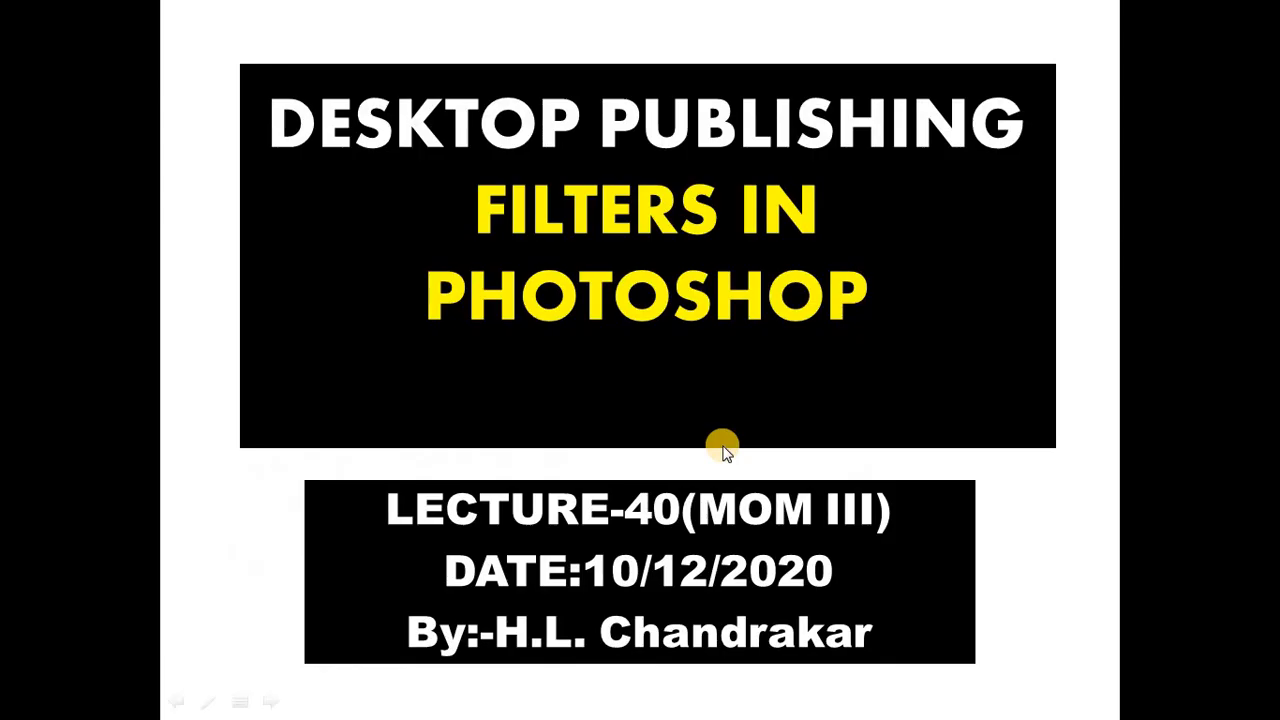
scroll(723, 445, "down", 2)
scroll(723, 445, "up", 1)
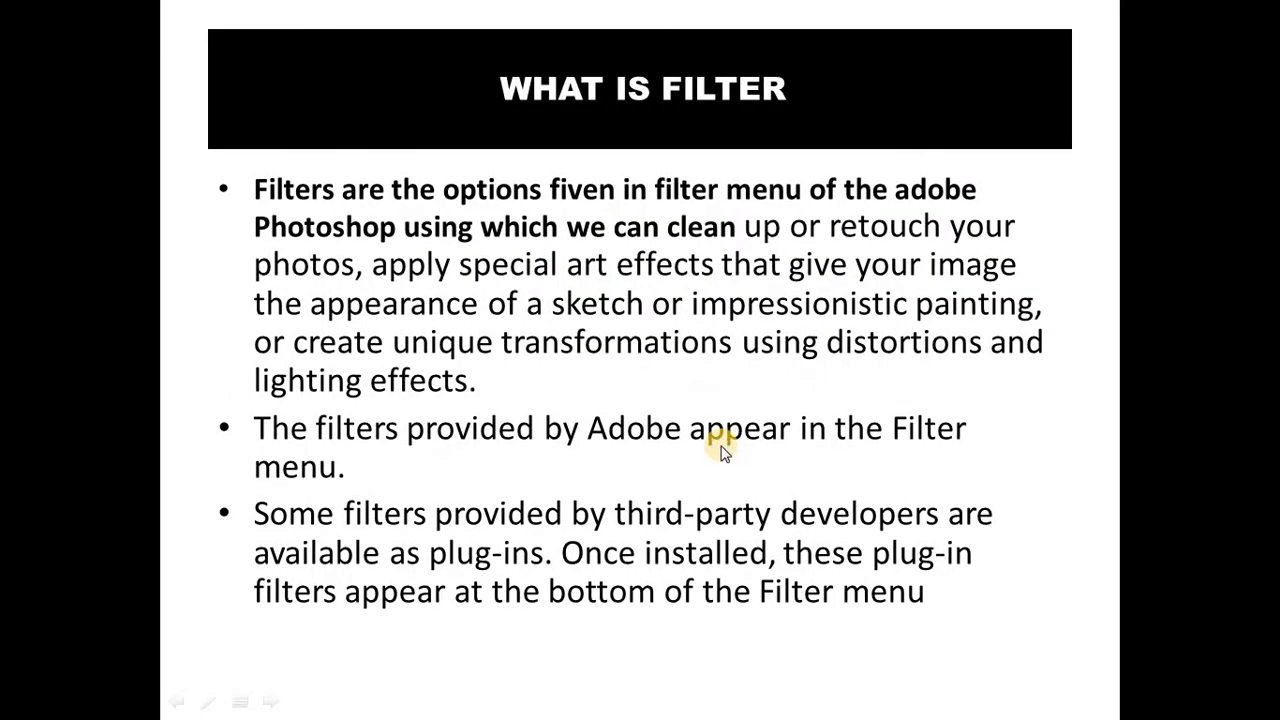
scroll(723, 445, "up", 1)
scroll(721, 446, "down", 1)
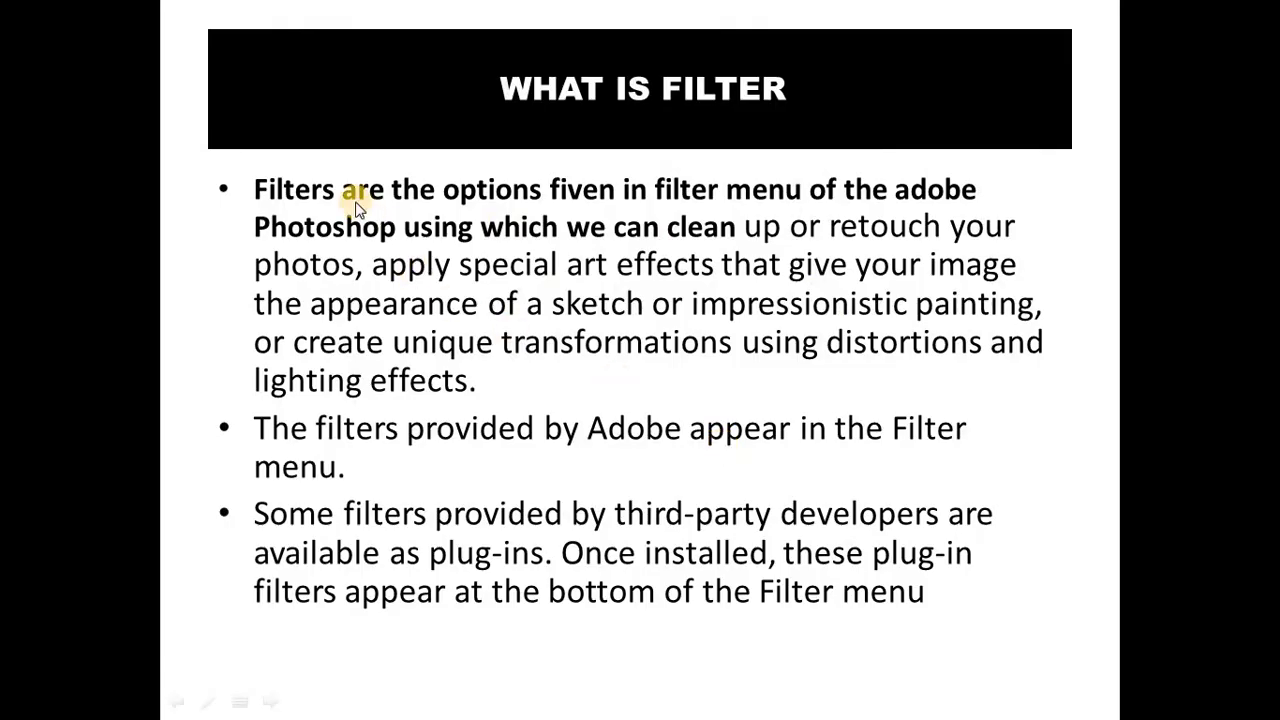